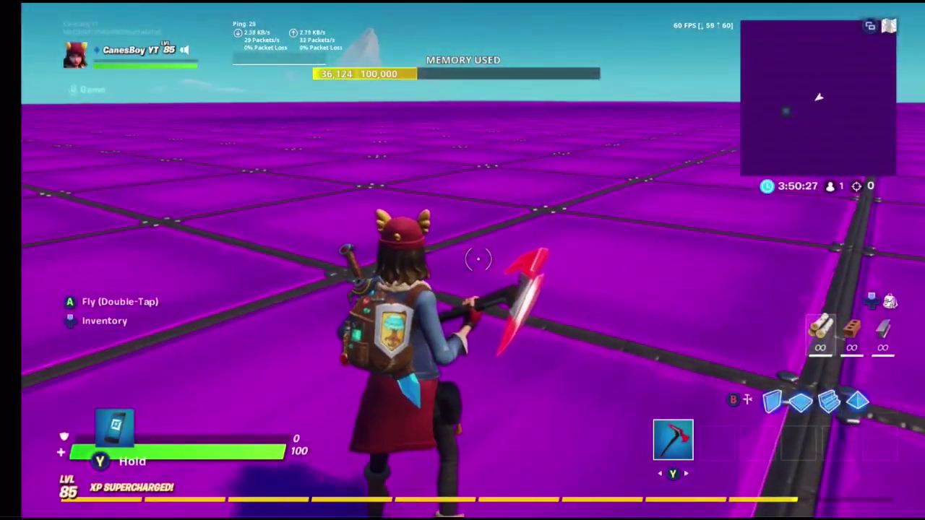
- Browse the Devices category of the Creative inventory toward Team Settings & Inventory
{"action": "key", "text": "Tab"}
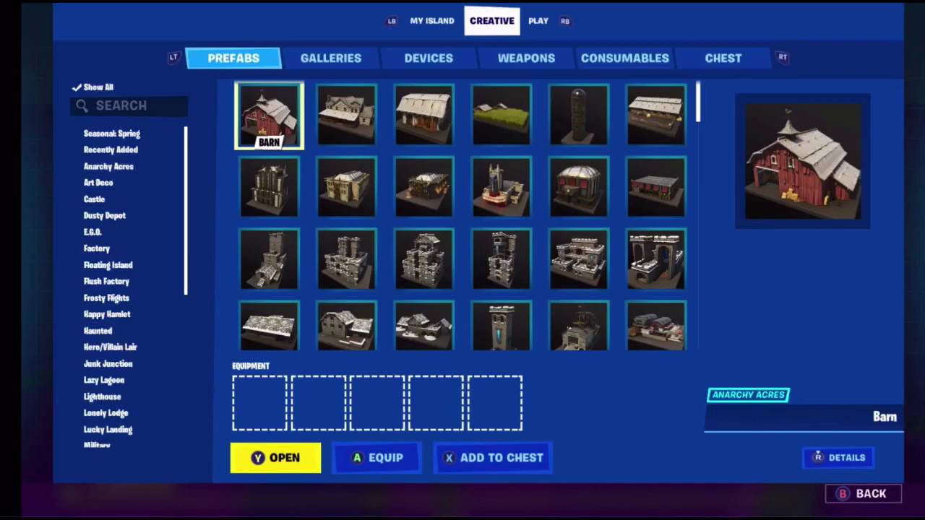
{"action": "key", "text": "e"}
{"action": "key", "text": "e"}
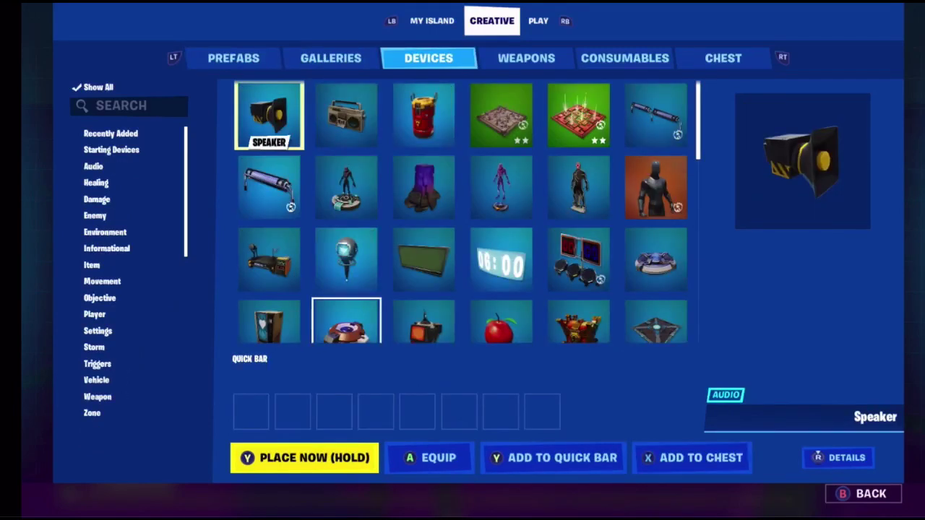
{"action": "key", "text": "Down"}
{"action": "key", "text": "Right"}
{"action": "key", "text": "Down"}
{"action": "key", "text": "Down"}
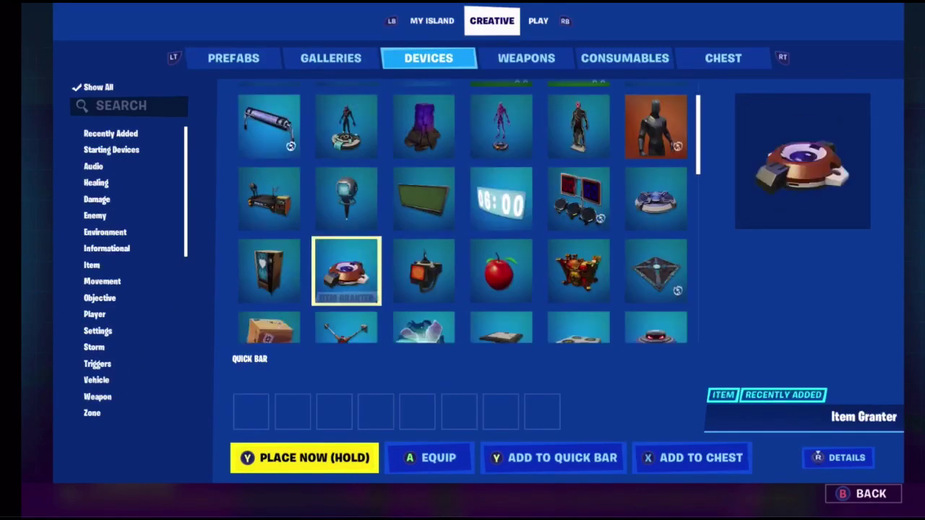
{"action": "key", "text": "Down"}
{"action": "key", "text": "Right"}
{"action": "key", "text": "Down"}
{"action": "key", "text": "Right"}
{"action": "key", "text": "Right"}
- Equip the Team Settings & Inventory device and place it on the purple floor
{"action": "key", "text": "Down"}
{"action": "key", "text": "Down"}
{"action": "key", "text": "Left"}
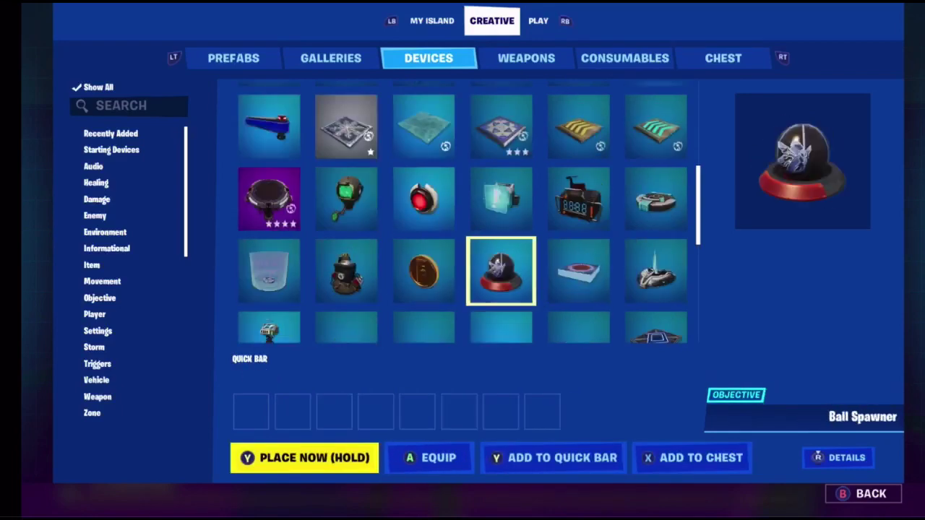
{"action": "key", "text": "Down"}
{"action": "key", "text": "Right"}
{"action": "key", "text": "Right"}
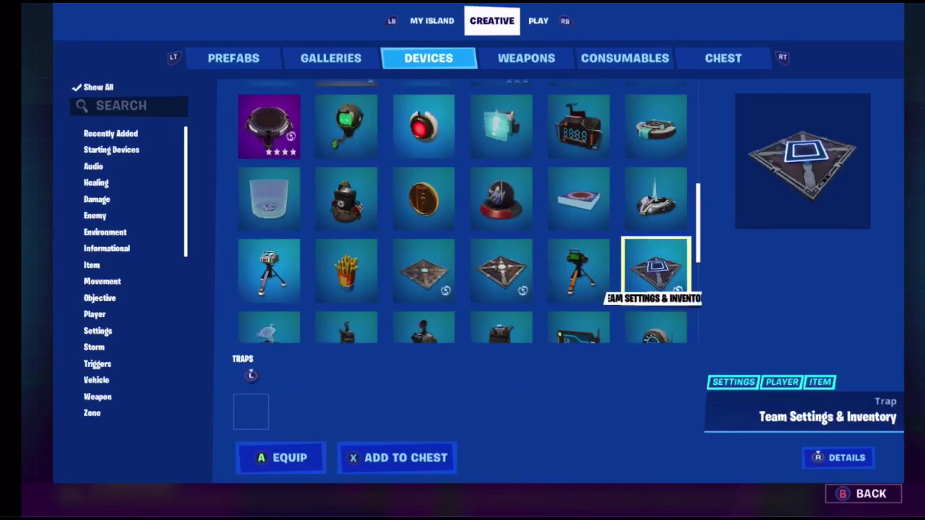
{"action": "key", "text": "Return"}
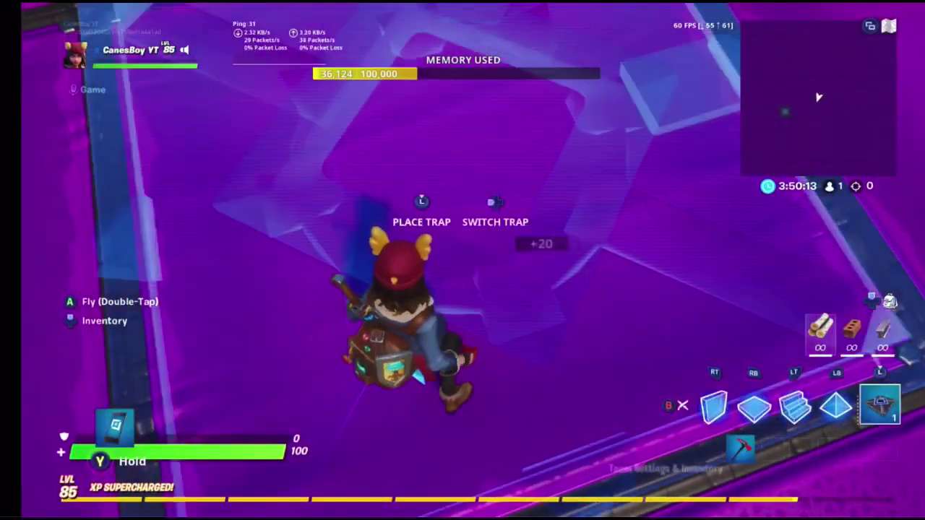
{"action": "left_click", "coordinate": [477, 259]}
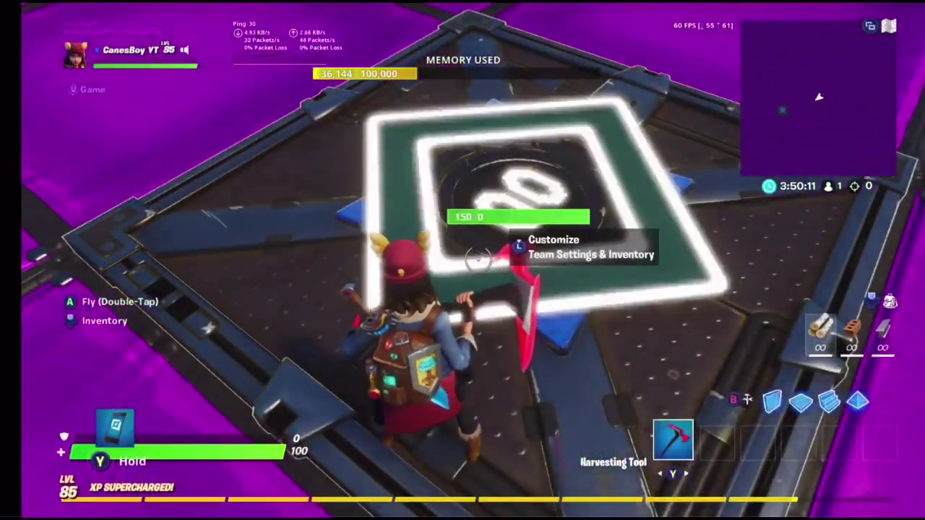
- Show All Options for the device, try another Team value, restore it, and close
{"action": "key", "text": "e"}
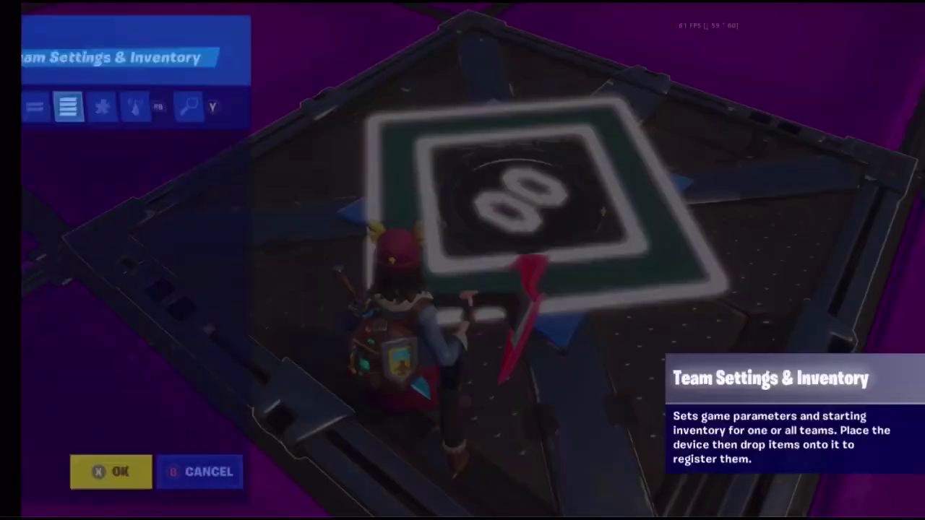
{"action": "key", "text": "Down"}
{"action": "key", "text": "Down"}
{"action": "key", "text": "Down"}
{"action": "key", "text": "Down"}
{"action": "key", "text": "Down"}
{"action": "key", "text": "Down"}
{"action": "key", "text": "Down"}
{"action": "key", "text": "Down"}
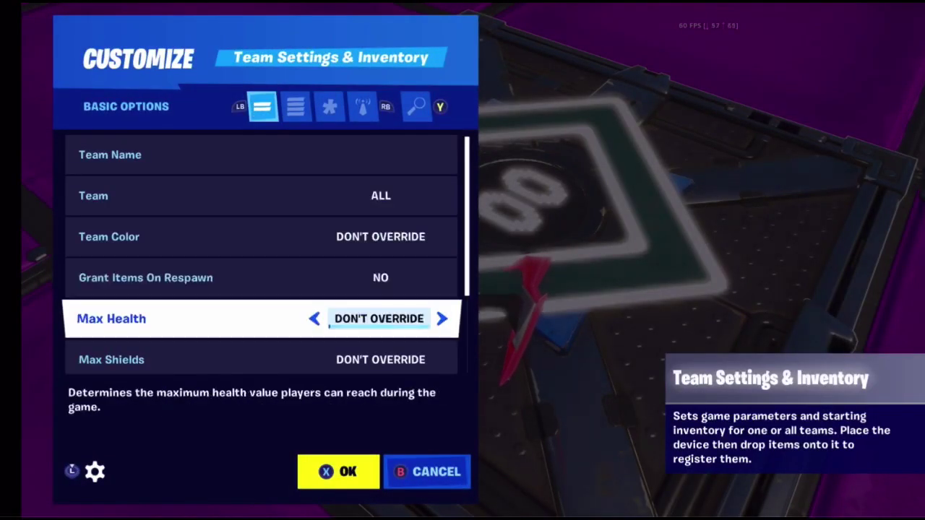
{"action": "key", "text": "Up"}
{"action": "key", "text": "Up"}
{"action": "key", "text": "Up"}
{"action": "key", "text": "Up"}
{"action": "key", "text": "Up"}
{"action": "key", "text": "Up"}
{"action": "key", "text": "Up"}
{"action": "key", "text": "Up"}
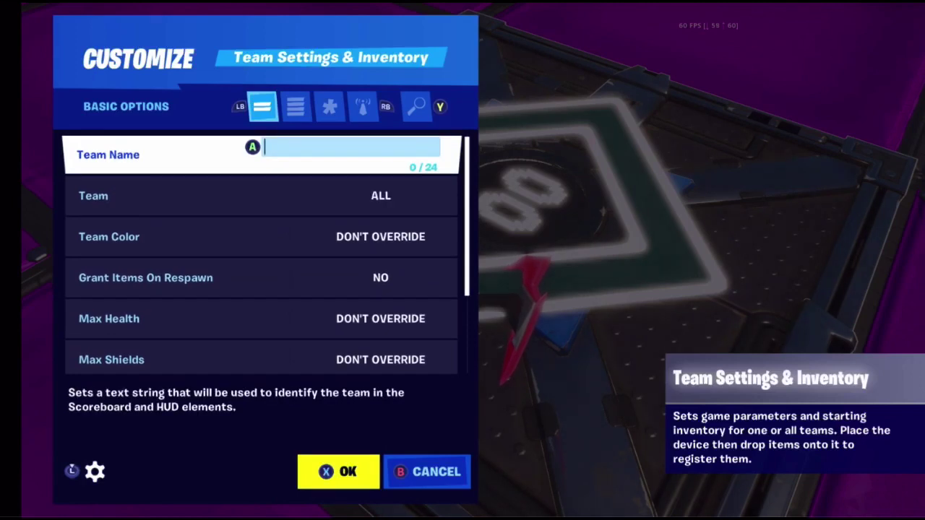
{"action": "key", "text": "e"}
{"action": "key", "text": "q"}
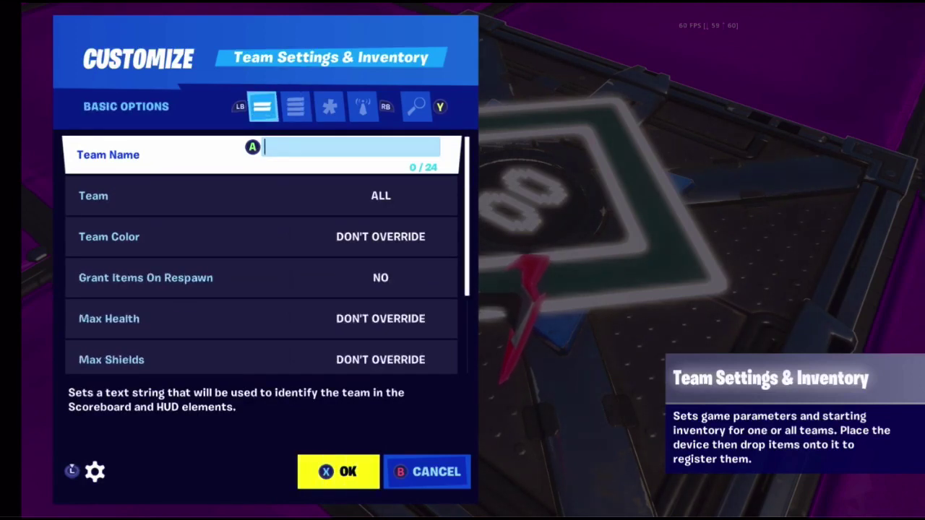
{"action": "key", "text": "e"}
{"action": "key", "text": "Down"}
{"action": "key", "text": "Down"}
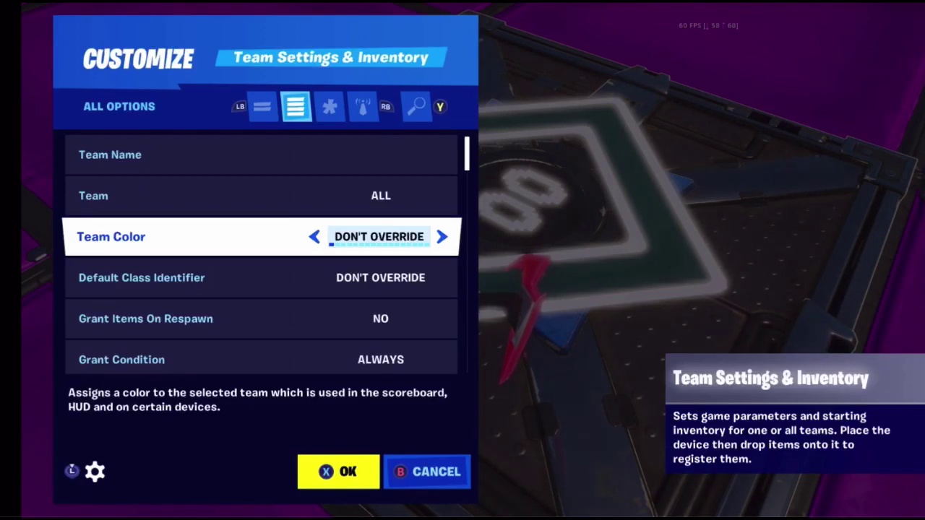
{"action": "key", "text": "Up"}
{"action": "key", "text": "Up"}
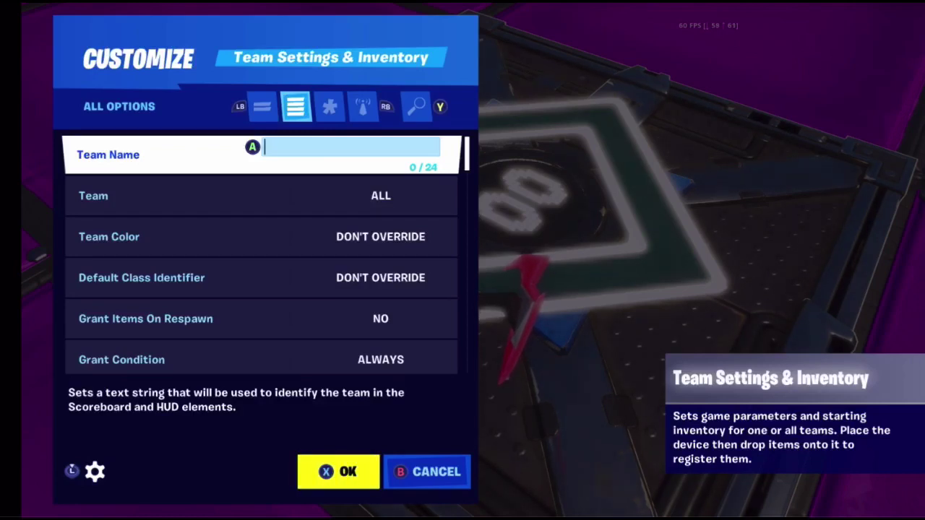
{"action": "key", "text": "Down"}
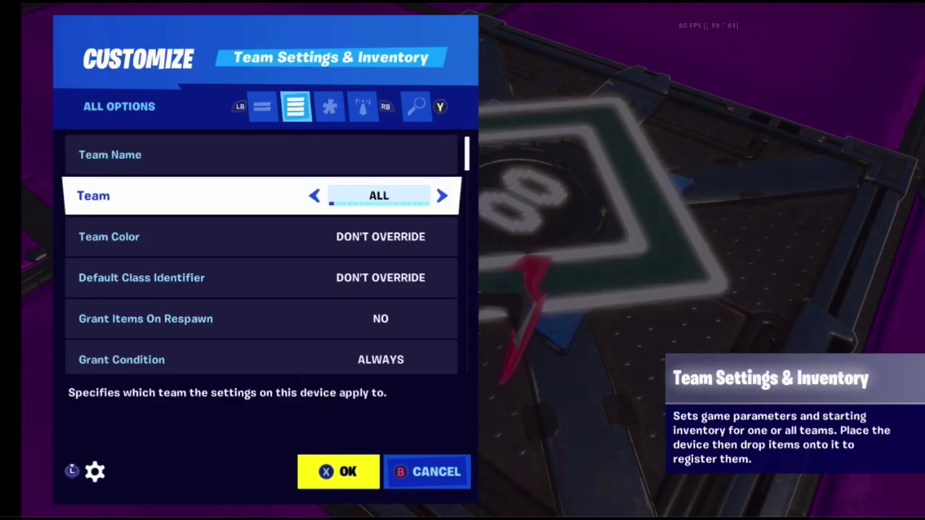
{"action": "key", "text": "Left"}
{"action": "key", "text": "Right"}
{"action": "key", "text": "Down"}
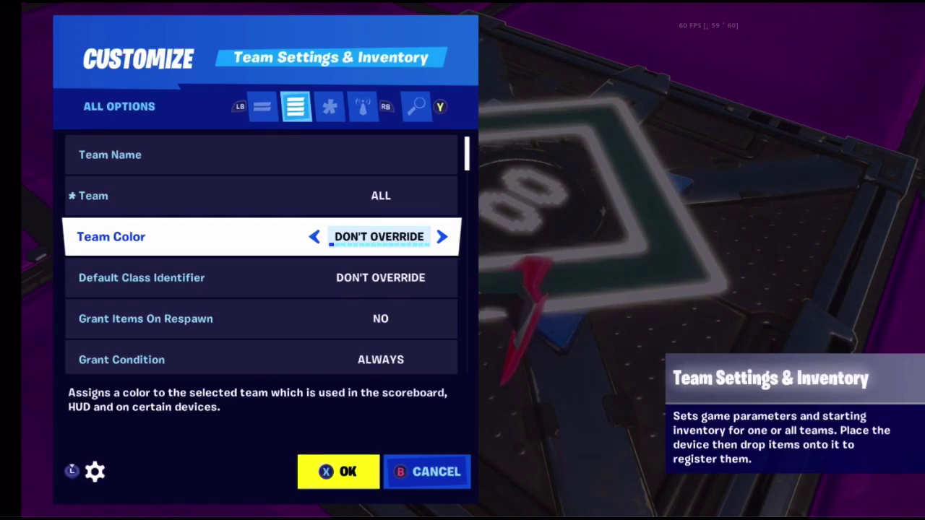
{"action": "key", "text": "Return"}
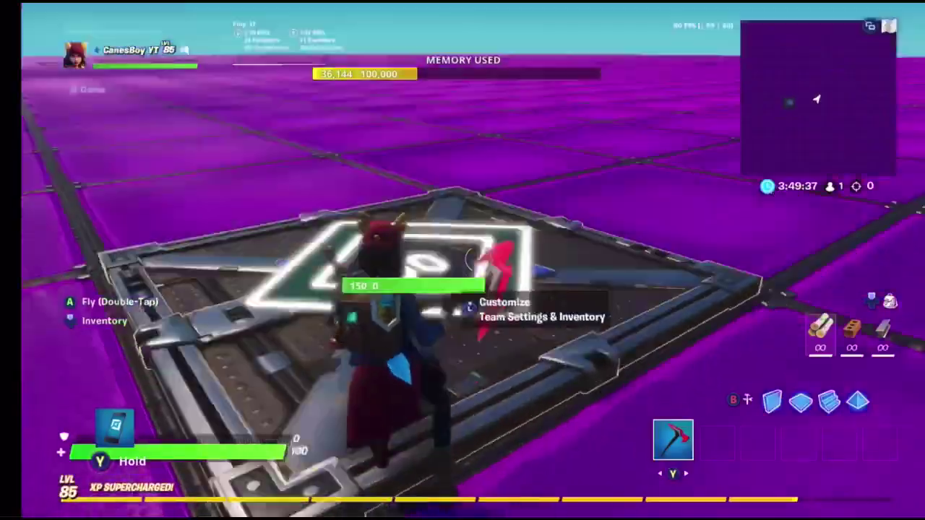
- Reopen the settings and cycle Default Class Identifier back to Don't Override
{"action": "key", "text": "e"}
{"action": "key", "text": "Down"}
{"action": "key", "text": "Down"}
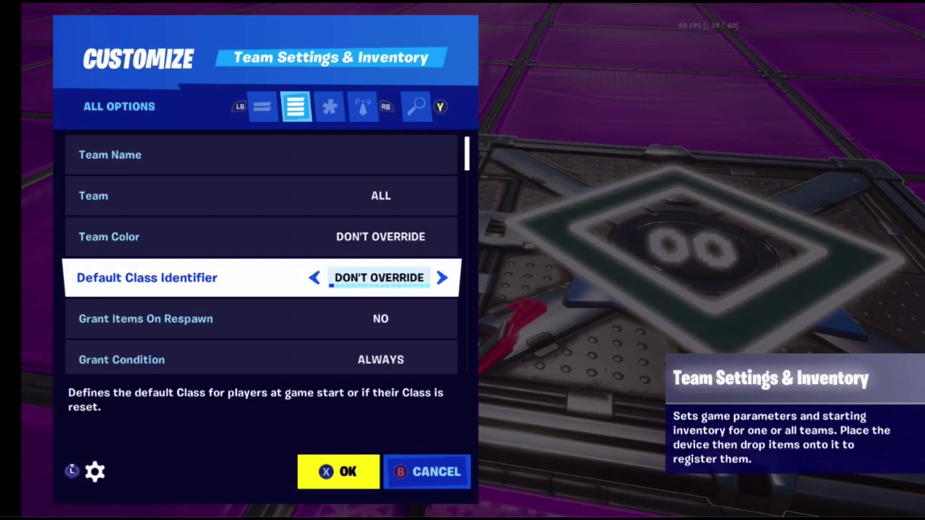
{"action": "key", "text": "Right"}
{"action": "key", "text": "Right"}
{"action": "key", "text": "Right"}
{"action": "key", "text": "Left"}
{"action": "key", "text": "Left"}
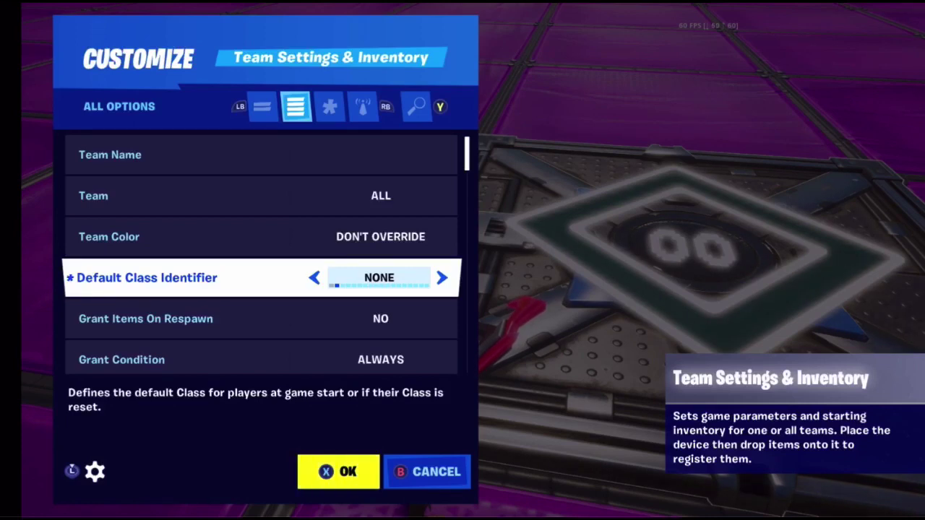
{"action": "key", "text": "Left"}
{"action": "key", "text": "Down"}
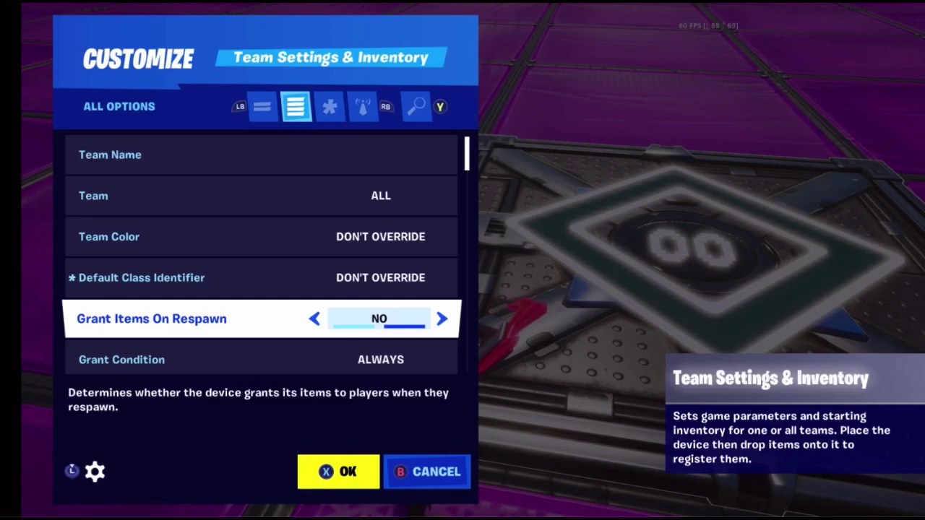
- Equip a Combat Shotgun from the Weapons category of the Creative inventory
{"action": "key", "text": "Escape"}
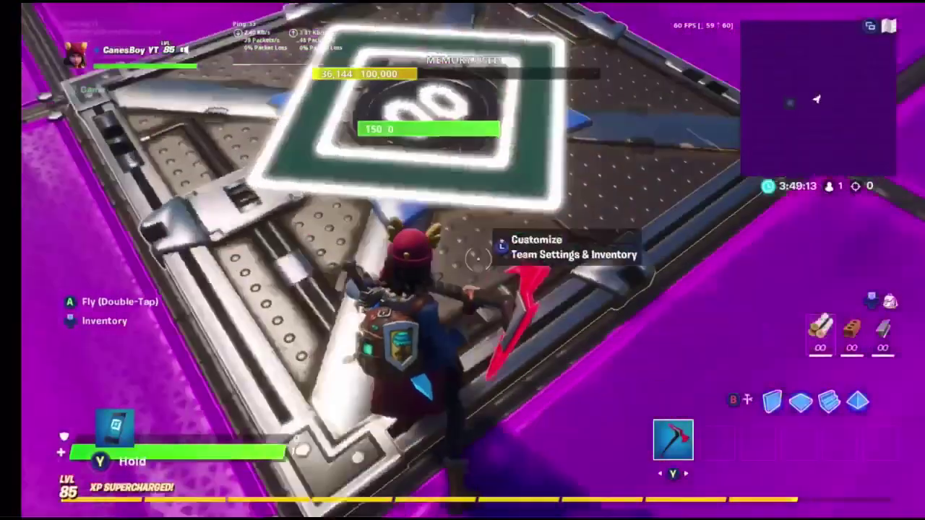
{"action": "key", "text": "Tab"}
{"action": "key", "text": "e"}
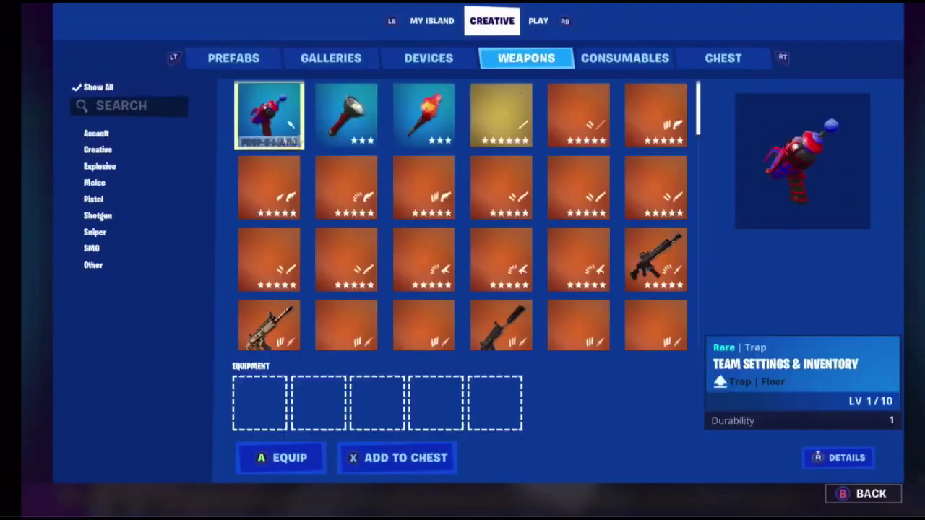
{"action": "key", "text": "q"}
{"action": "key", "text": "e"}
{"action": "left_click", "coordinate": [424, 260]}
{"action": "key", "text": "Down"}
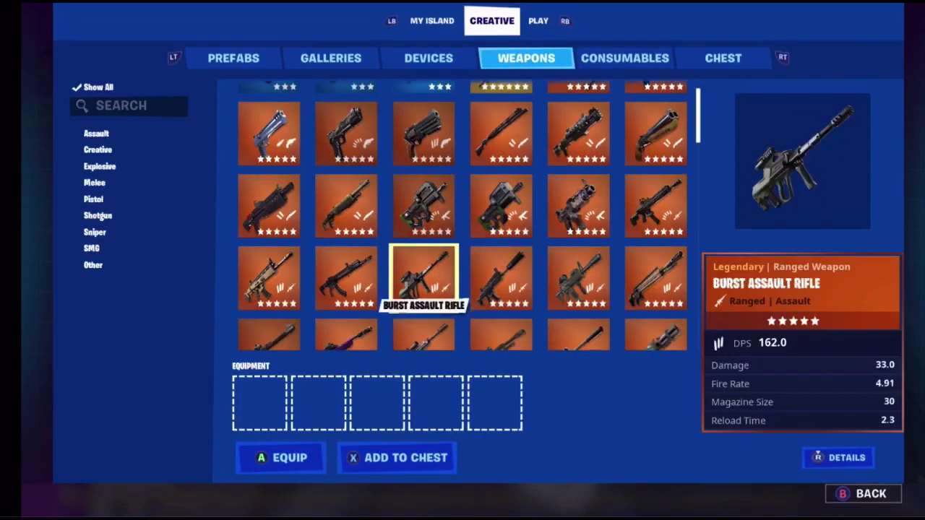
{"action": "key", "text": "Up"}
{"action": "key", "text": "Up"}
{"action": "key", "text": "Up"}
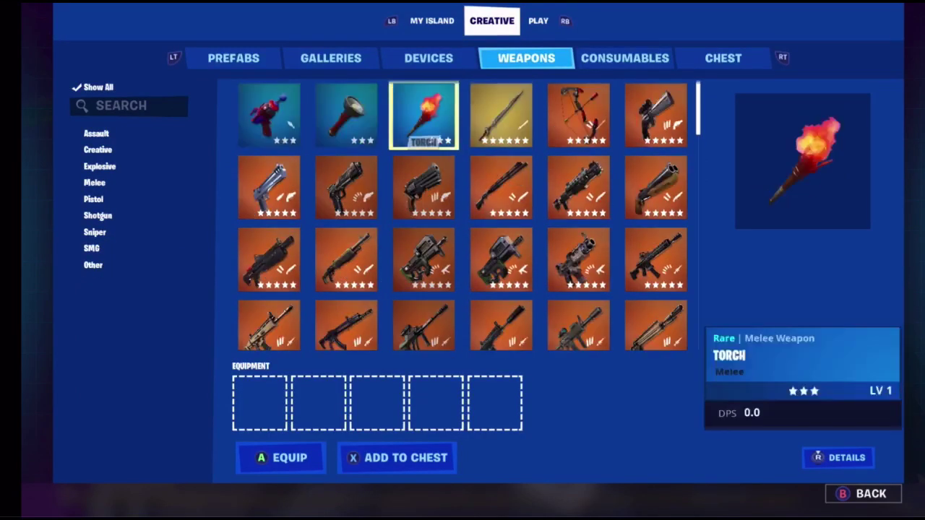
{"action": "key", "text": "Down"}
{"action": "key", "text": "Right"}
{"action": "key", "text": "Return"}
- Select Wood from the Consumables category
{"action": "key", "text": "q"}
{"action": "key", "text": "q"}
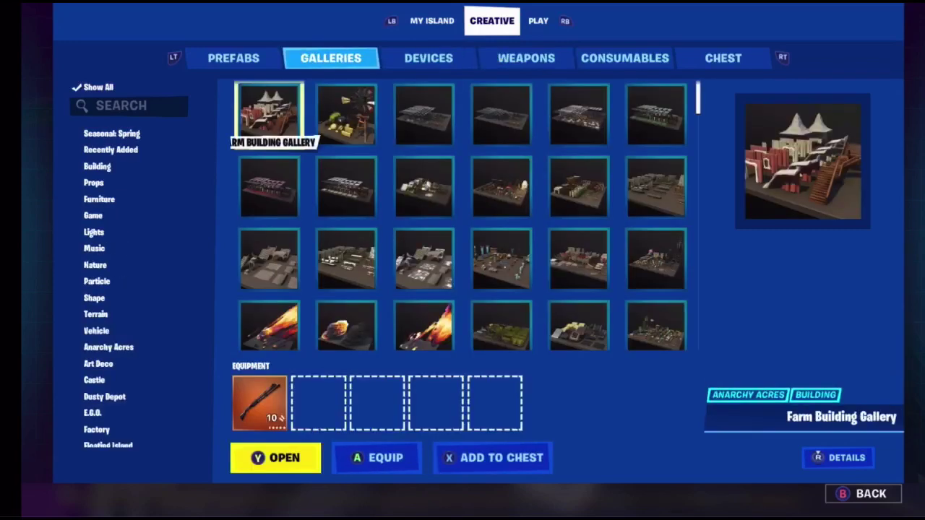
{"action": "key", "text": "q"}
{"action": "key", "text": "e"}
{"action": "key", "text": "e"}
{"action": "key", "text": "e"}
{"action": "key", "text": "e"}
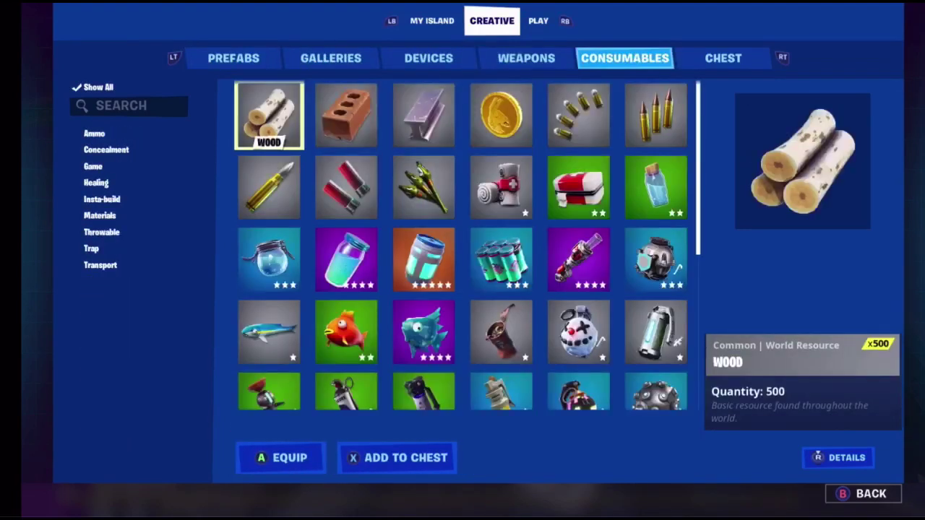
{"action": "key", "text": "Right"}
{"action": "key", "text": "Left"}
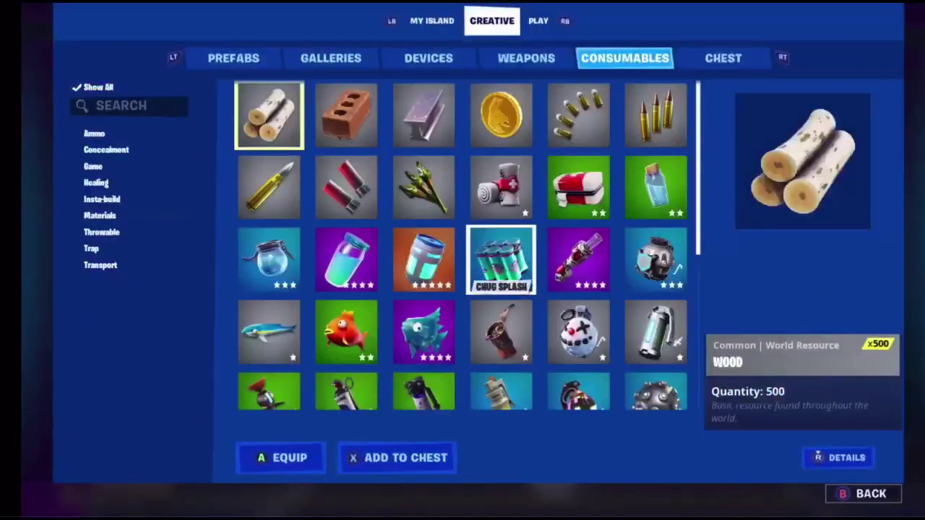
- Drop the Combat Shotgun and the Wood onto the device pad from the Play inventory
{"action": "key", "text": "e"}
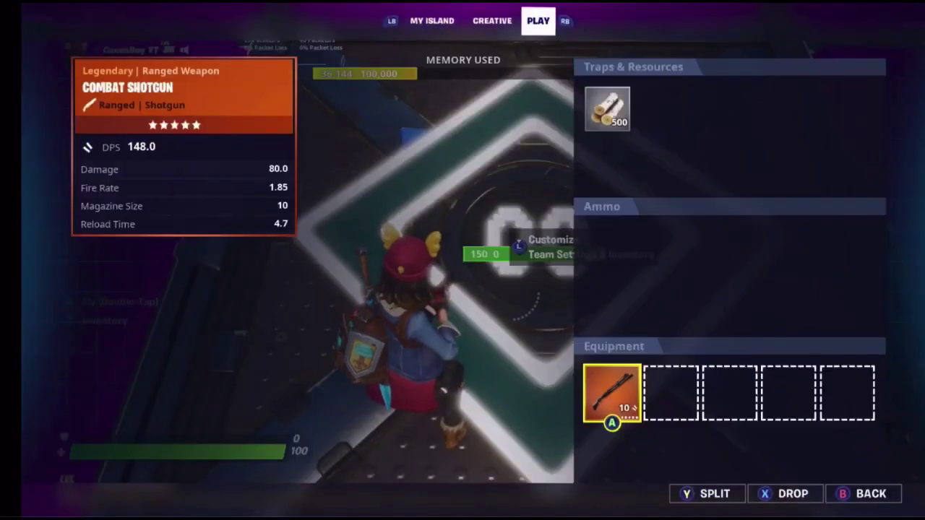
{"action": "key", "text": "x"}
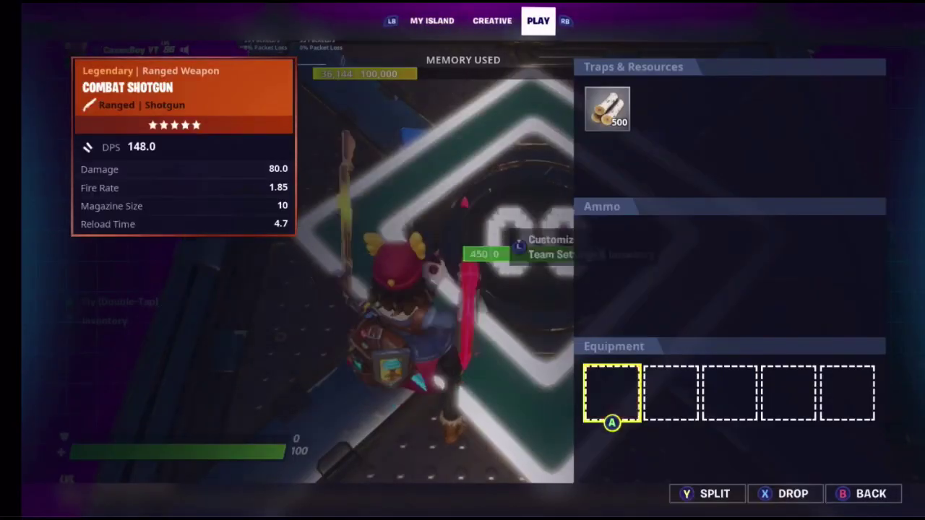
{"action": "key", "text": "Up"}
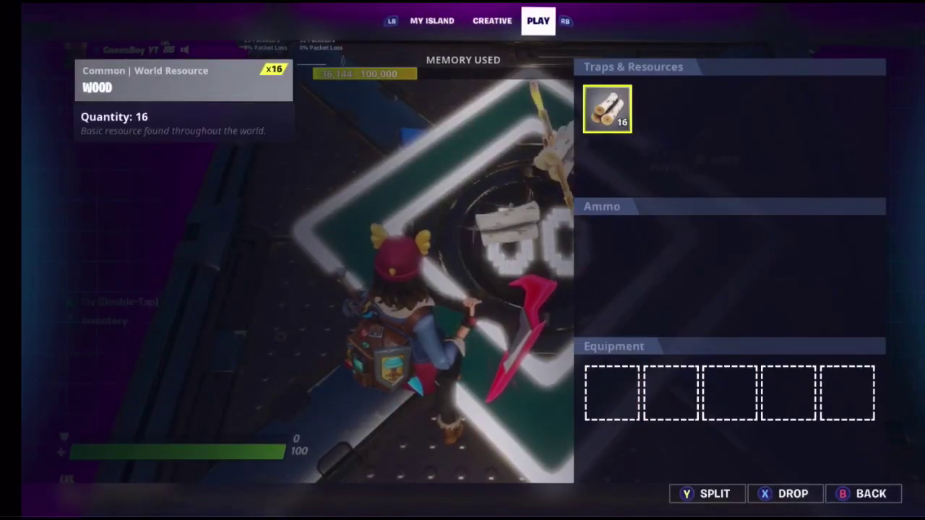
{"action": "key", "text": "x"}
{"action": "key", "text": "Escape"}
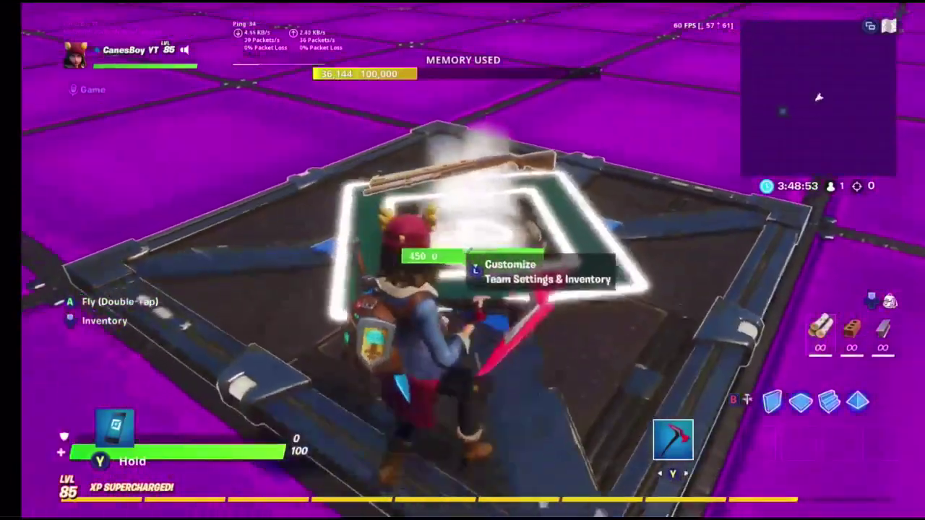
- Start a test game from the pause menu, then dismiss the menu overlays
{"action": "key", "text": "Escape"}
{"action": "key", "text": "Return"}
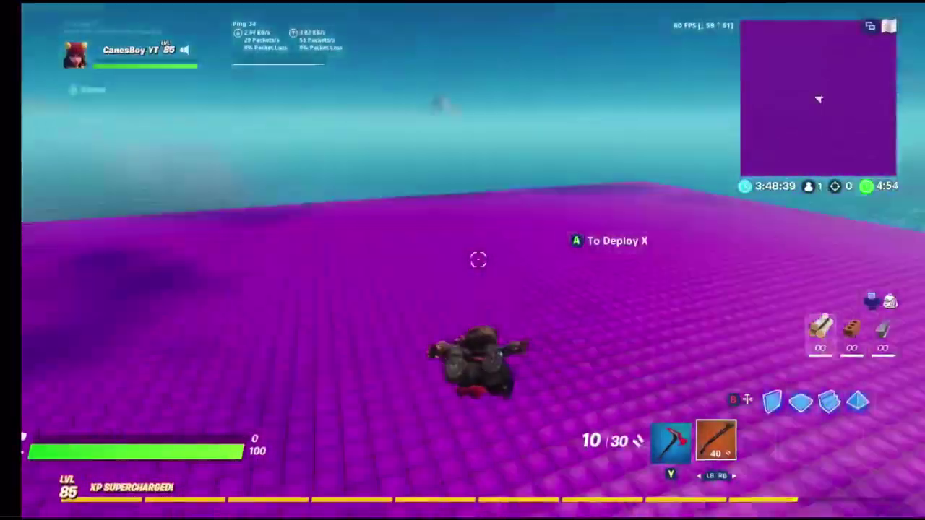
{"action": "key", "text": "Escape"}
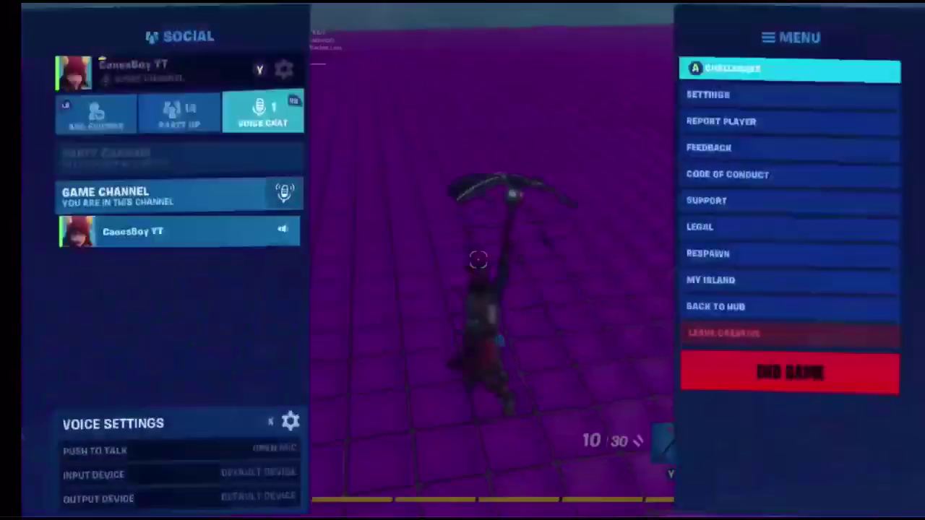
{"action": "key", "text": "Escape"}
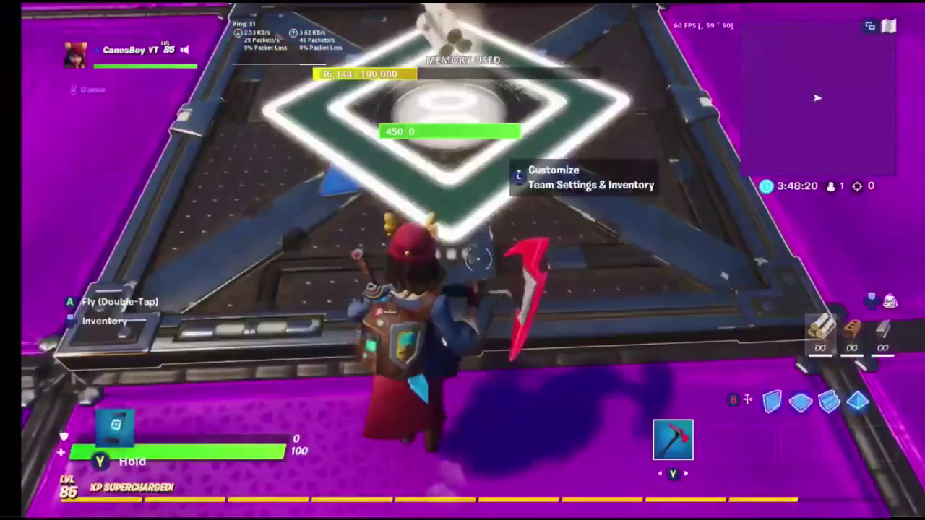
- Keep Grant Condition at Always and set On-Grant Behavior to KEEP ALL
{"action": "key", "text": "e"}
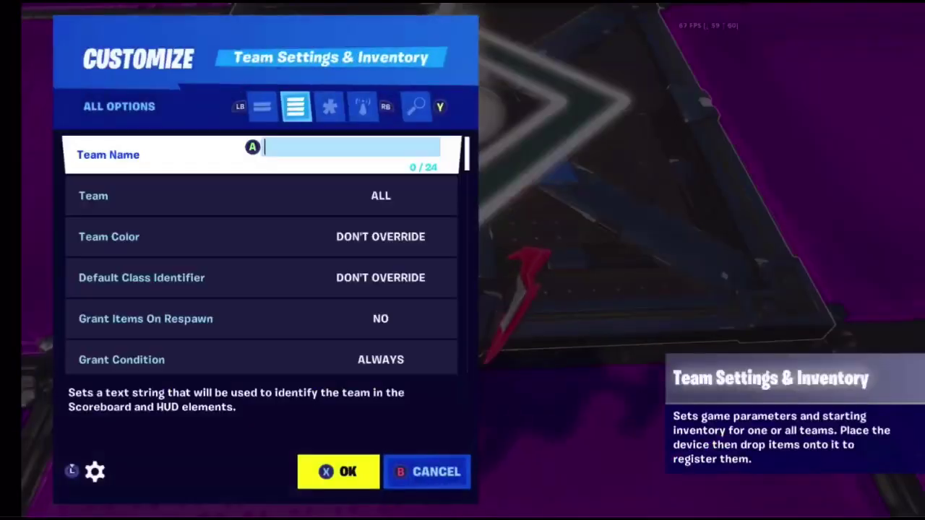
{"action": "key", "text": "Down"}
{"action": "key", "text": "Down"}
{"action": "key", "text": "Down"}
{"action": "key", "text": "Down"}
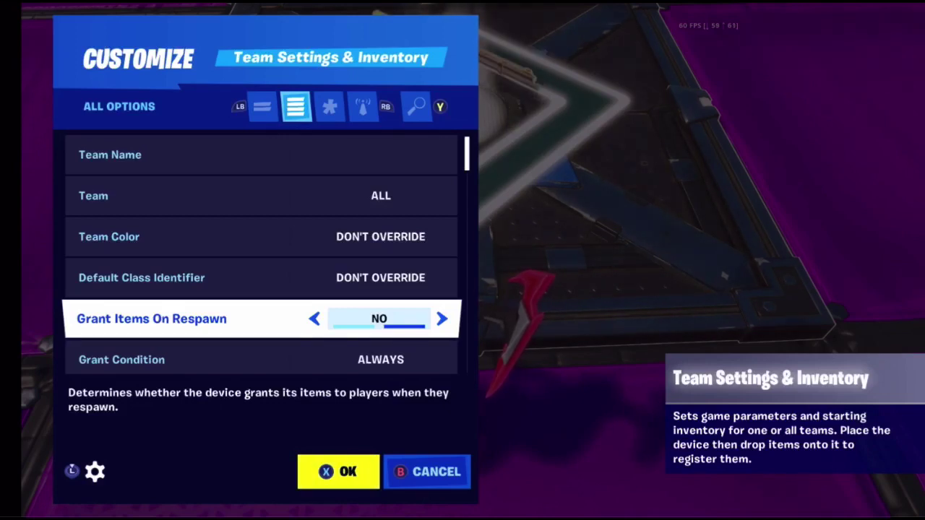
{"action": "key", "text": "Down"}
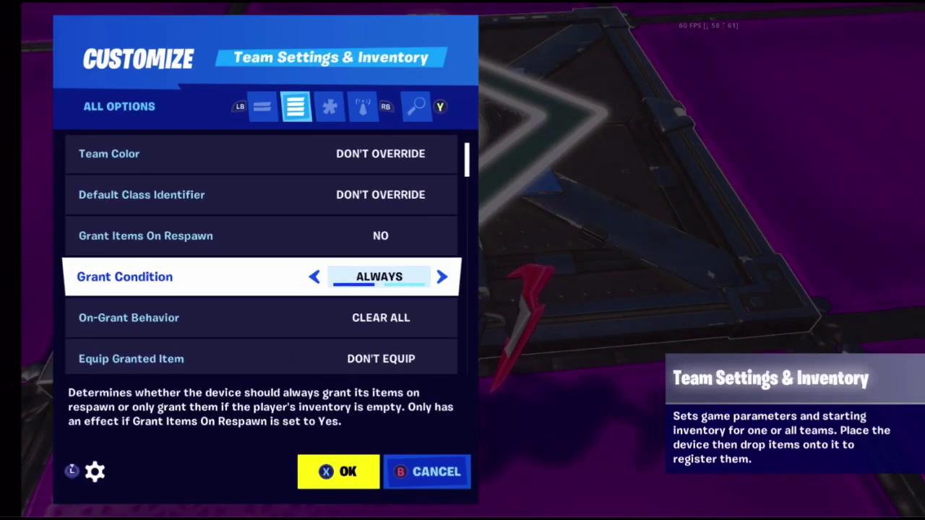
{"action": "key", "text": "Right"}
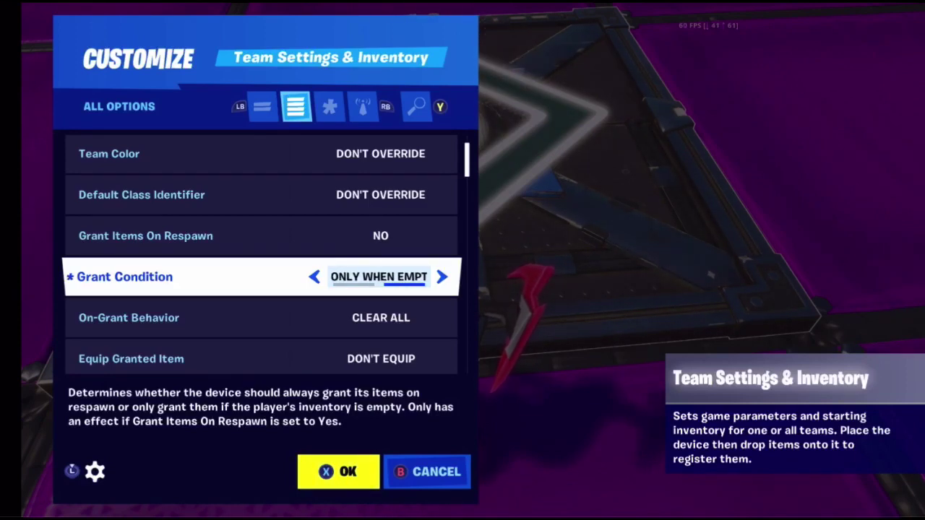
{"action": "key", "text": "Left"}
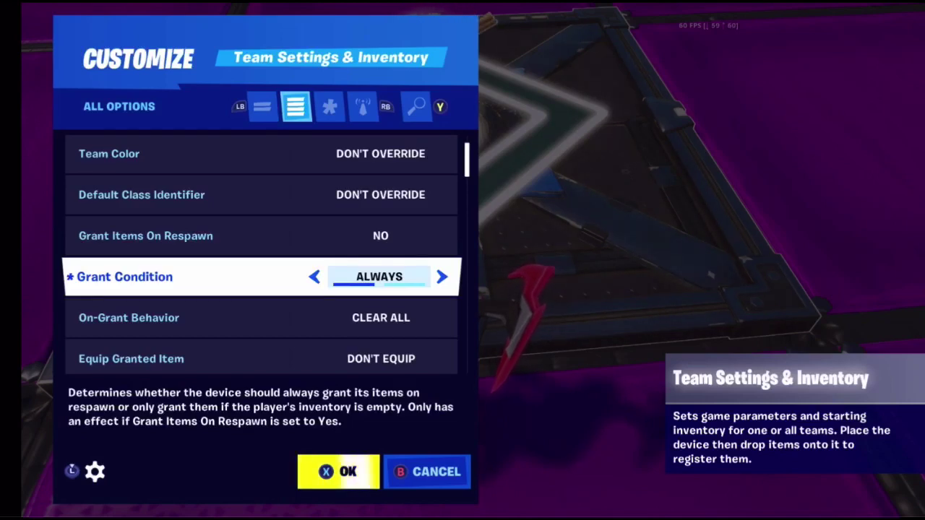
{"action": "key", "text": "Down"}
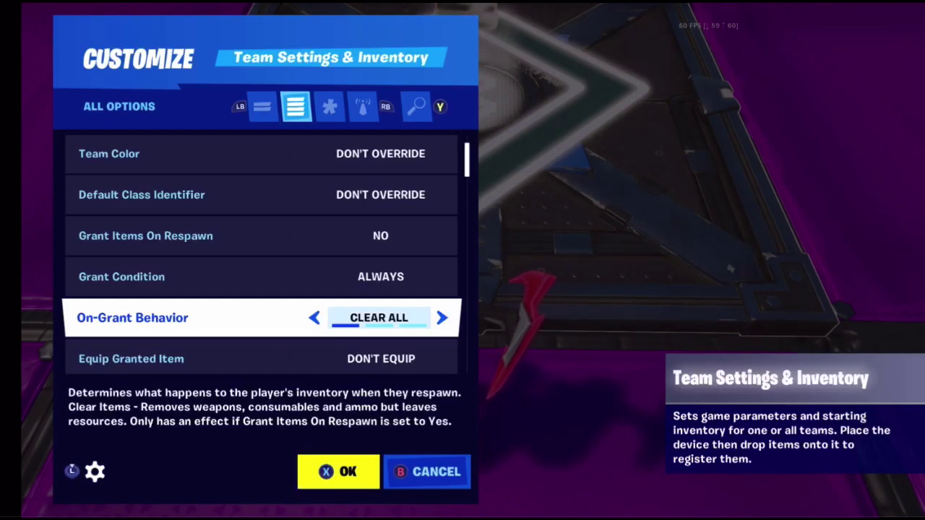
{"action": "key", "text": "Right"}
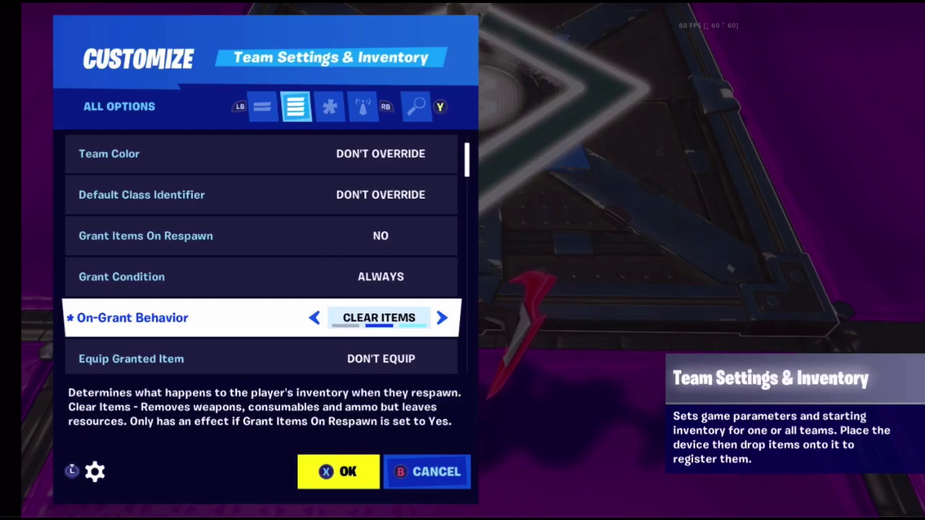
{"action": "key", "text": "Right"}
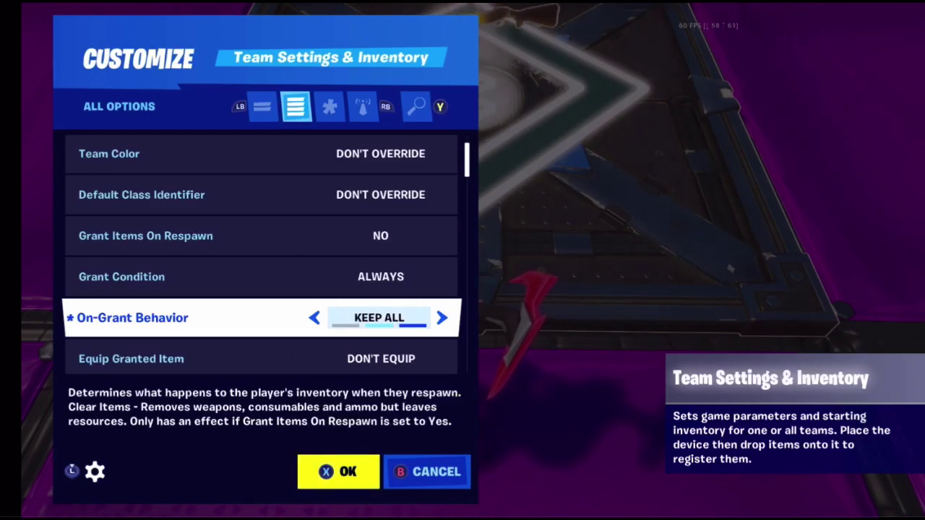
- Cycle Equip Granted Item, and leave Grant Ammo With Weapons on after toggling it
{"action": "key", "text": "Down"}
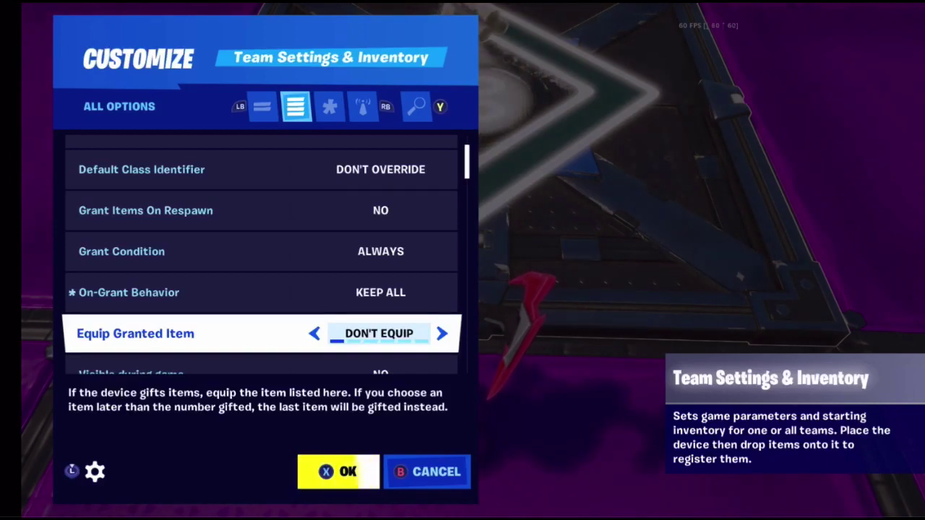
{"action": "key", "text": "Right"}
{"action": "key", "text": "Left"}
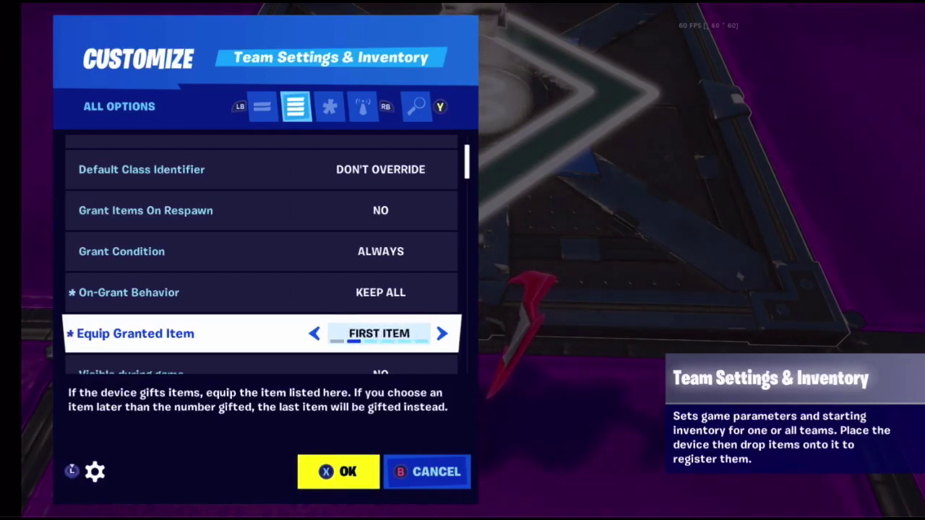
{"action": "key", "text": "Right"}
{"action": "key", "text": "Right"}
{"action": "key", "text": "Right"}
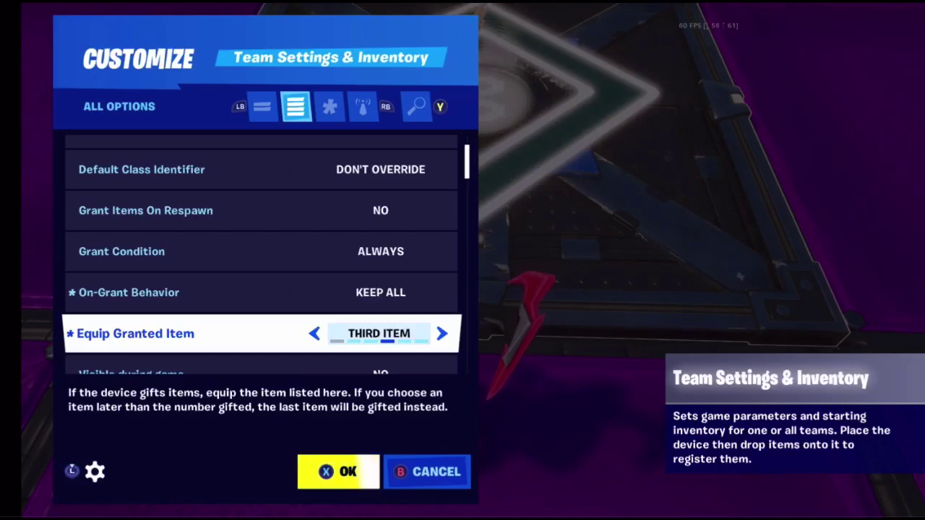
{"action": "key", "text": "Right"}
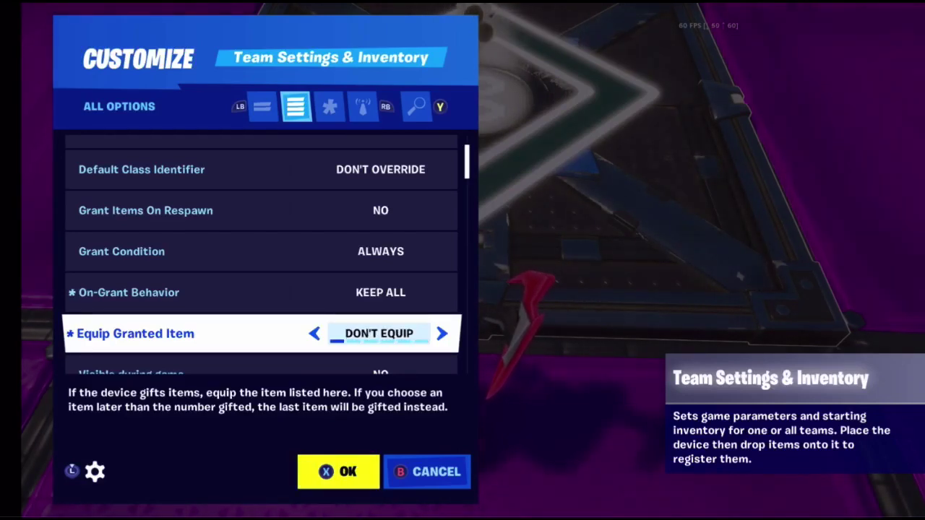
{"action": "key", "text": "Down"}
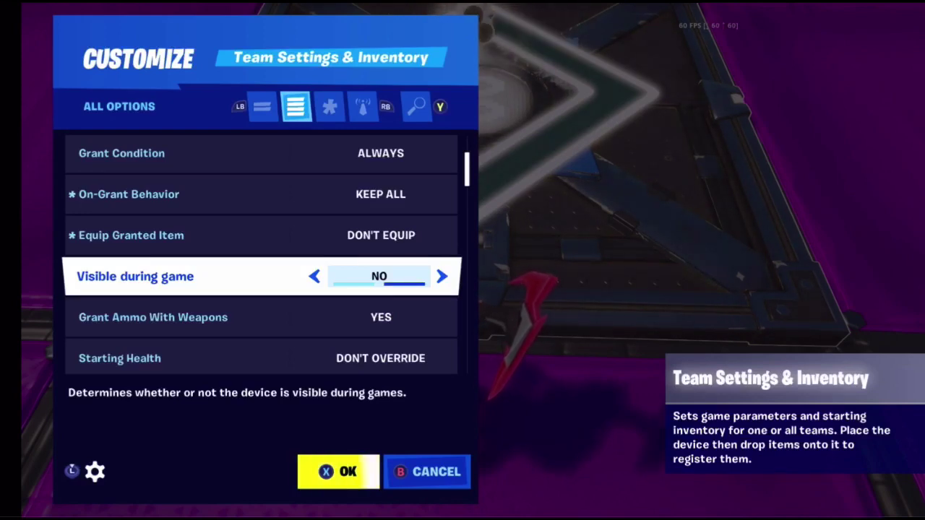
{"action": "key", "text": "Down"}
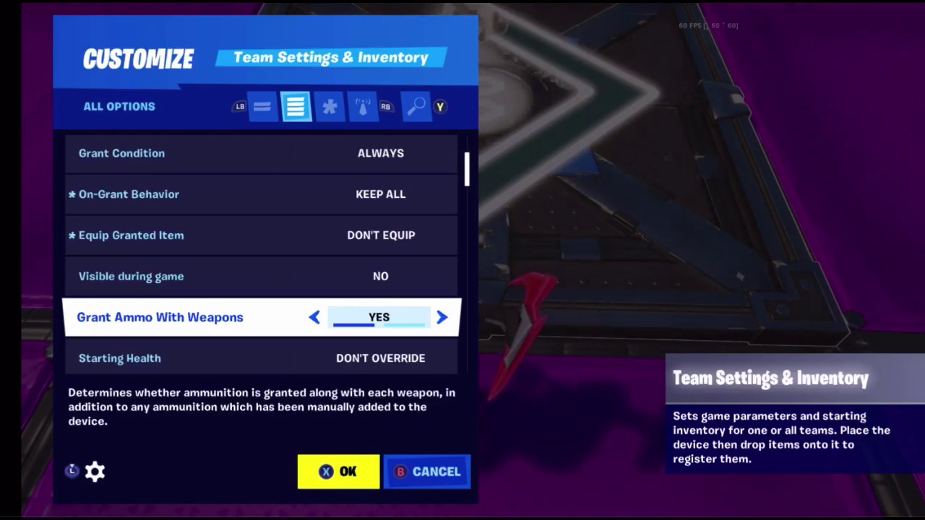
{"action": "key", "text": "Right"}
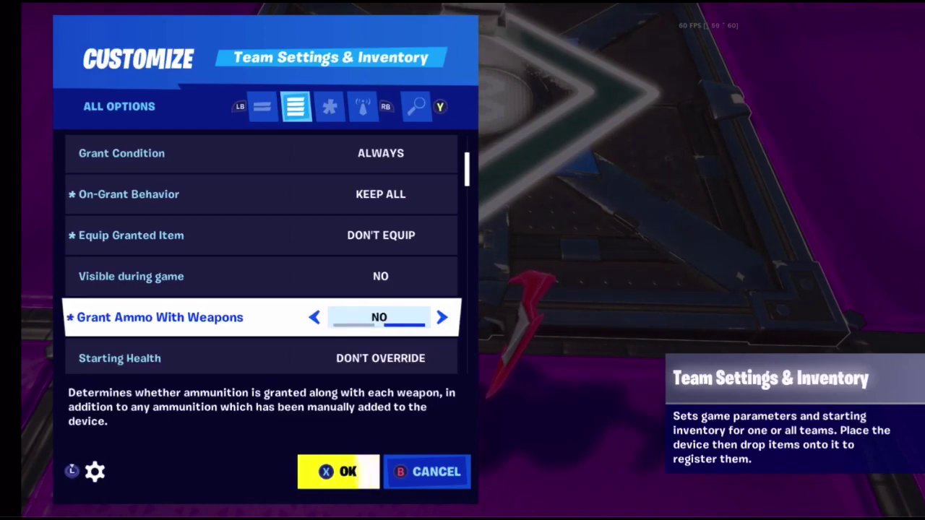
{"action": "key", "text": "Left"}
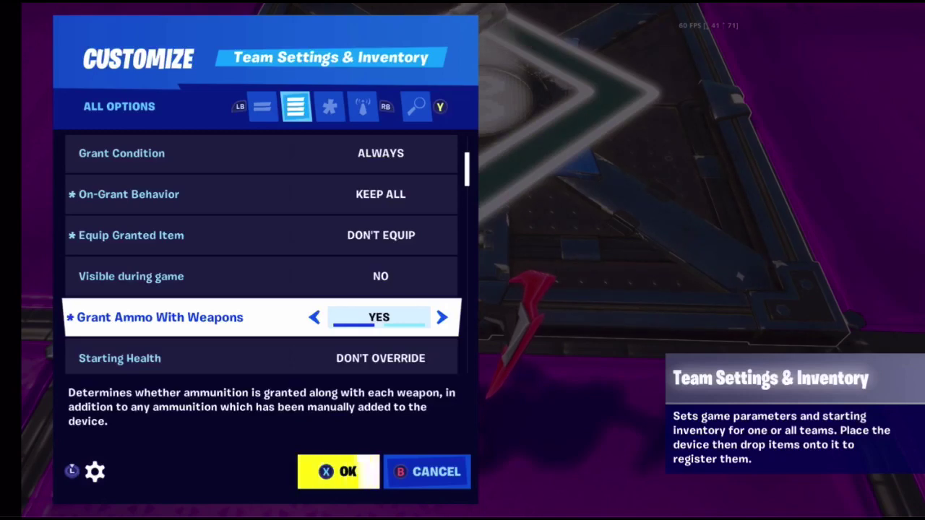
{"action": "key", "text": "Down"}
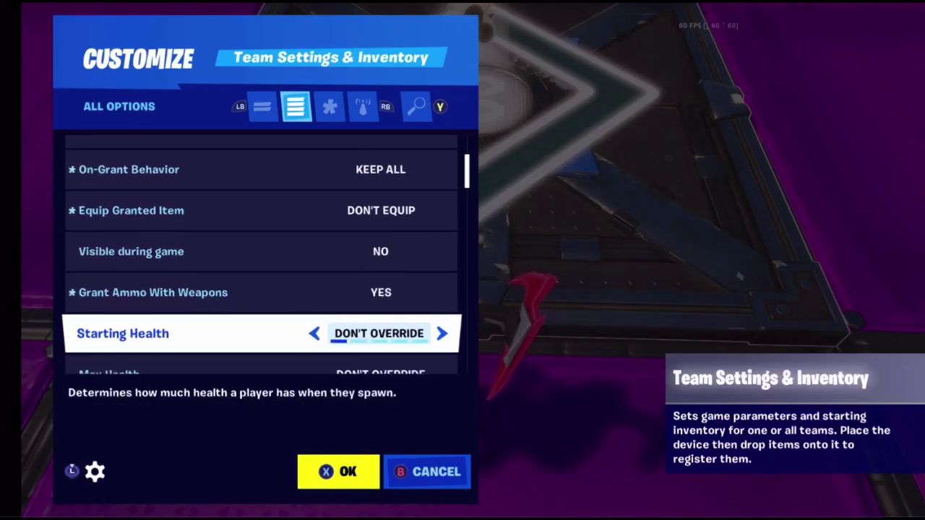
{"action": "key", "text": "Right"}
{"action": "key", "text": "Right"}
{"action": "key", "text": "Right"}
{"action": "key", "text": "Right"}
{"action": "key", "text": "Right"}
{"action": "key", "text": "Right"}
{"action": "key", "text": "Right"}
{"action": "key", "text": "Right"}
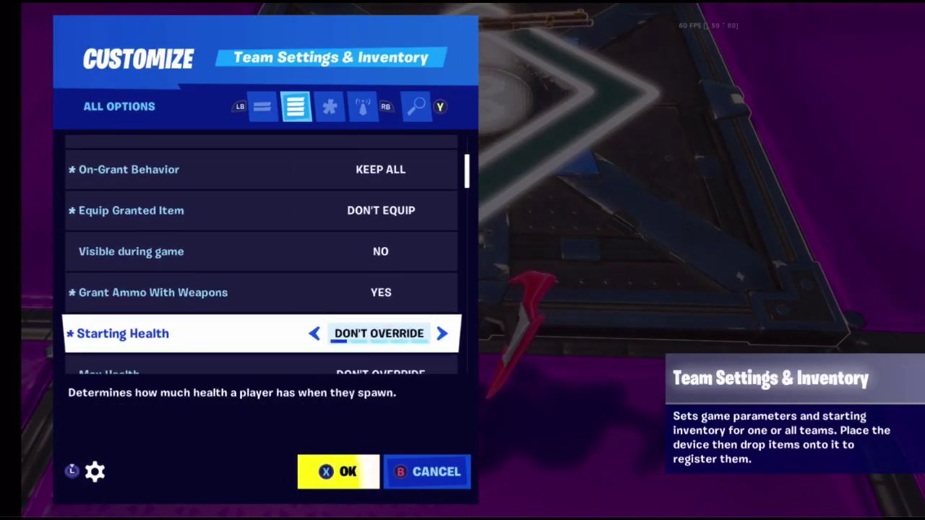
{"action": "key", "text": "Left"}
{"action": "key", "text": "Left"}
{"action": "key", "text": "Left"}
{"action": "key", "text": "Right"}
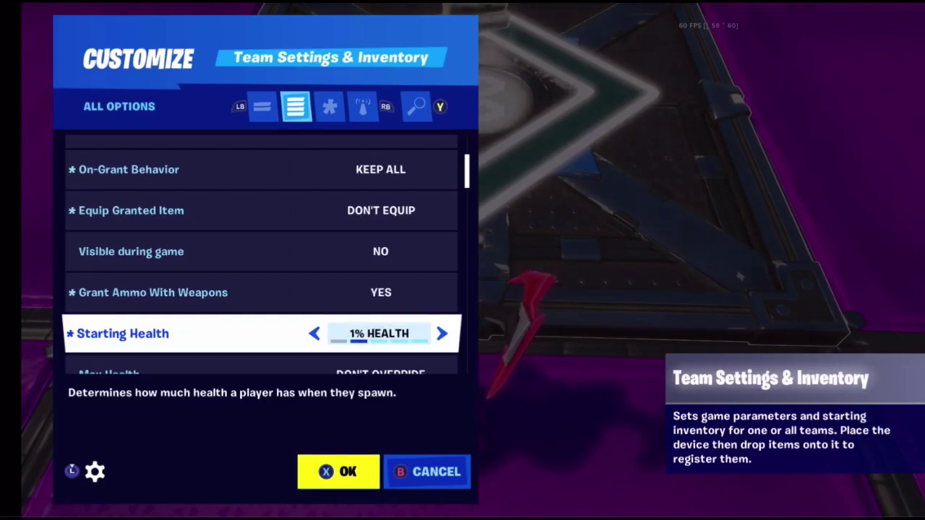
{"action": "key", "text": "Left"}
{"action": "key", "text": "Left"}
{"action": "key", "text": "Left"}
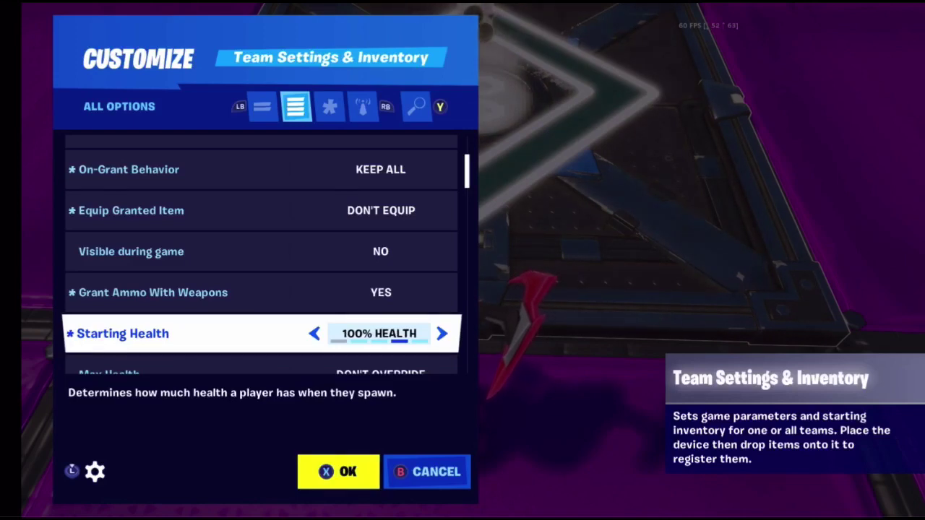
{"action": "key", "text": "Left"}
{"action": "key", "text": "Right"}
{"action": "key", "text": "Right"}
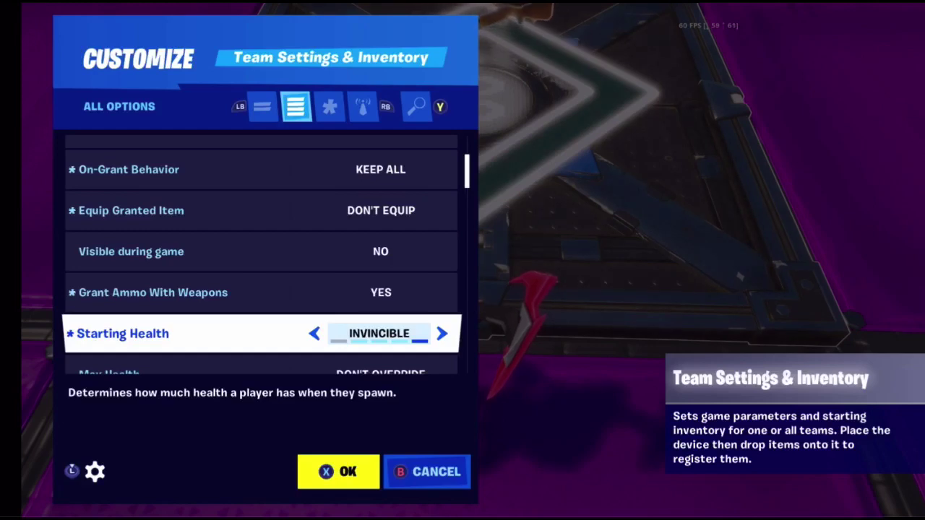
{"action": "key", "text": "Right"}
{"action": "key", "text": "Down"}
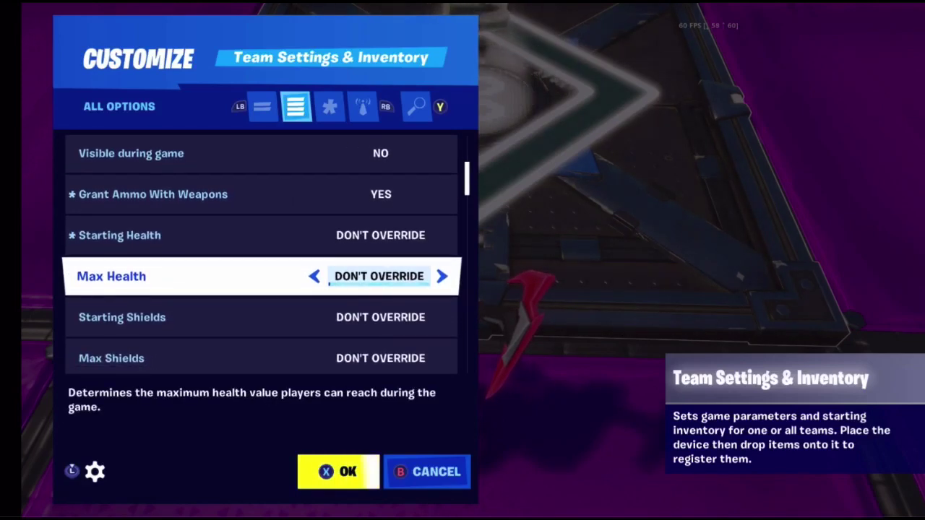
{"action": "key", "text": "Right"}
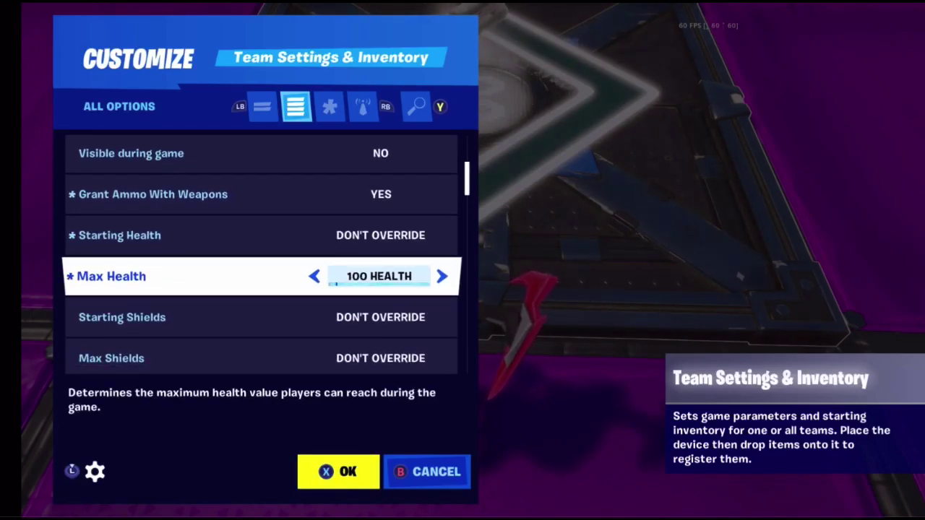
{"action": "key", "text": "Right"}
{"action": "key", "text": "Right"}
{"action": "key", "text": "Right"}
{"action": "key", "text": "Right"}
{"action": "key", "text": "Right"}
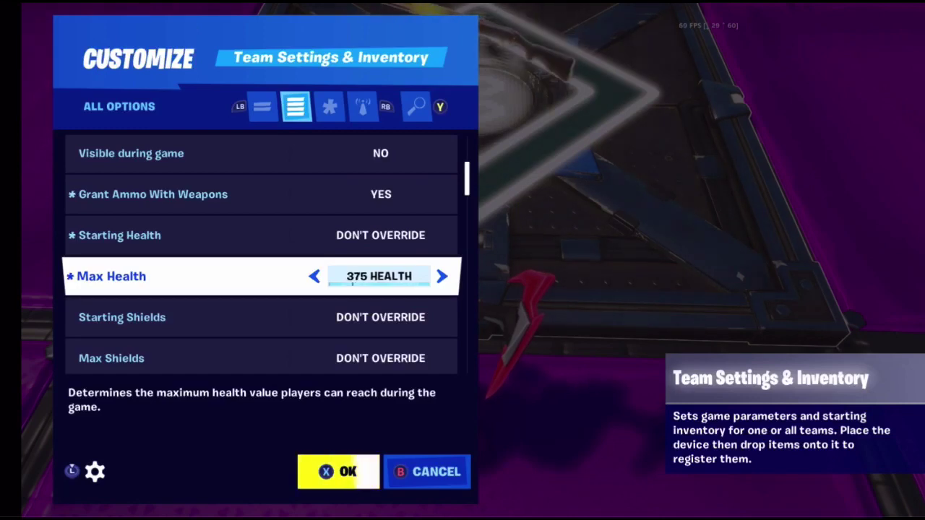
{"action": "key", "text": "Left"}
{"action": "key", "text": "Left"}
{"action": "key", "text": "Left"}
{"action": "key", "text": "Left"}
{"action": "key", "text": "Left"}
{"action": "key", "text": "Left"}
{"action": "key", "text": "Left"}
{"action": "key", "text": "Left"}
{"action": "key", "text": "Left"}
{"action": "key", "text": "Left"}
{"action": "key", "text": "Left"}
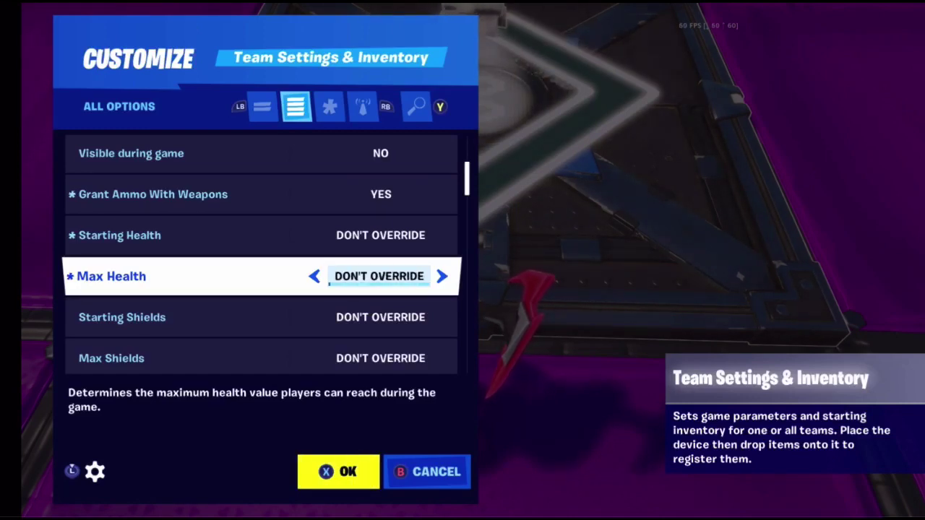
{"action": "key", "text": "Left"}
{"action": "key", "text": "Right"}
{"action": "key", "text": "Right"}
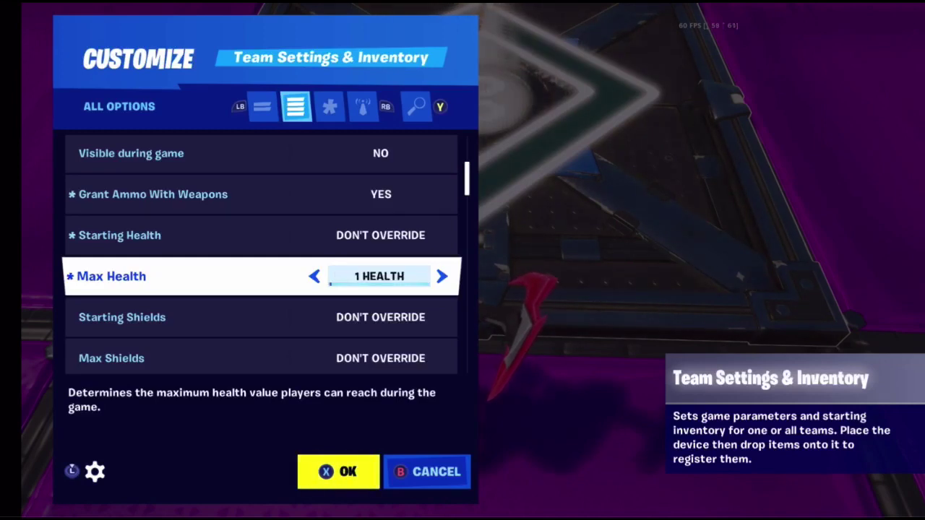
{"action": "key", "text": "Down"}
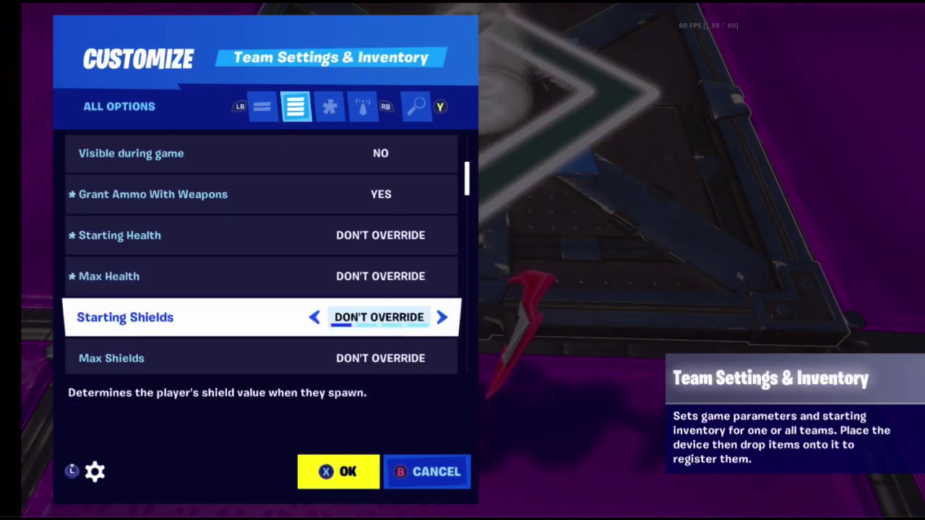
{"action": "key", "text": "Left"}
{"action": "key", "text": "Left"}
{"action": "key", "text": "Left"}
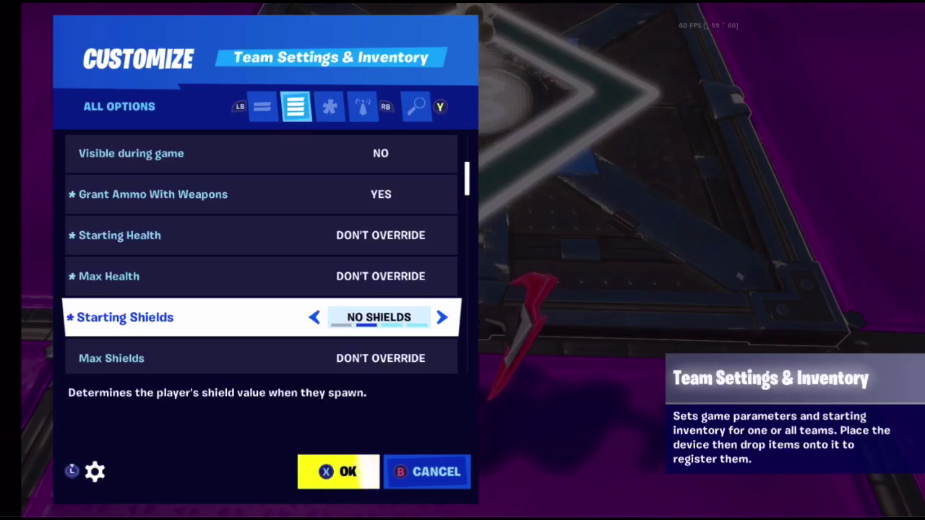
{"action": "key", "text": "Left"}
{"action": "key", "text": "Up"}
{"action": "key", "text": "Up"}
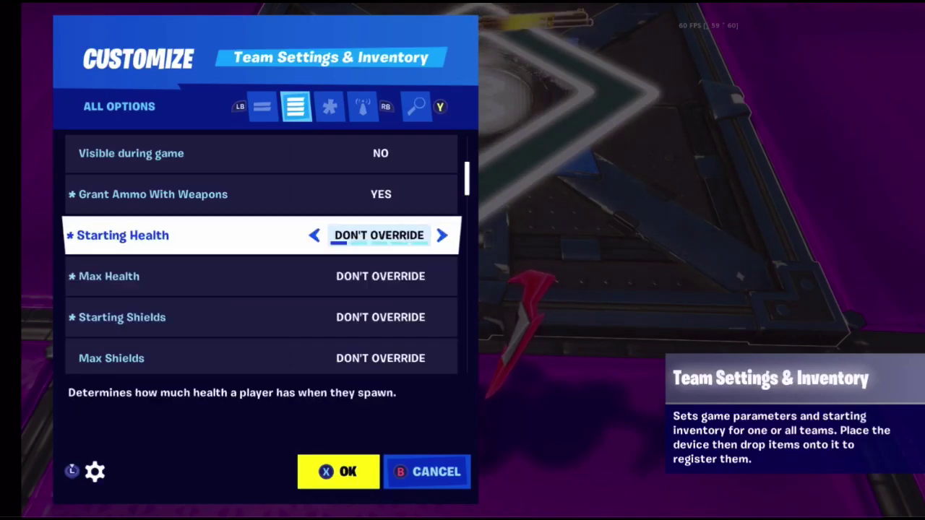
{"action": "key", "text": "Down"}
{"action": "key", "text": "Down"}
{"action": "key", "text": "Down"}
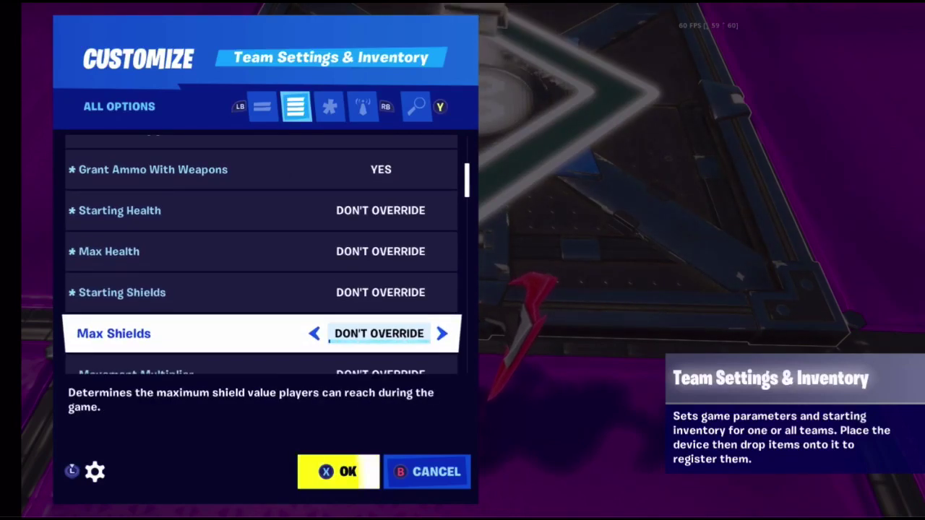
{"action": "key", "text": "Left"}
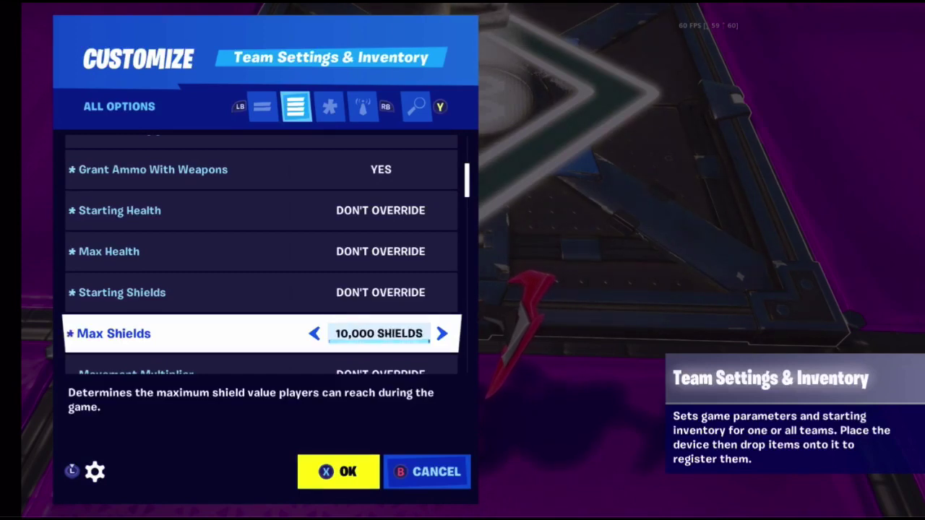
{"action": "key", "text": "Down"}
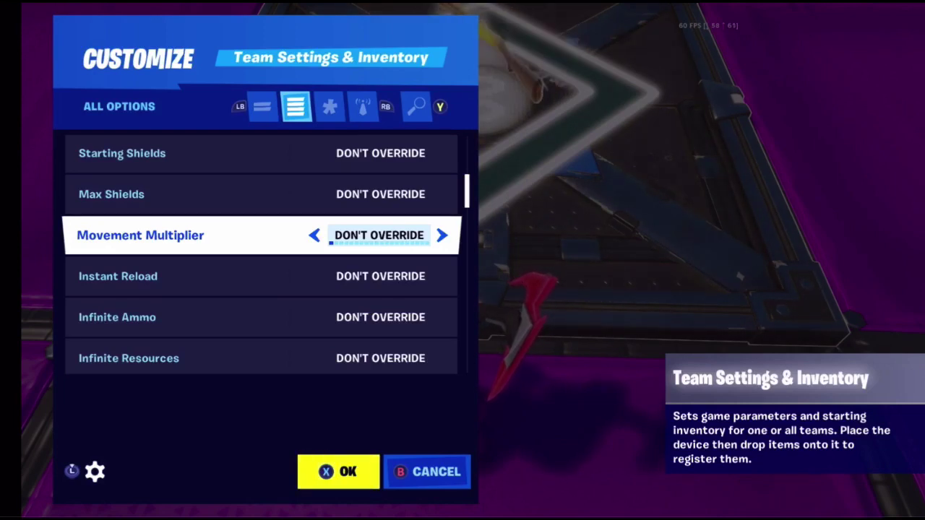
- Raise Movement Multiplier to 2.0 and close the device settings
{"action": "key", "text": "Right"}
{"action": "key", "text": "Right"}
{"action": "key", "text": "Right"}
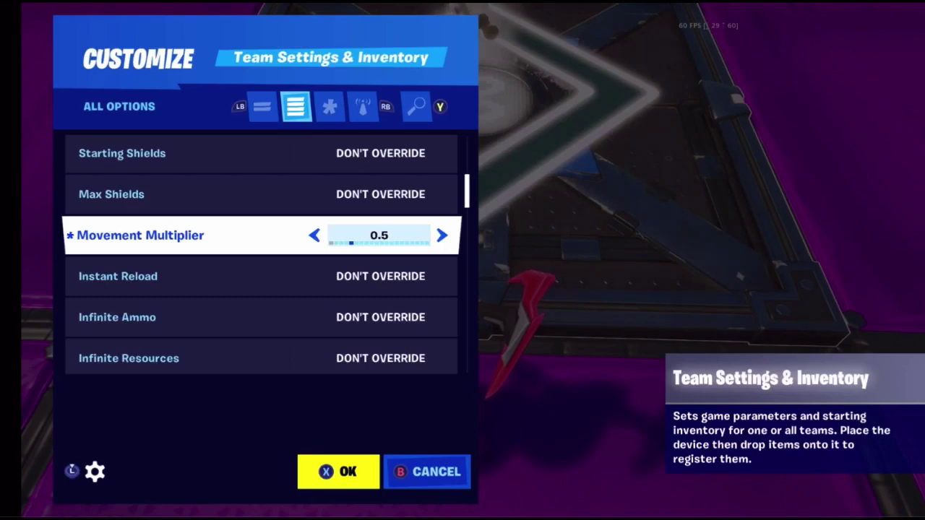
{"action": "key", "text": "Right"}
{"action": "key", "text": "Right"}
{"action": "key", "text": "Right"}
{"action": "key", "text": "Right"}
{"action": "key", "text": "Right"}
{"action": "key", "text": "Right"}
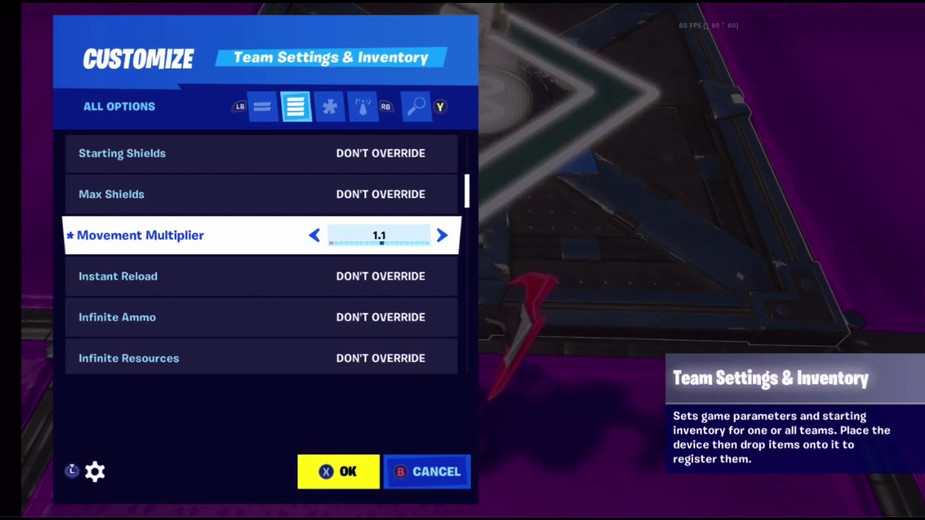
{"action": "key", "text": "Right"}
{"action": "key", "text": "Right"}
{"action": "key", "text": "Right"}
{"action": "key", "text": "Right"}
{"action": "key", "text": "Return"}
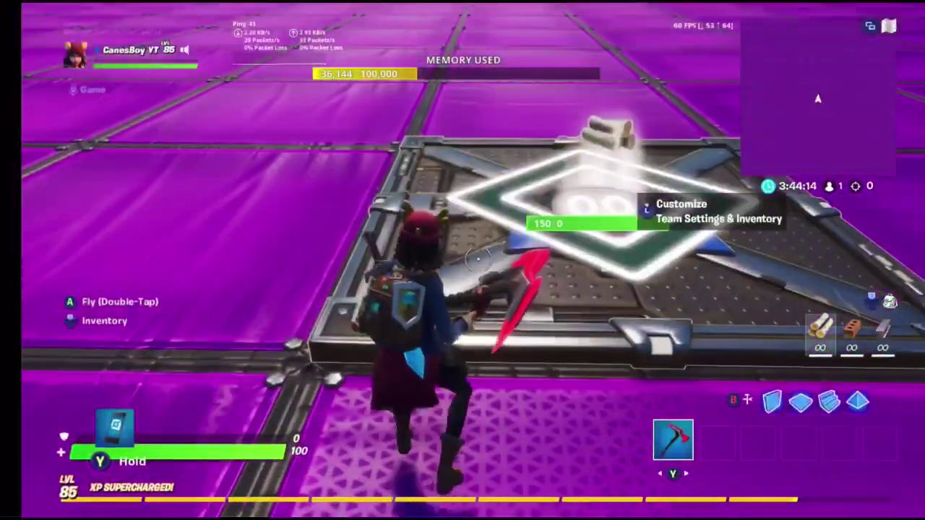
- Reopen the settings, return Movement Multiplier to Don't Override, and confirm with OK
{"action": "key", "text": "e"}
{"action": "key", "text": "Down"}
{"action": "key", "text": "Down"}
{"action": "key", "text": "Down"}
{"action": "key", "text": "Down"}
{"action": "key", "text": "Down"}
{"action": "key", "text": "Down"}
{"action": "key", "text": "Down"}
{"action": "key", "text": "Down"}
{"action": "key", "text": "Down"}
{"action": "key", "text": "Down"}
{"action": "key", "text": "Down"}
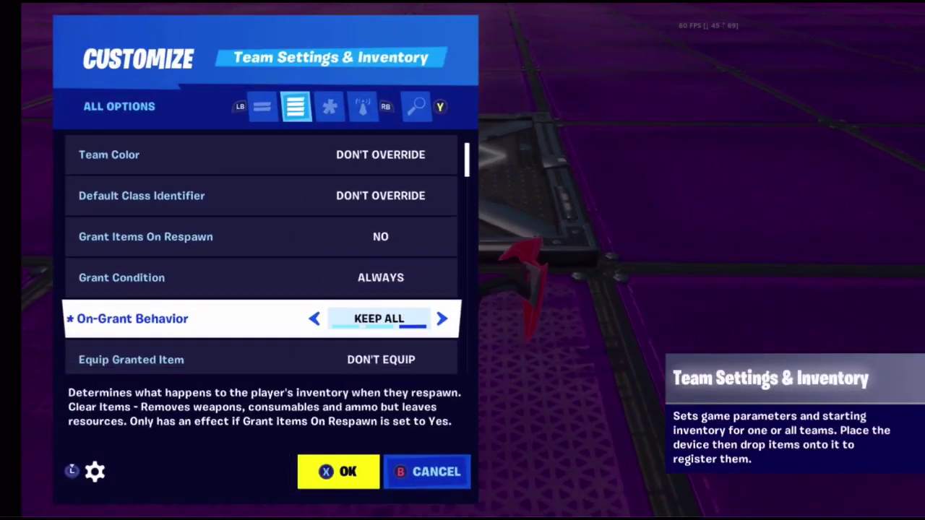
{"action": "key", "text": "Down"}
{"action": "key", "text": "Down"}
{"action": "key", "text": "Down"}
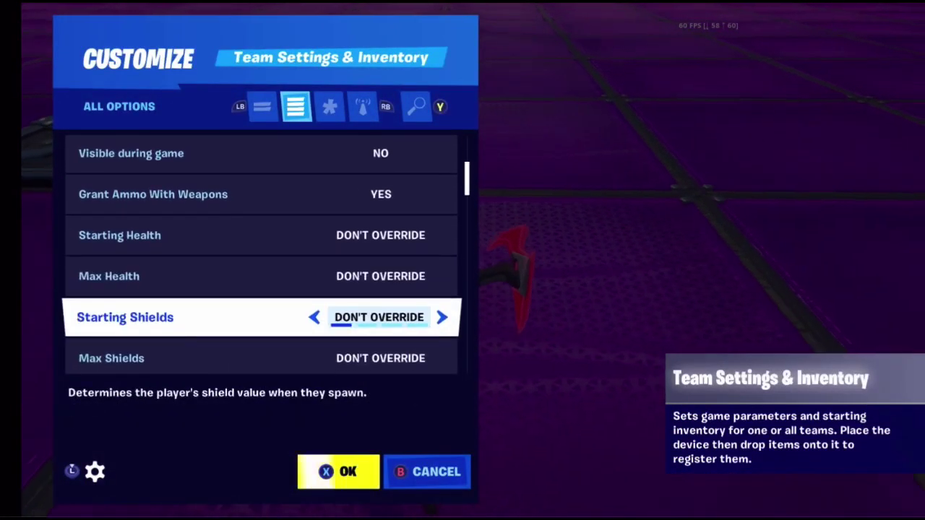
{"action": "key", "text": "Left"}
{"action": "key", "text": "Left"}
{"action": "key", "text": "Left"}
{"action": "key", "text": "Left"}
{"action": "key", "text": "Left"}
{"action": "key", "text": "Left"}
{"action": "key", "text": "Left"}
{"action": "key", "text": "Left"}
{"action": "key", "text": "Left"}
{"action": "key", "text": "Left"}
{"action": "key", "text": "Left"}
{"action": "key", "text": "Left"}
{"action": "key", "text": "Left"}
{"action": "key", "text": "Left"}
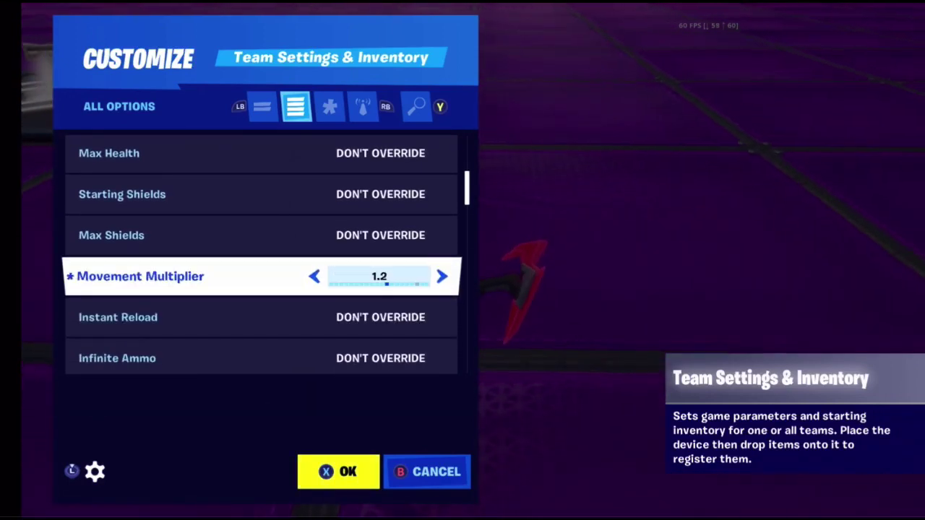
{"action": "key", "text": "Left"}
{"action": "key", "text": "Left"}
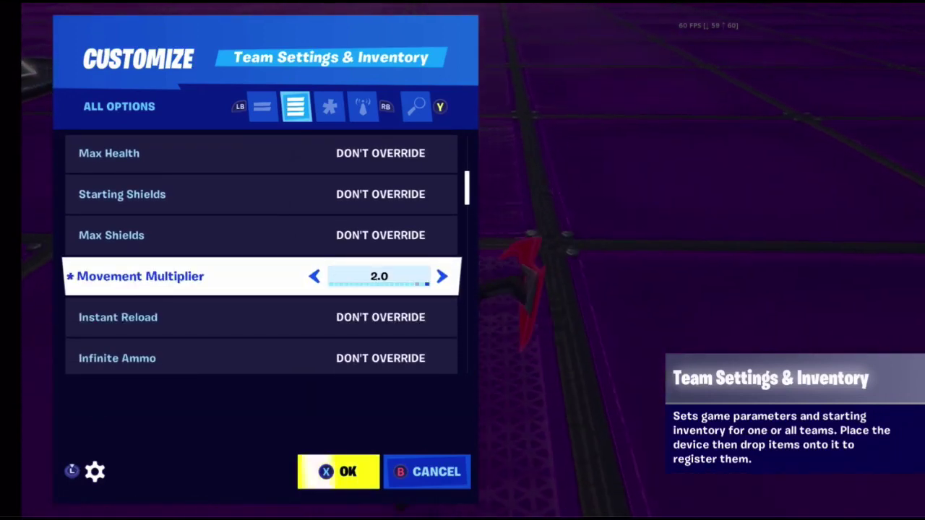
{"action": "key", "text": "Return"}
- Walk to the device pad, open its settings briefly, and close them
{"action": "key", "text": "w"}
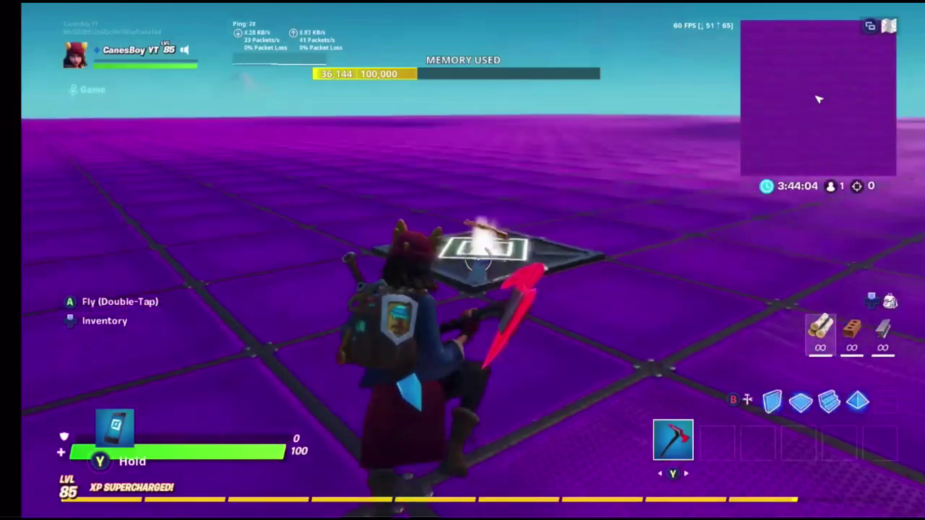
{"action": "key", "text": "e"}
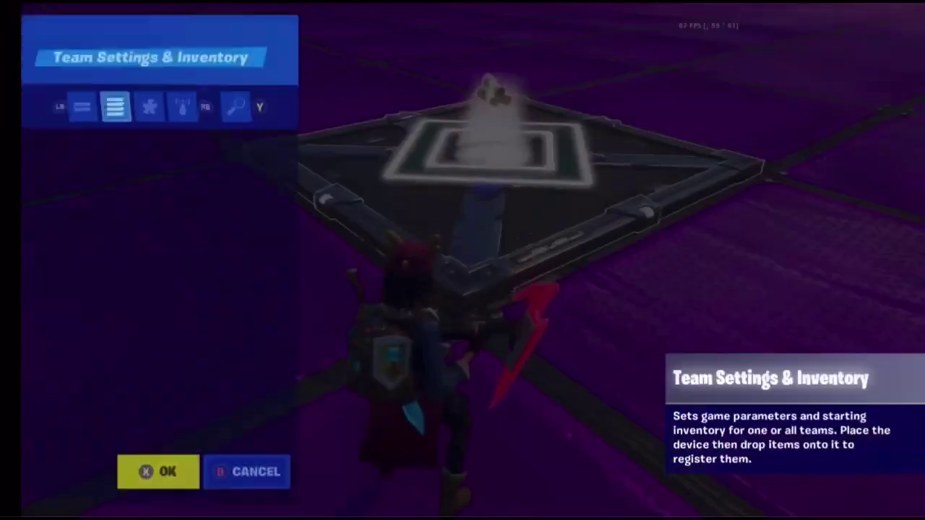
{"action": "key", "text": "Up"}
{"action": "key", "text": "Escape"}
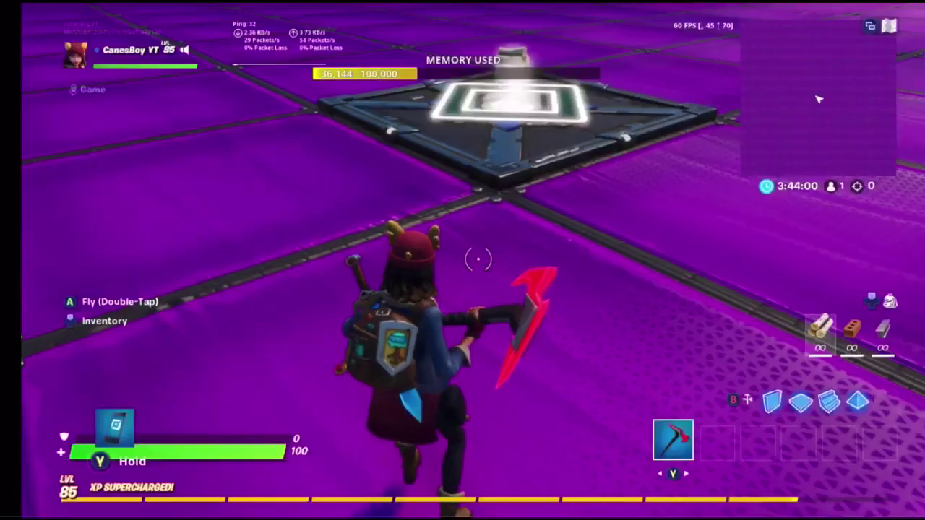
- Set Instant Reload to On and Infinite Ammo to On
{"action": "key", "text": "e"}
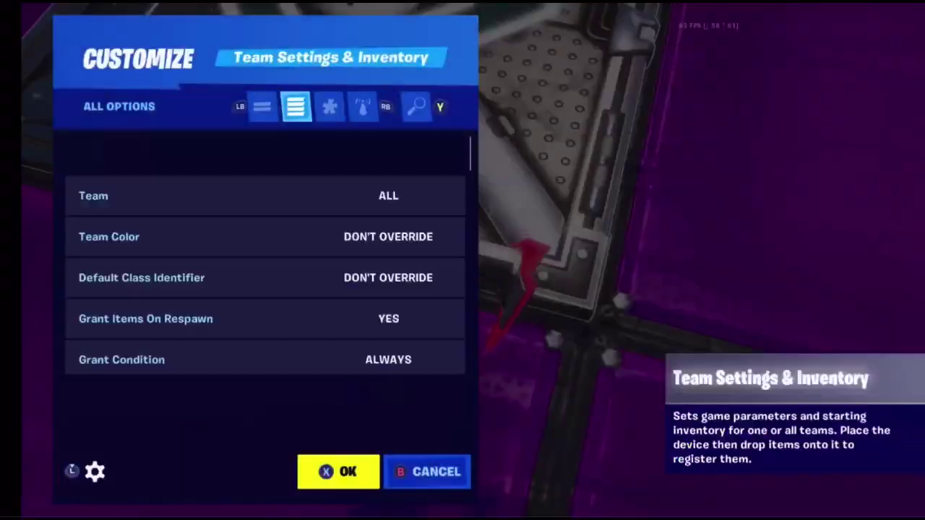
{"action": "key", "text": "Down"}
{"action": "key", "text": "Down"}
{"action": "key", "text": "Down"}
{"action": "key", "text": "Down"}
{"action": "key", "text": "Down"}
{"action": "key", "text": "Down"}
{"action": "key", "text": "Down"}
{"action": "key", "text": "Down"}
{"action": "key", "text": "Down"}
{"action": "key", "text": "Down"}
{"action": "key", "text": "Down"}
{"action": "key", "text": "Down"}
{"action": "key", "text": "Down"}
{"action": "key", "text": "Down"}
{"action": "key", "text": "Down"}
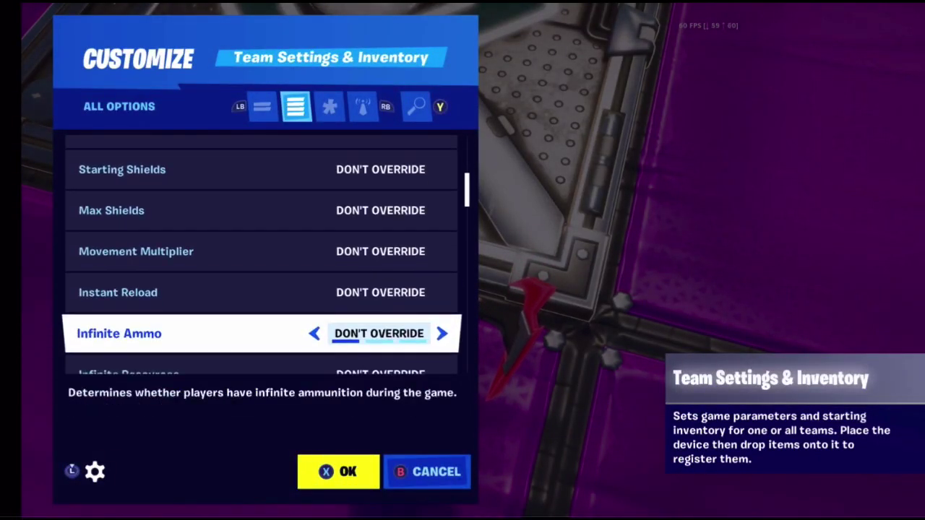
{"action": "key", "text": "Up"}
{"action": "key", "text": "Right"}
{"action": "key", "text": "Left"}
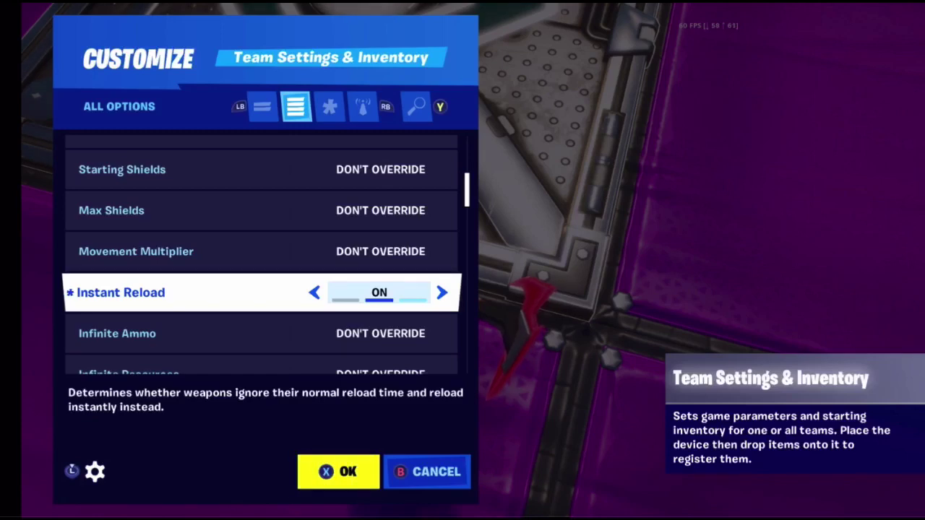
{"action": "key", "text": "Down"}
{"action": "key", "text": "Right"}
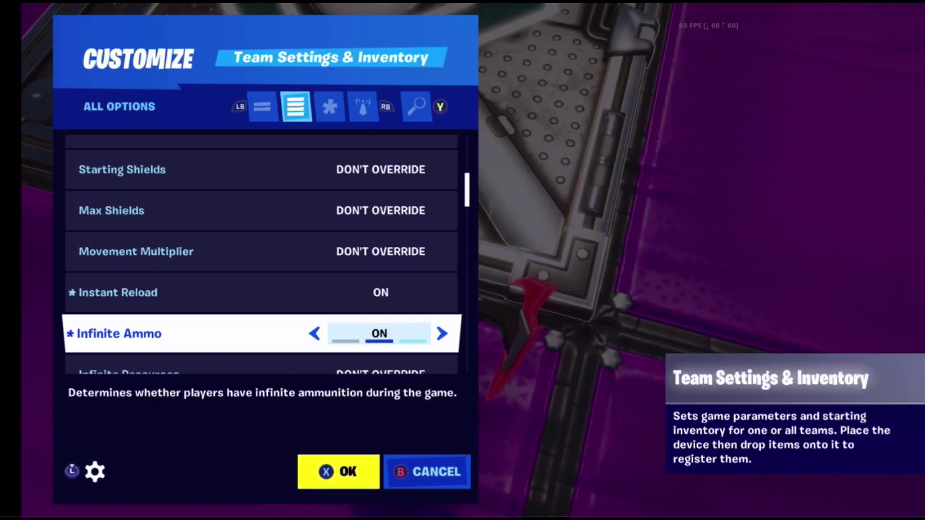
{"action": "key", "text": "Down"}
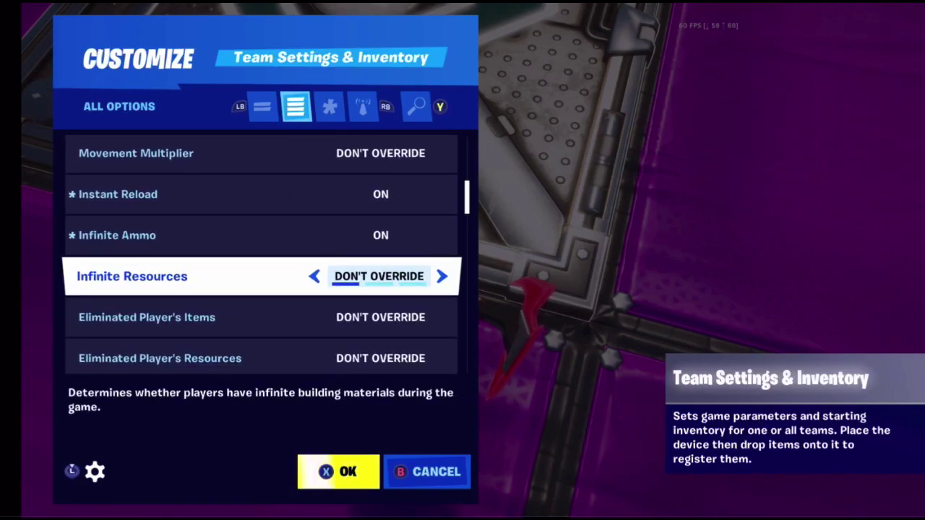
- Try values for Eliminated Player's Items and Resources, then reset both to Don't Override
{"action": "key", "text": "Down"}
{"action": "key", "text": "Right"}
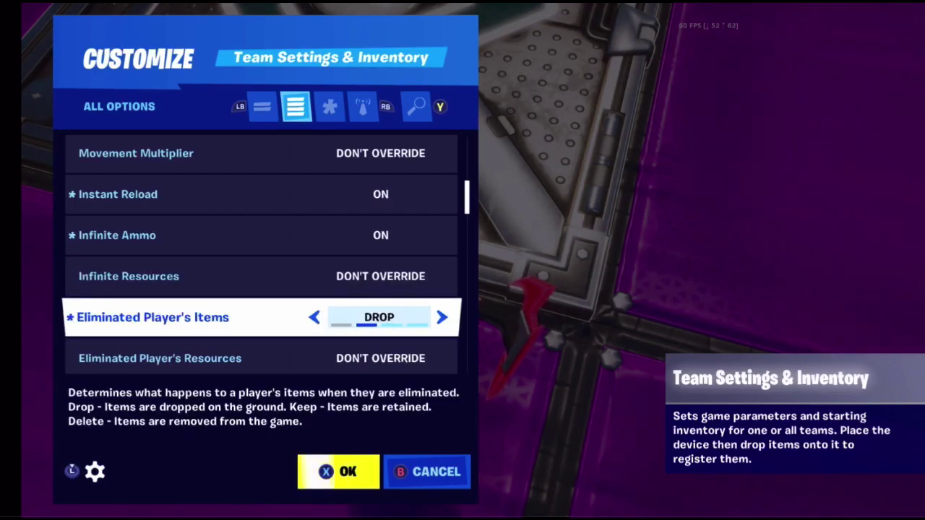
{"action": "key", "text": "Right"}
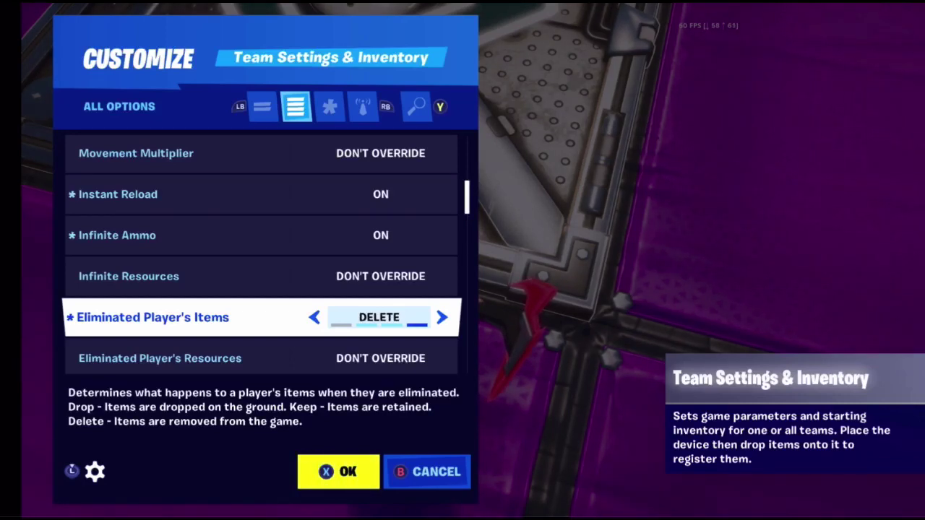
{"action": "key", "text": "Left"}
{"action": "key", "text": "Down"}
{"action": "key", "text": "Left"}
{"action": "key", "text": "Up"}
{"action": "key", "text": "Left"}
{"action": "key", "text": "Left"}
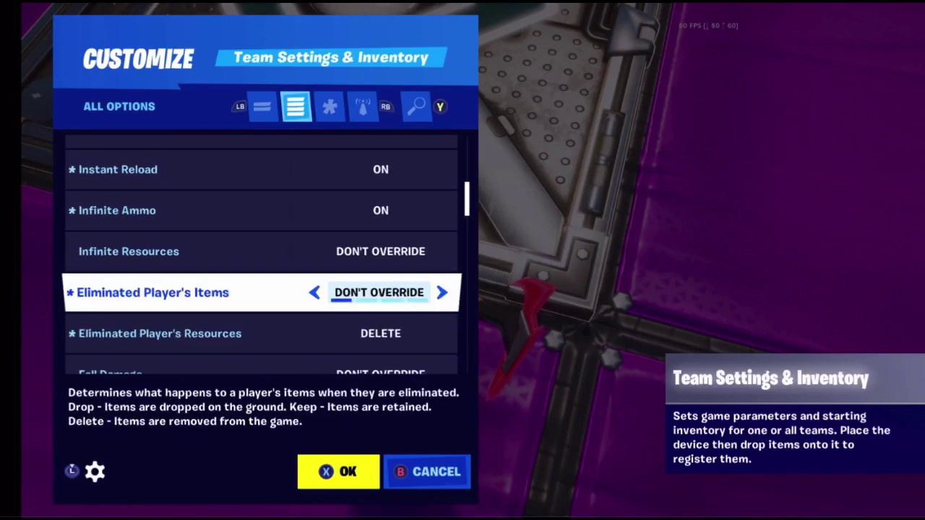
{"action": "key", "text": "Down"}
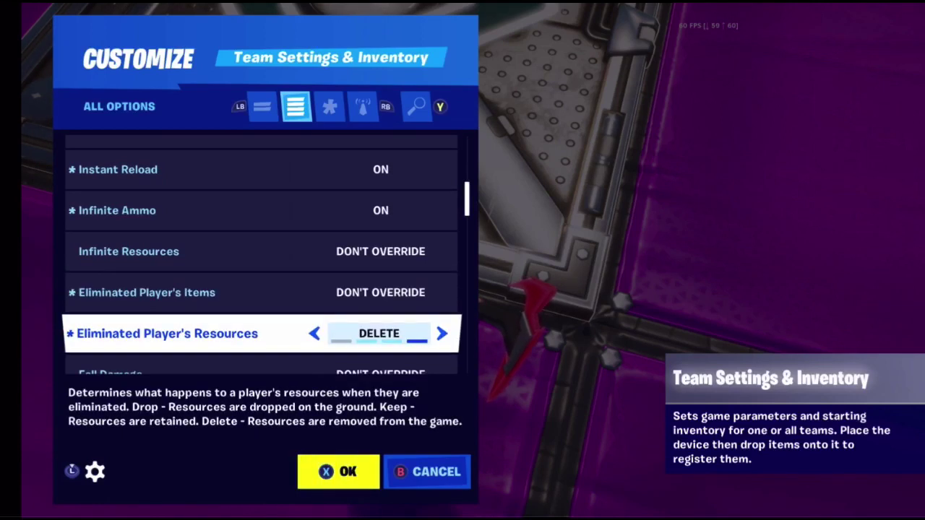
{"action": "key", "text": "Left"}
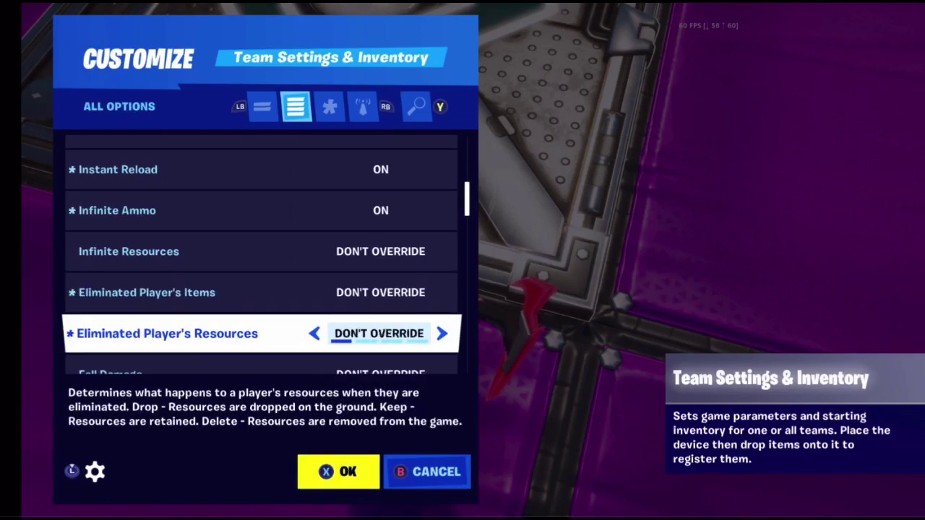
{"action": "key", "text": "Up"}
{"action": "key", "text": "Down"}
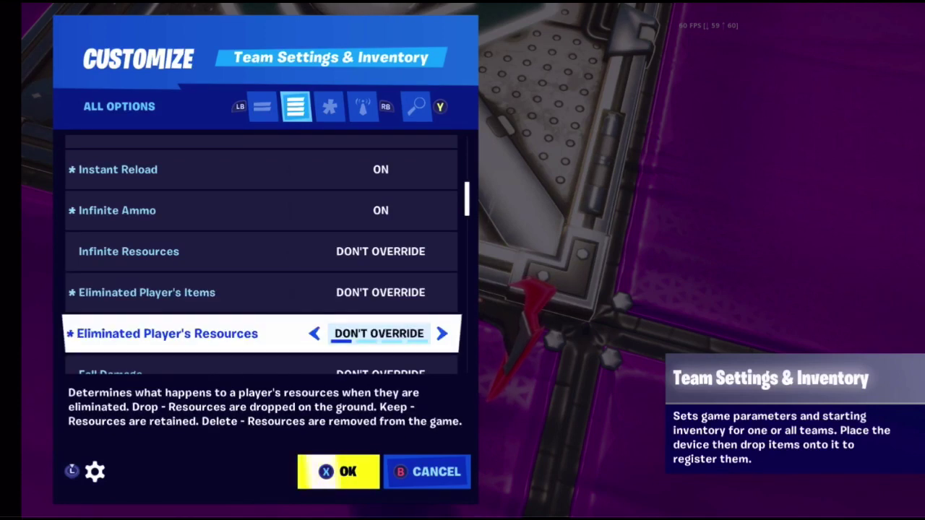
- Leave Fall Damage at Don't Override, set Gravity to Very Low, and close
{"action": "key", "text": "Down"}
{"action": "key", "text": "Right"}
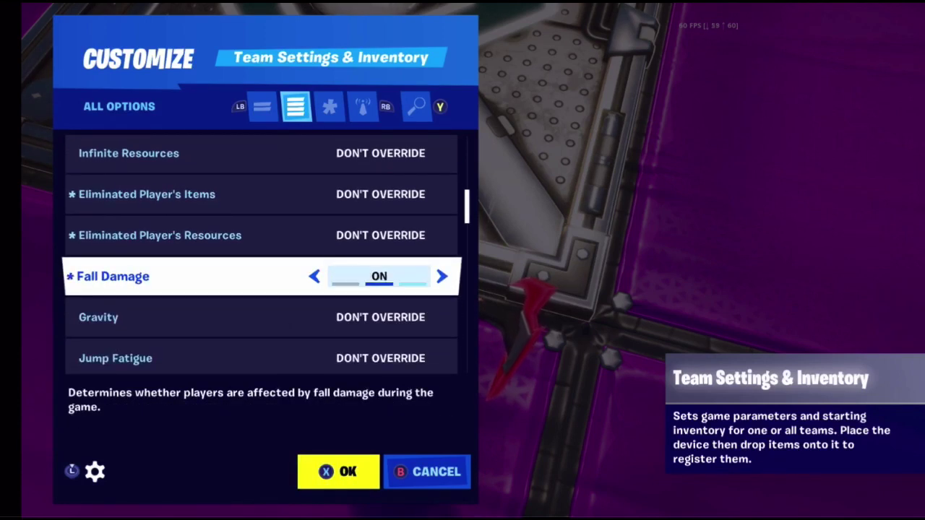
{"action": "key", "text": "Right"}
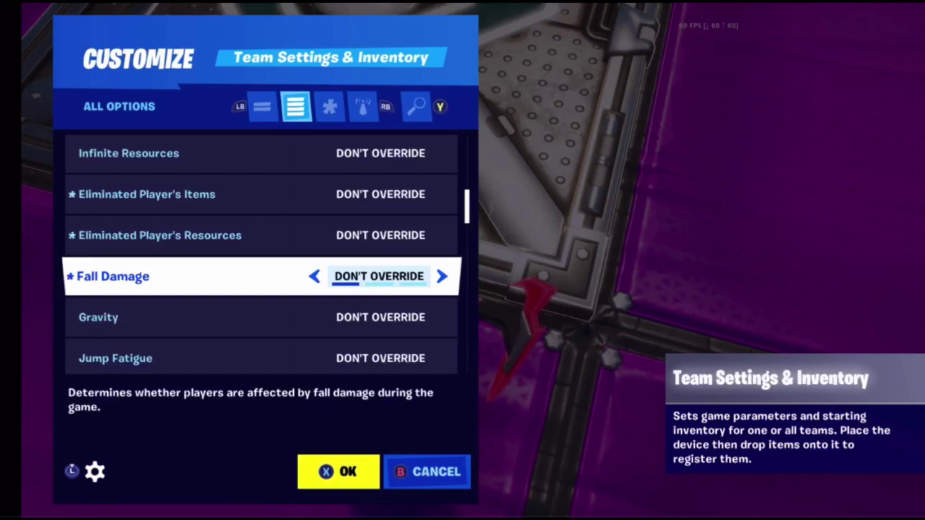
{"action": "key", "text": "Down"}
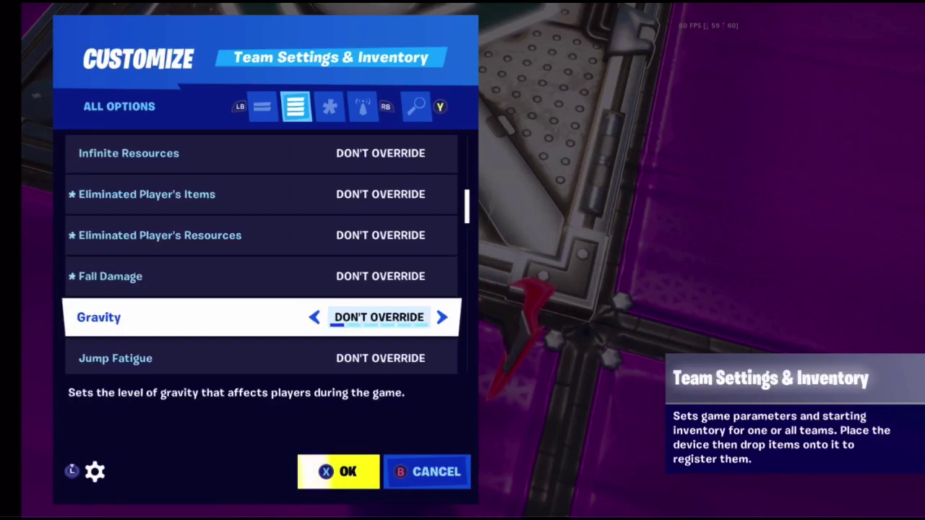
{"action": "key", "text": "Right"}
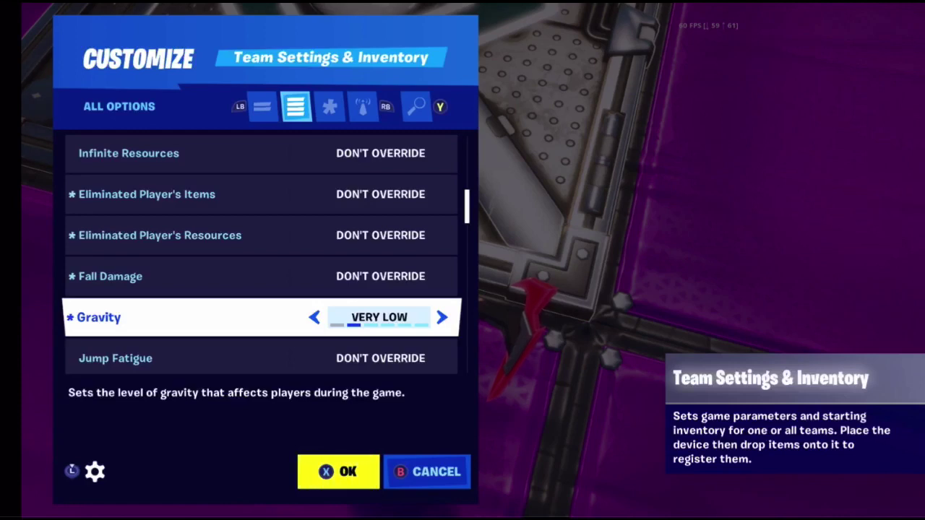
{"action": "key", "text": "Escape"}
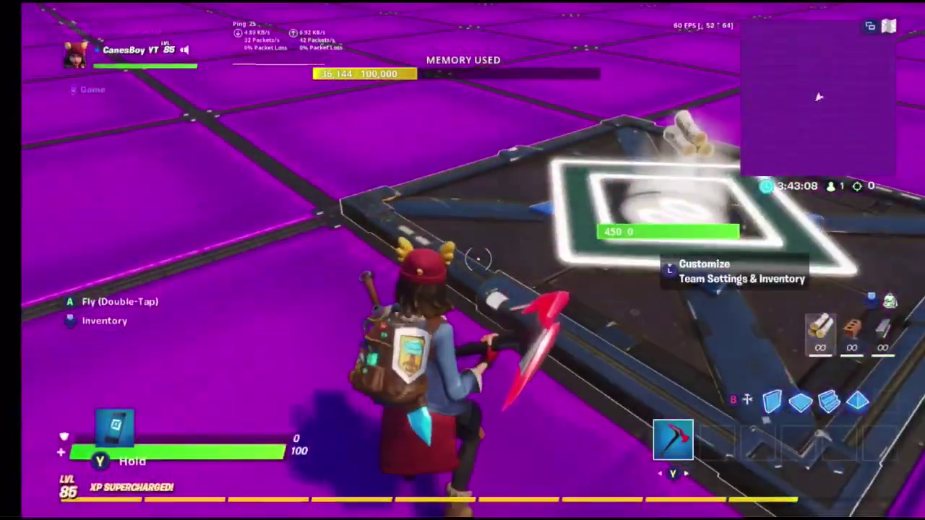
- Reopen the device settings, step Gravity back, and turn Player Flight On
{"action": "key", "text": "e"}
{"action": "key", "text": "Down"}
{"action": "key", "text": "Down"}
{"action": "key", "text": "Down"}
{"action": "key", "text": "Down"}
{"action": "key", "text": "Down"}
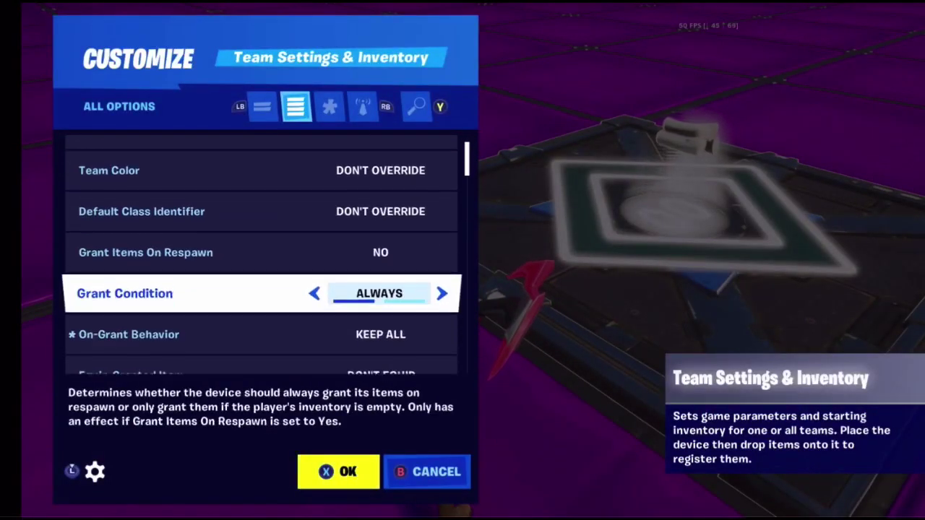
{"action": "key", "text": "Down"}
{"action": "key", "text": "Down"}
{"action": "key", "text": "Down"}
{"action": "key", "text": "Down"}
{"action": "key", "text": "Down"}
{"action": "key", "text": "Down"}
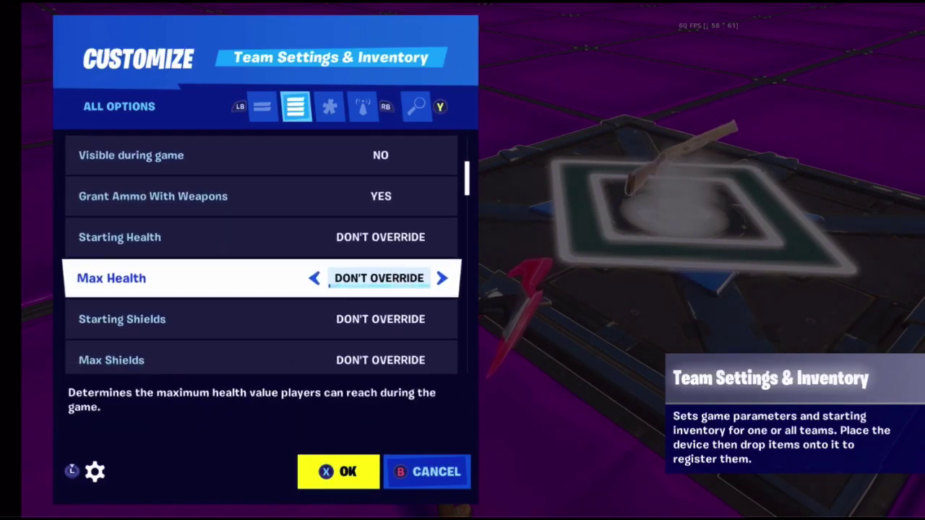
{"action": "key", "text": "Down"}
{"action": "key", "text": "Down"}
{"action": "key", "text": "Down"}
{"action": "key", "text": "Down"}
{"action": "key", "text": "Down"}
{"action": "key", "text": "Down"}
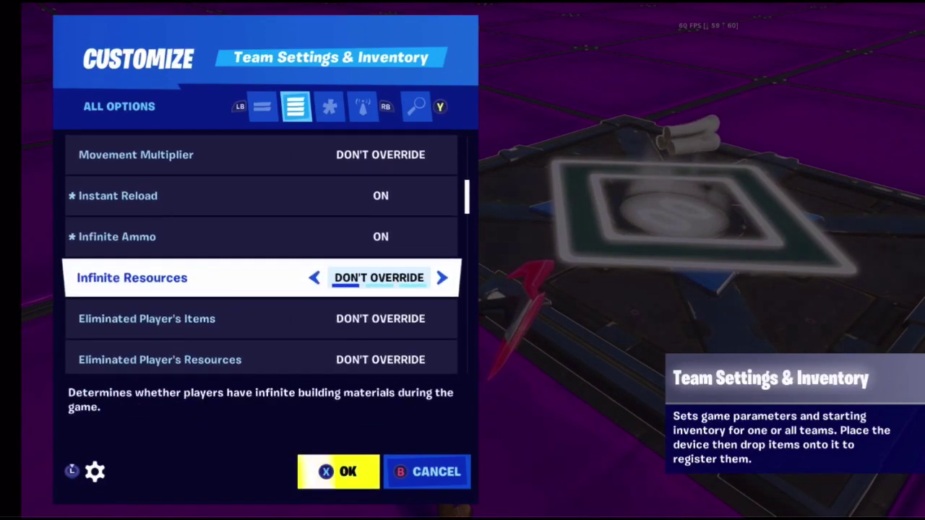
{"action": "key", "text": "Down"}
{"action": "key", "text": "Down"}
{"action": "key", "text": "Down"}
{"action": "key", "text": "Down"}
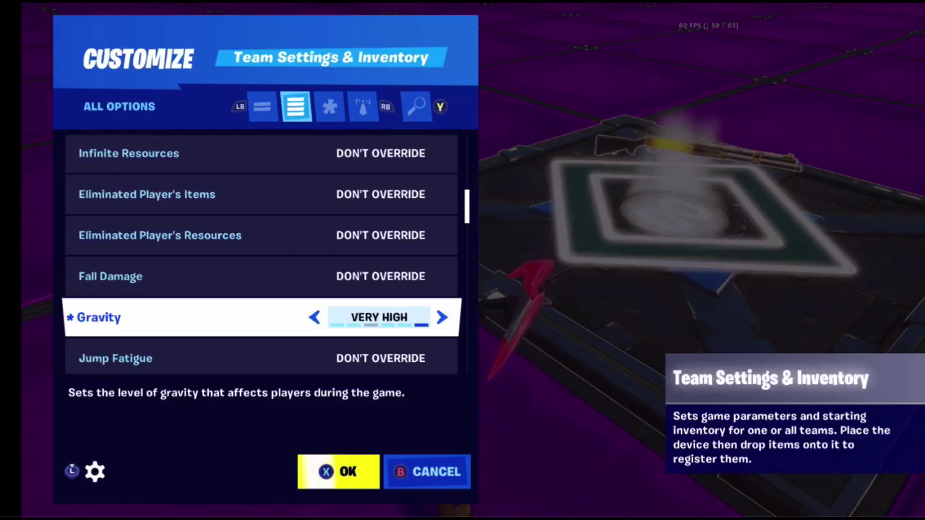
{"action": "key", "text": "Left"}
{"action": "key", "text": "Left"}
{"action": "key", "text": "Left"}
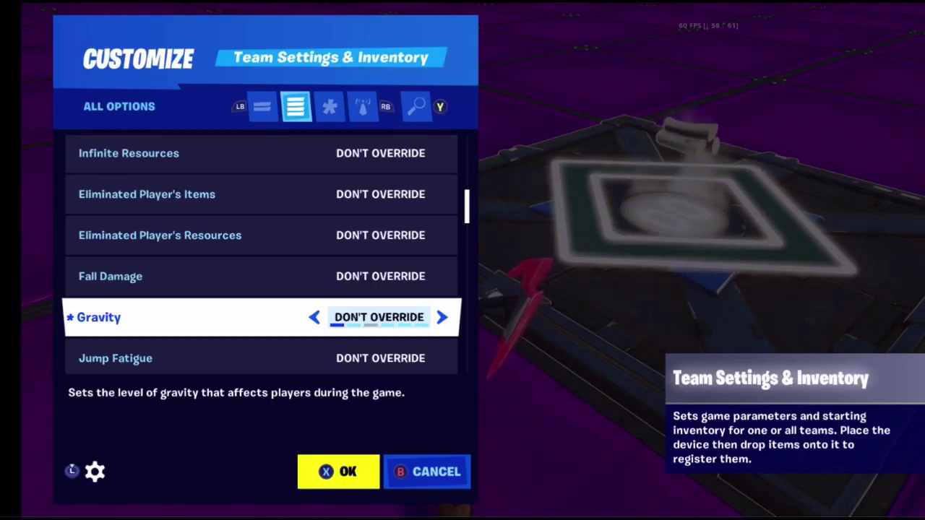
{"action": "key", "text": "Down"}
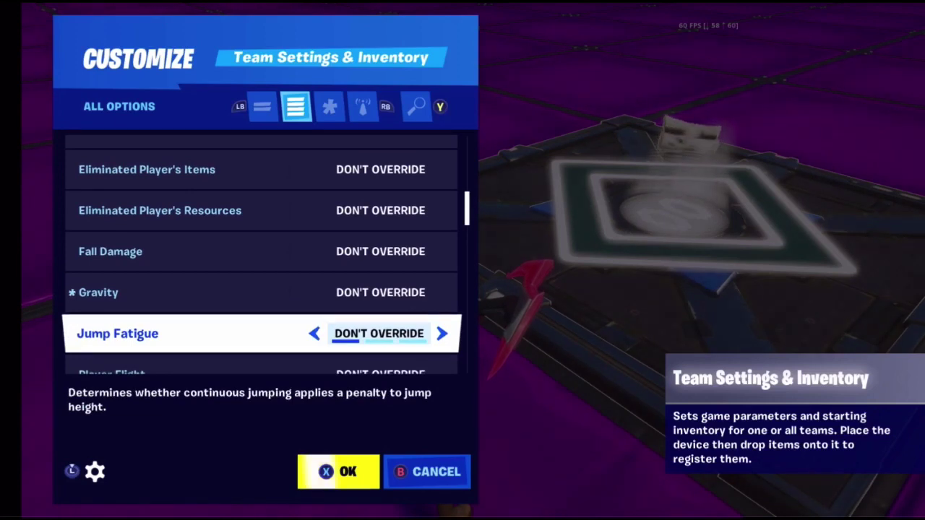
{"action": "key", "text": "Down"}
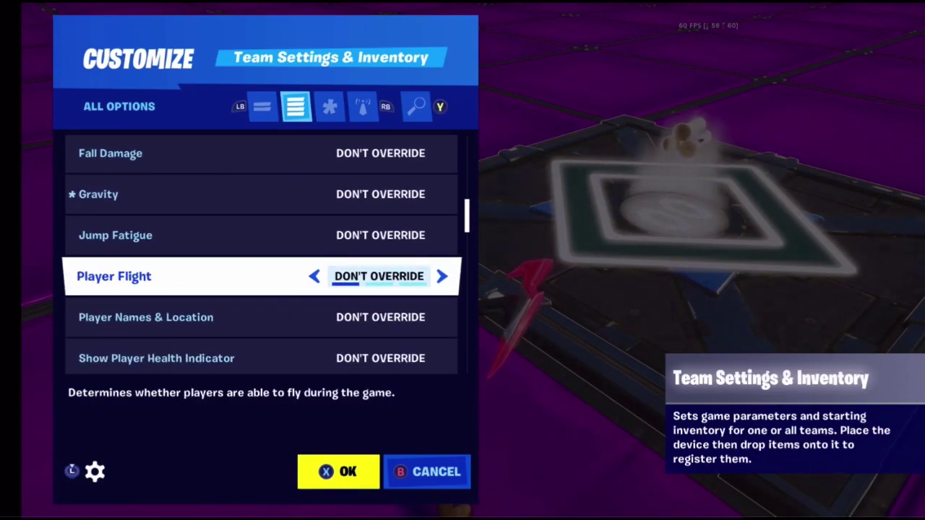
{"action": "key", "text": "Right"}
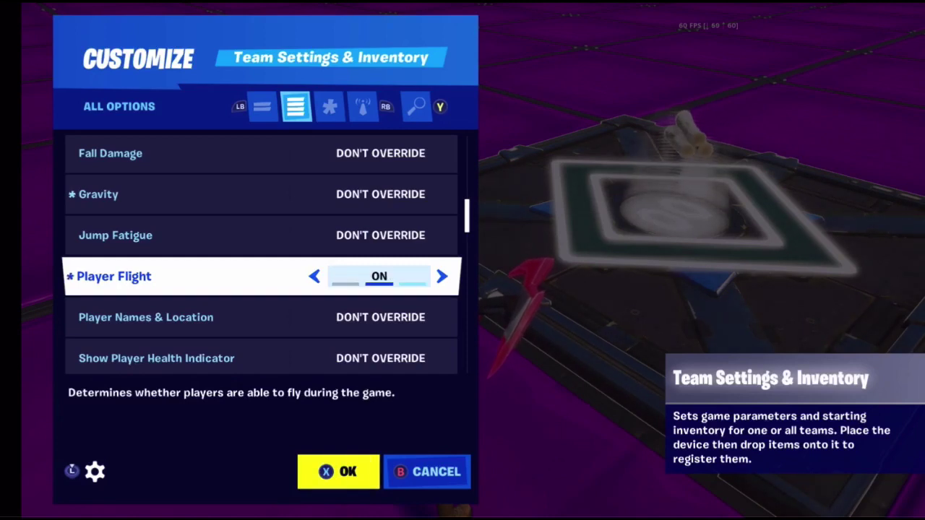
- Cycle Player Names & Location through Team Only, Always Show, Always Hide, then back to Don't Override
{"action": "key", "text": "Down"}
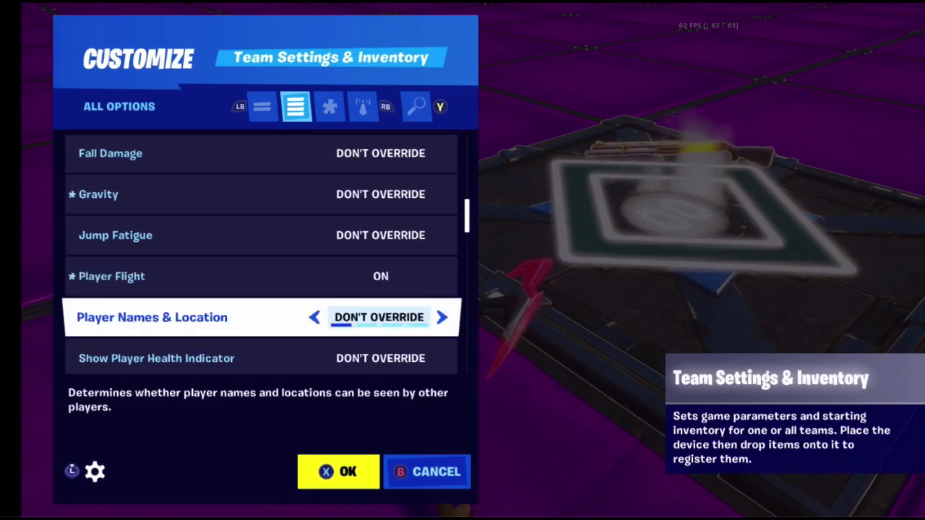
{"action": "key", "text": "Right"}
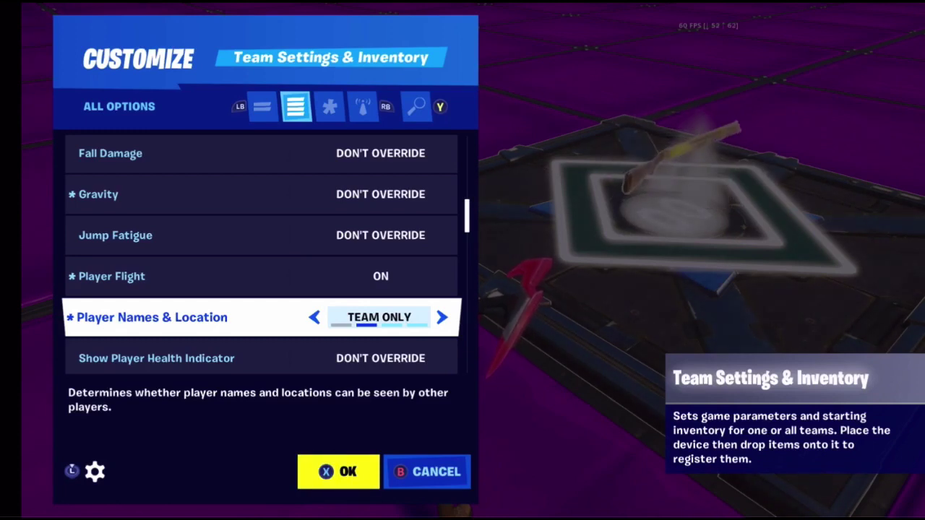
{"action": "key", "text": "Right"}
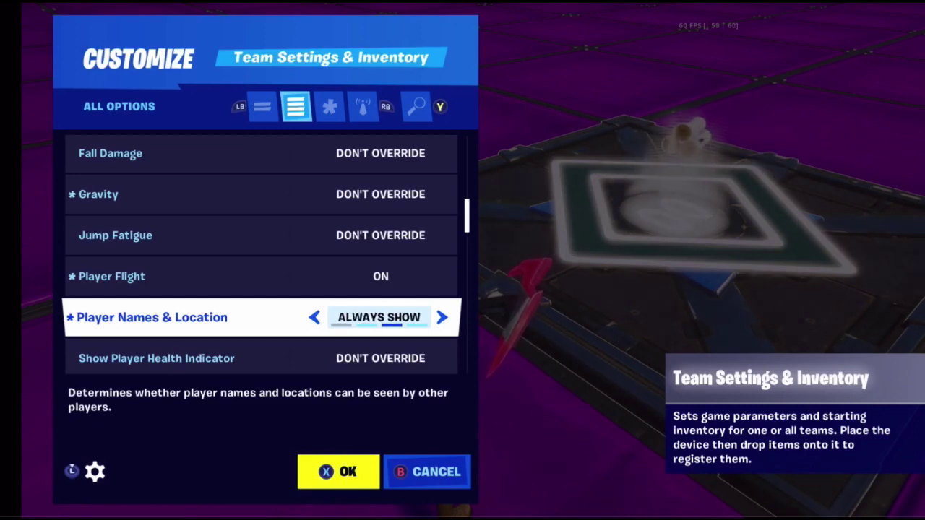
{"action": "key", "text": "Right"}
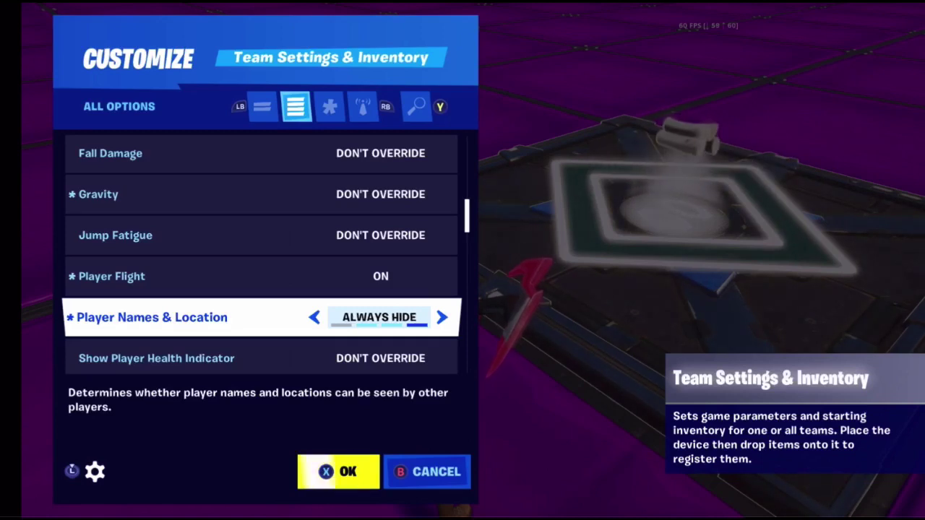
{"action": "key", "text": "Left"}
{"action": "key", "text": "Left"}
{"action": "key", "text": "Down"}
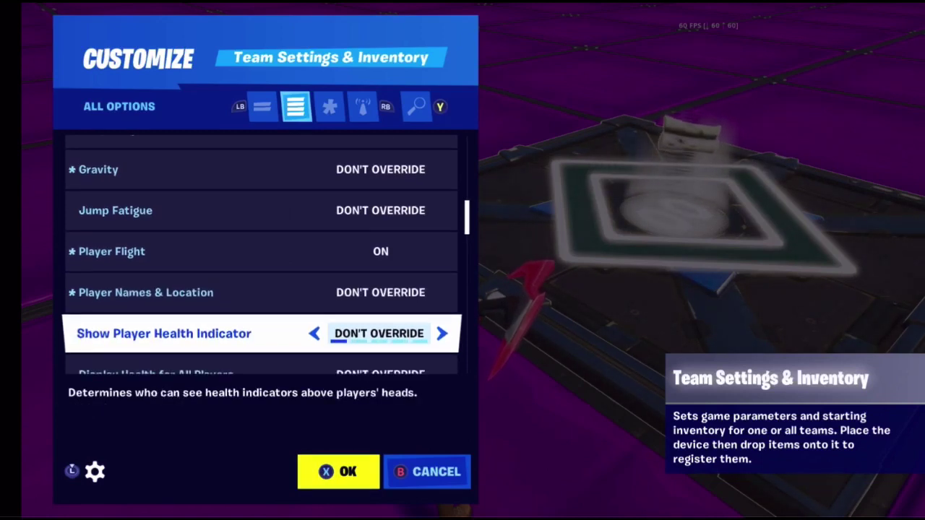
{"action": "key", "text": "Right"}
{"action": "key", "text": "Right"}
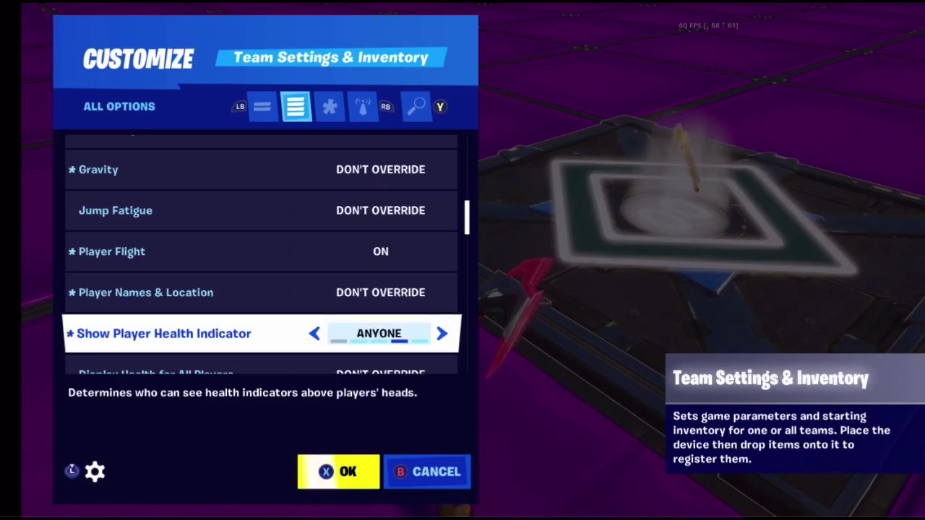
{"action": "key", "text": "Right"}
{"action": "key", "text": "Left"}
{"action": "key", "text": "Left"}
{"action": "key", "text": "Left"}
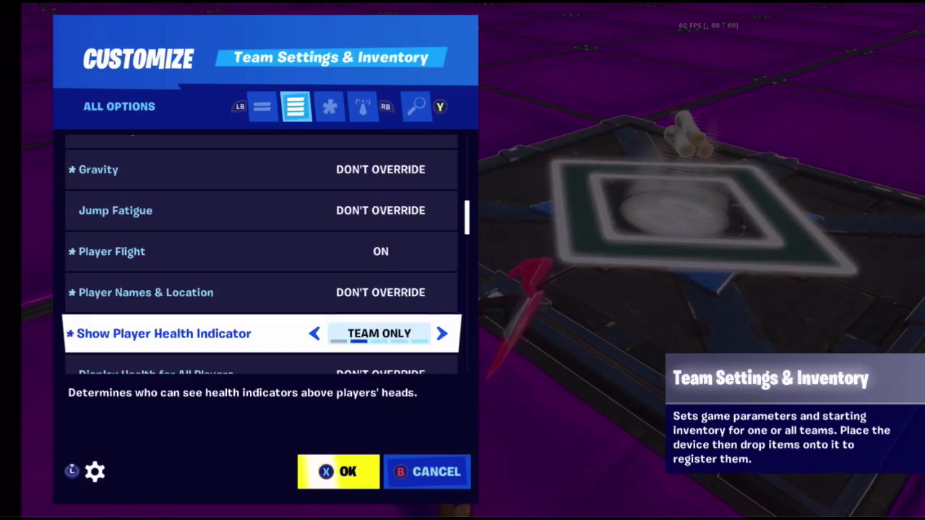
{"action": "key", "text": "Right"}
{"action": "key", "text": "Right"}
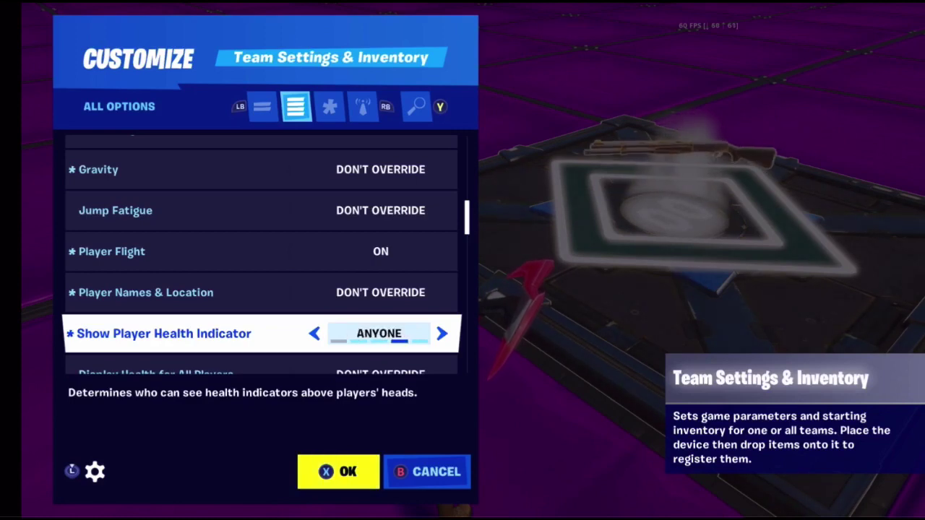
{"action": "key", "text": "Right"}
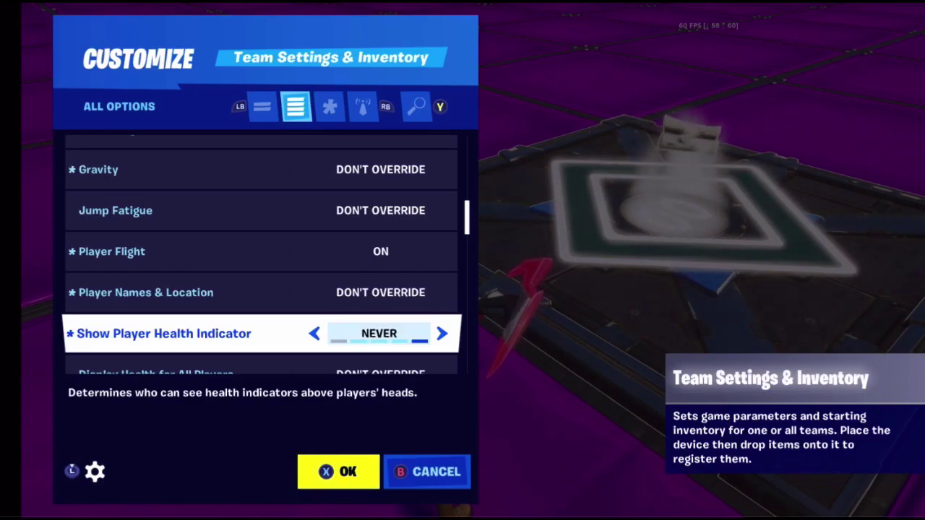
{"action": "key", "text": "Right"}
{"action": "key", "text": "Down"}
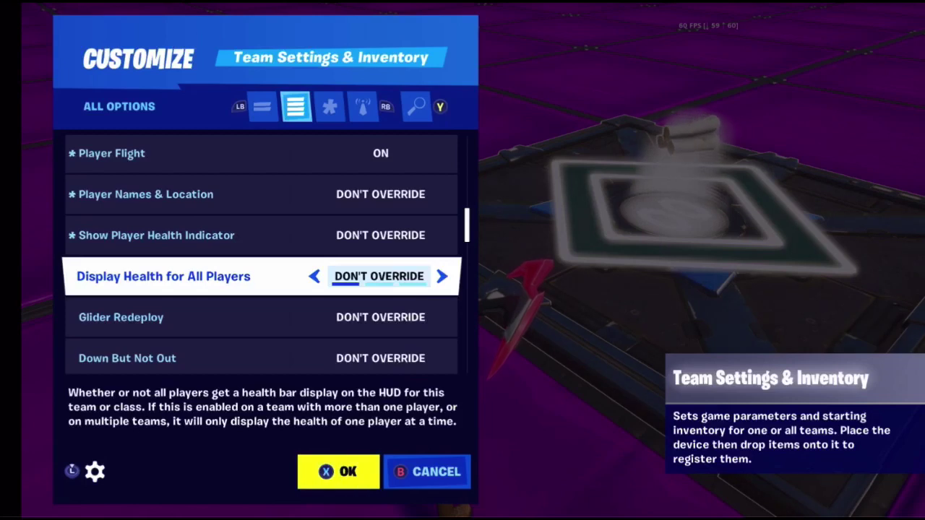
{"action": "key", "text": "Right"}
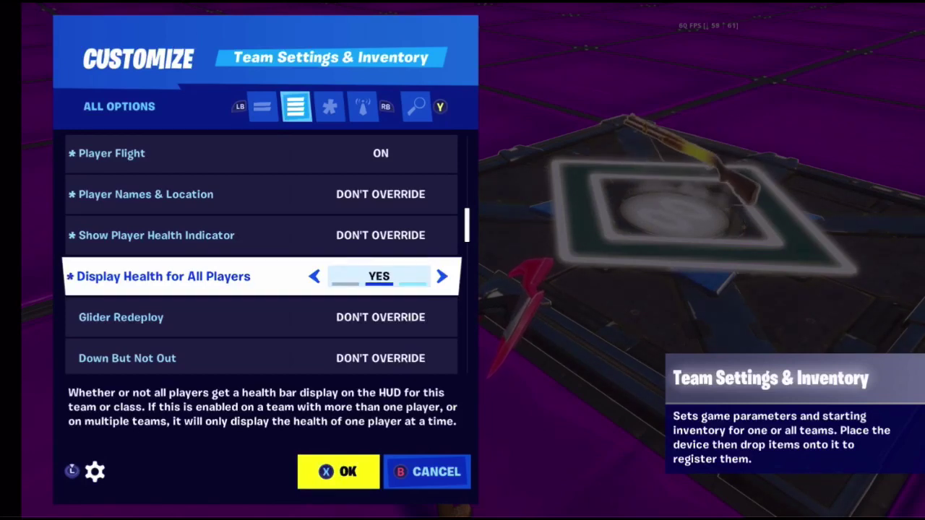
{"action": "key", "text": "Left"}
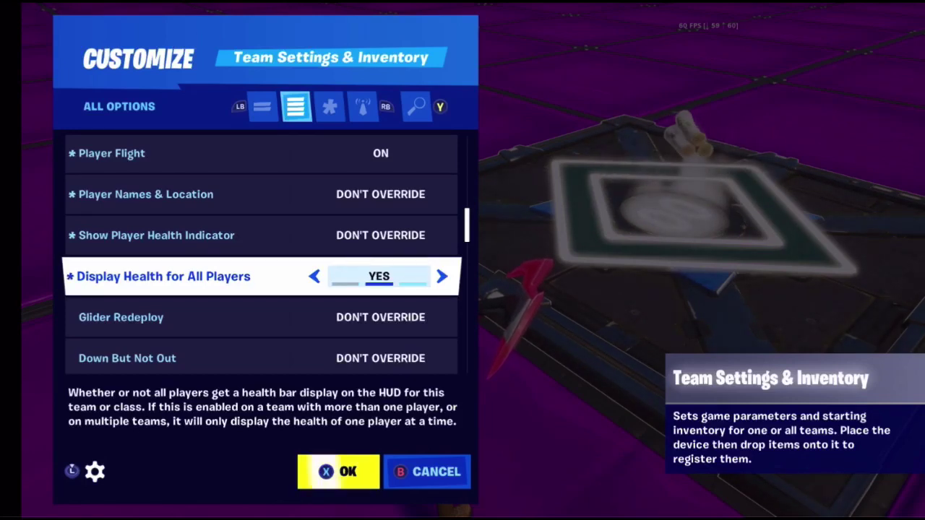
{"action": "key", "text": "Left"}
{"action": "key", "text": "Down"}
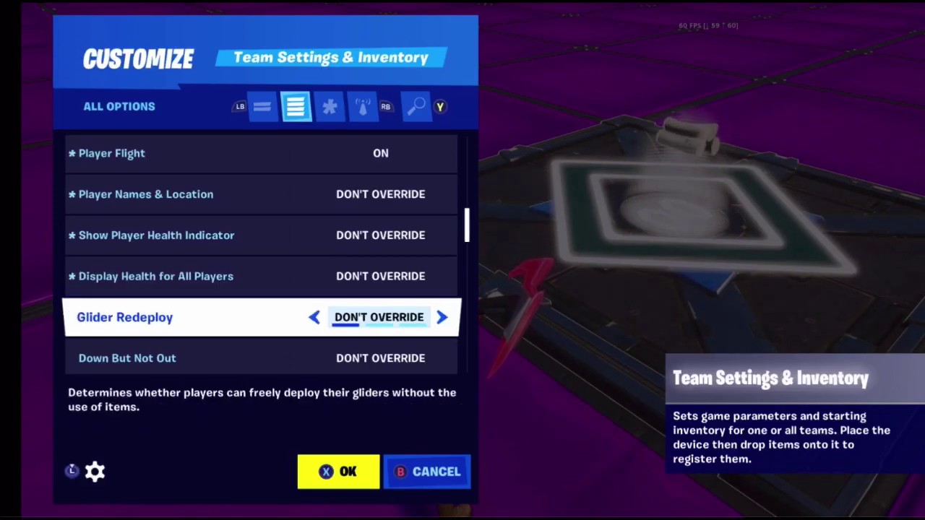
{"action": "key", "text": "Right"}
{"action": "key", "text": "Right"}
{"action": "key", "text": "Right"}
{"action": "key", "text": "Down"}
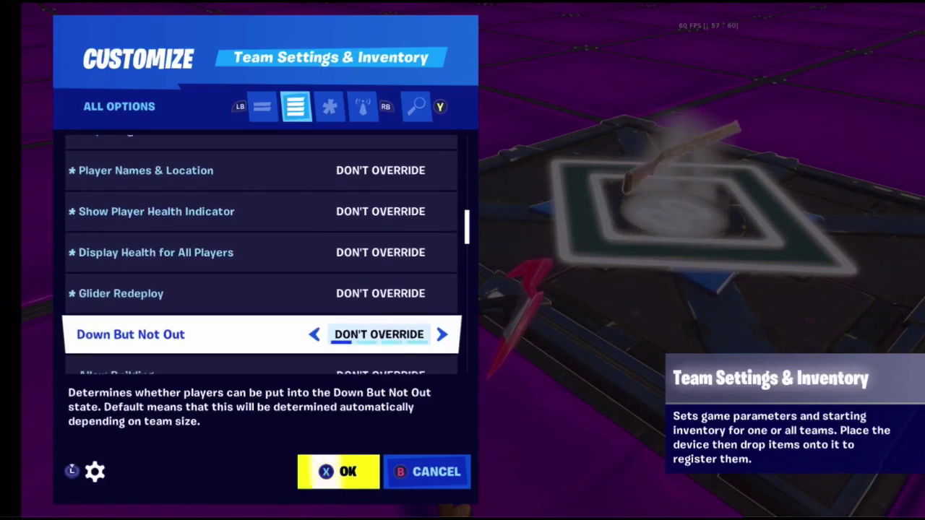
{"action": "key", "text": "Up"}
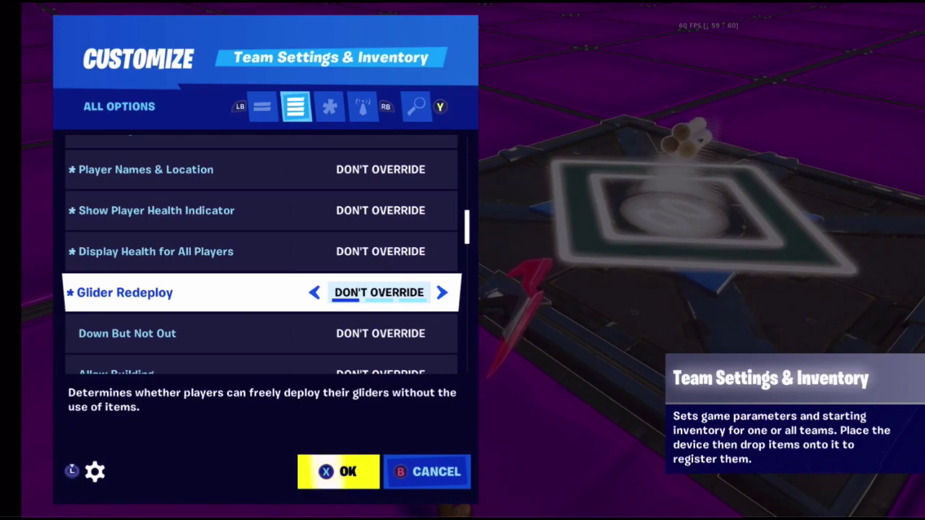
{"action": "key", "text": "Down"}
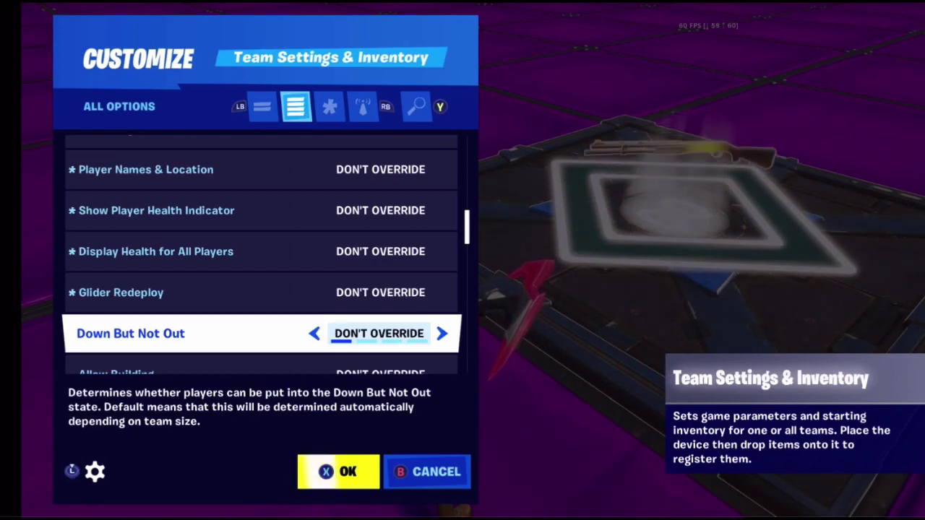
{"action": "key", "text": "Right"}
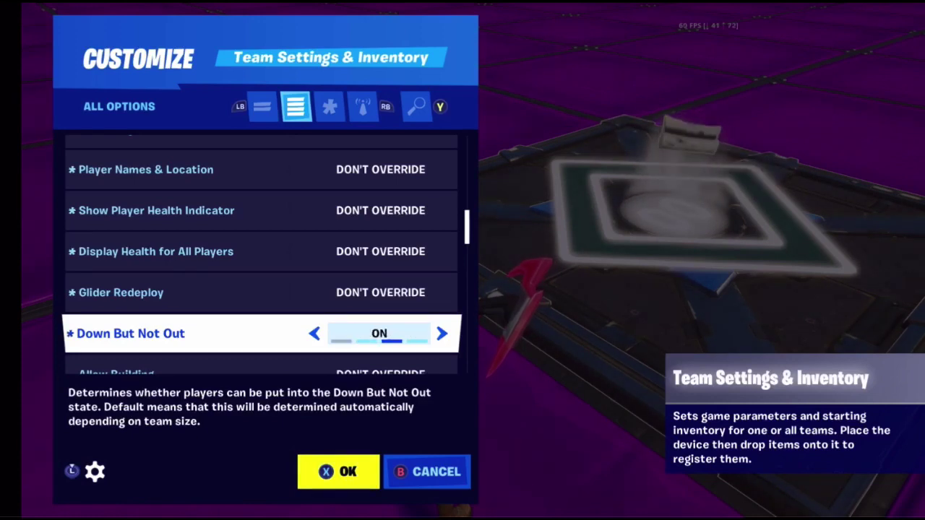
{"action": "key", "text": "Right"}
{"action": "key", "text": "Down"}
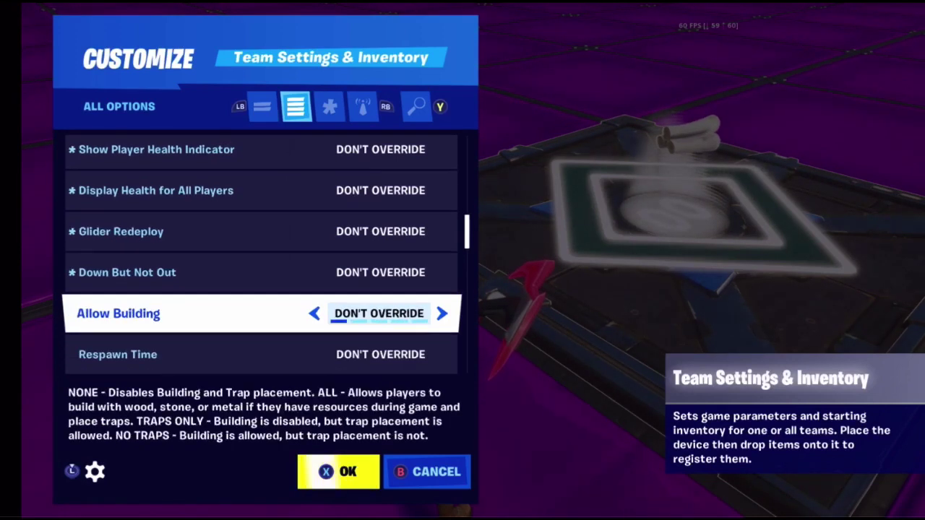
{"action": "key", "text": "Right"}
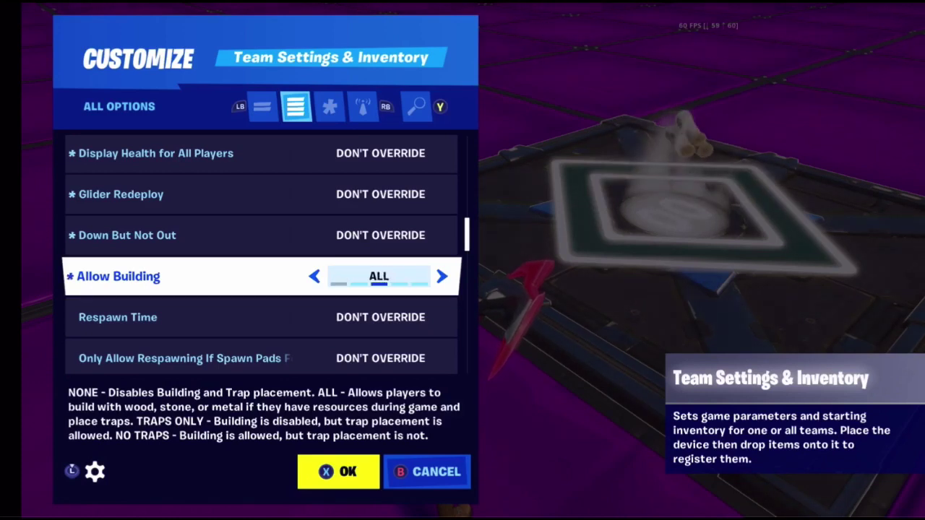
{"action": "key", "text": "Right"}
{"action": "key", "text": "Right"}
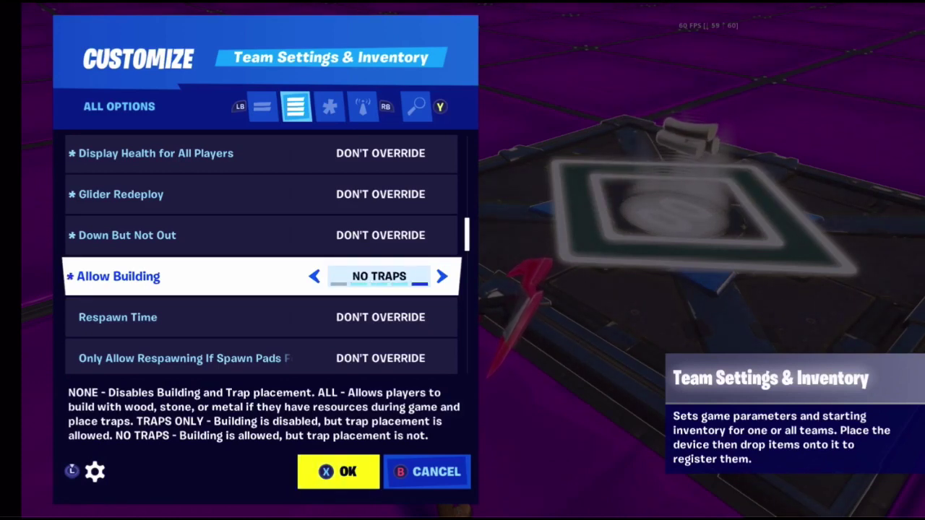
{"action": "key", "text": "Right"}
{"action": "key", "text": "Left"}
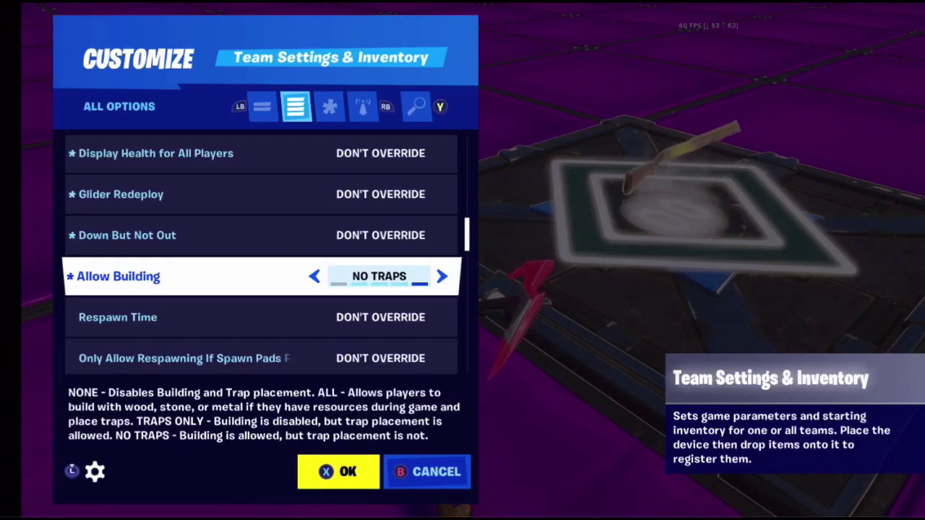
{"action": "key", "text": "Right"}
{"action": "key", "text": "Down"}
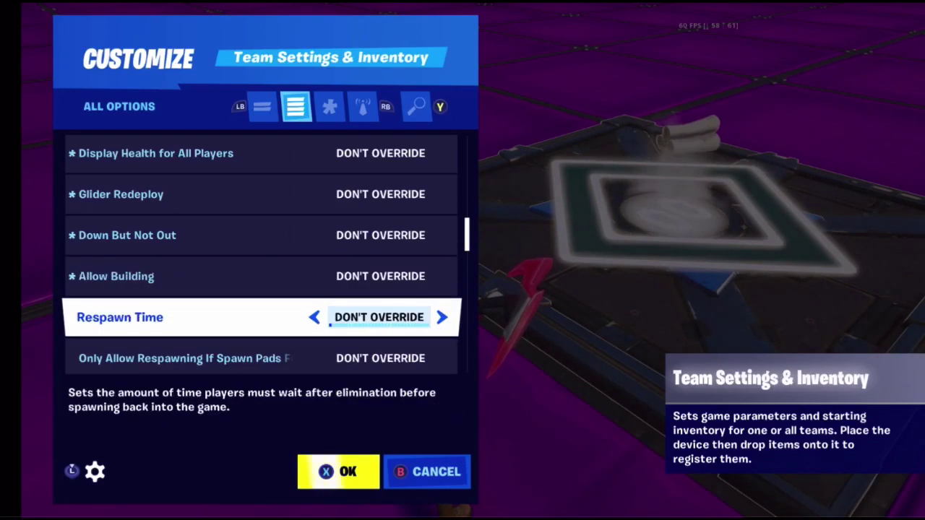
{"action": "key", "text": "Right"}
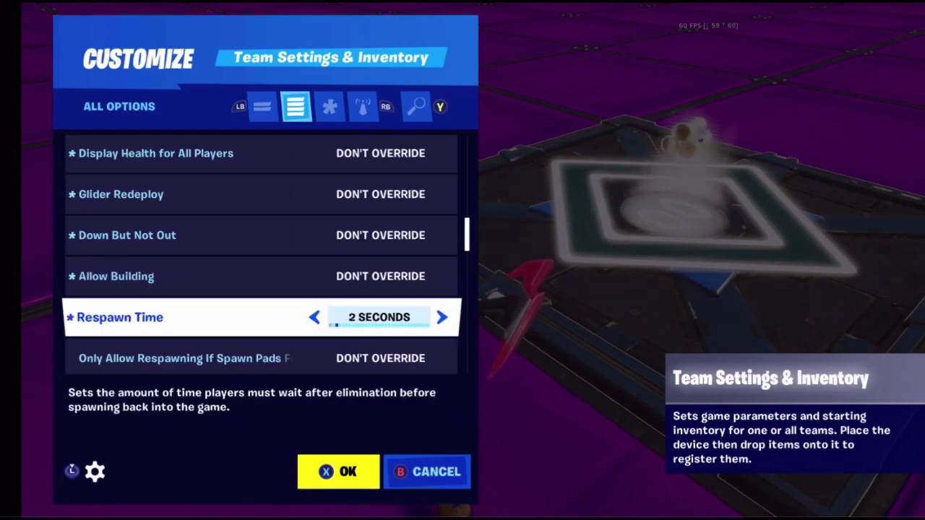
{"action": "key", "text": "Right"}
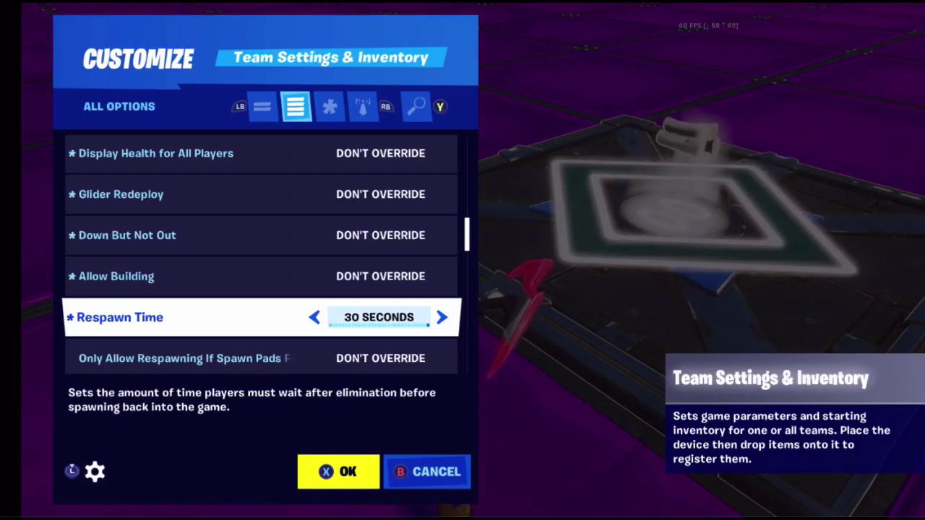
{"action": "key", "text": "Down"}
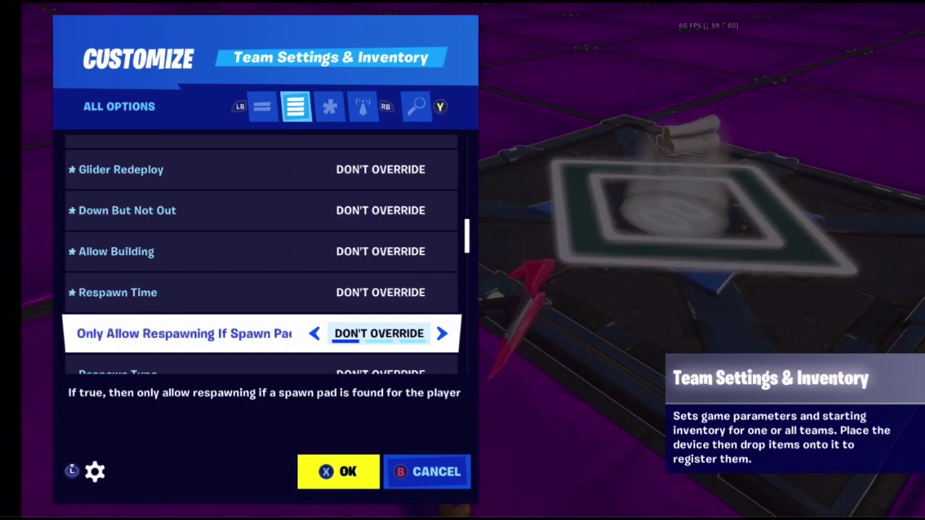
- Leave spawn-pad-only respawning at Don't Override and set Respawn Type to Wave
{"action": "key", "text": "Left"}
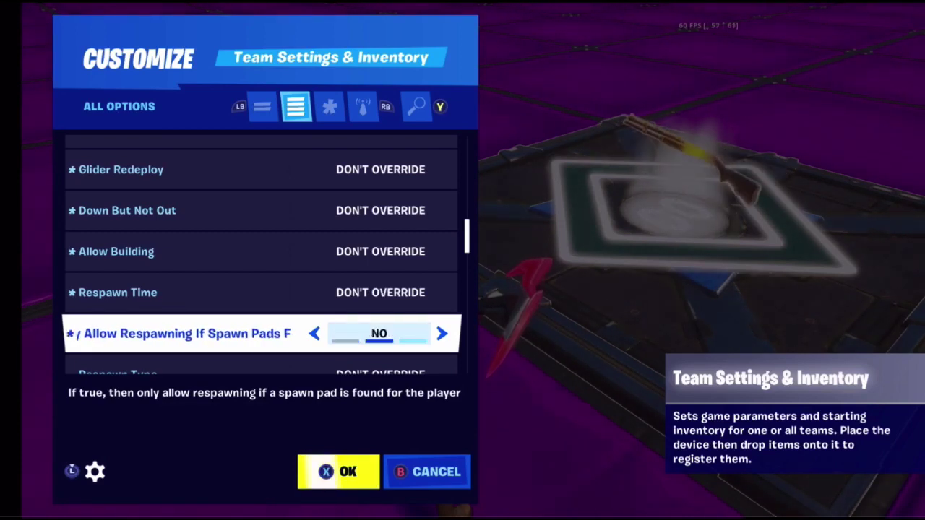
{"action": "key", "text": "Right"}
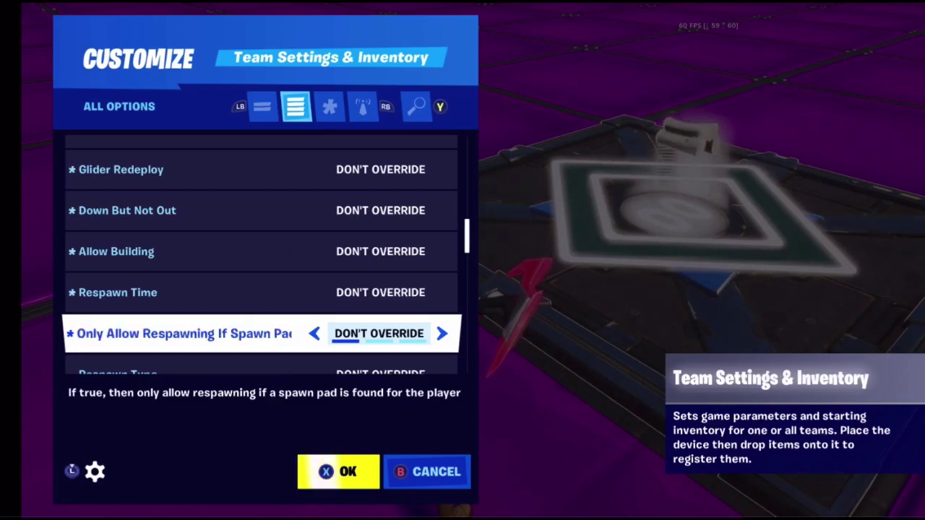
{"action": "key", "text": "Down"}
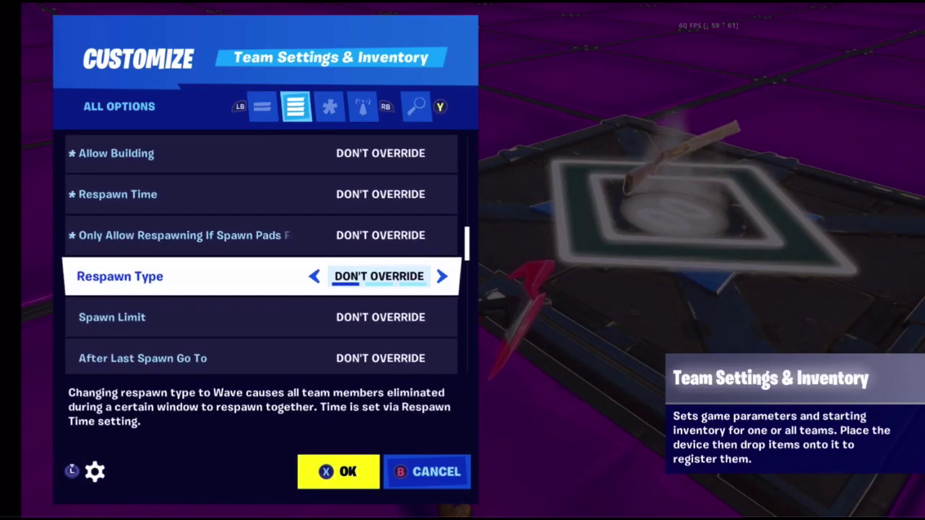
{"action": "key", "text": "Right"}
{"action": "key", "text": "Right"}
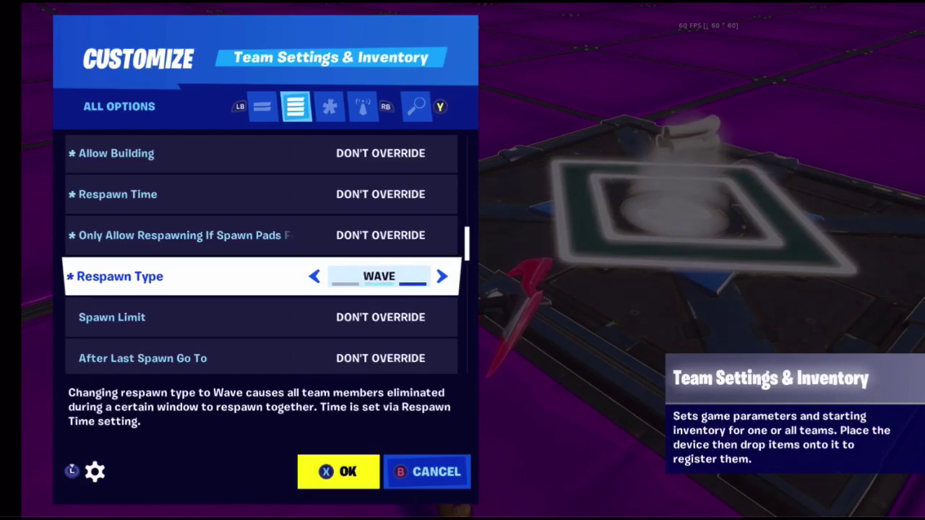
{"action": "key", "text": "Left"}
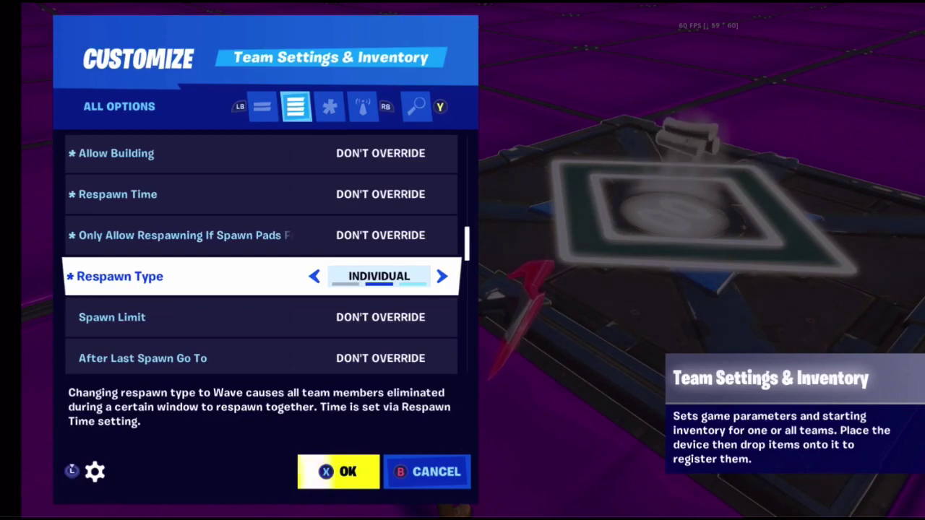
{"action": "key", "text": "Right"}
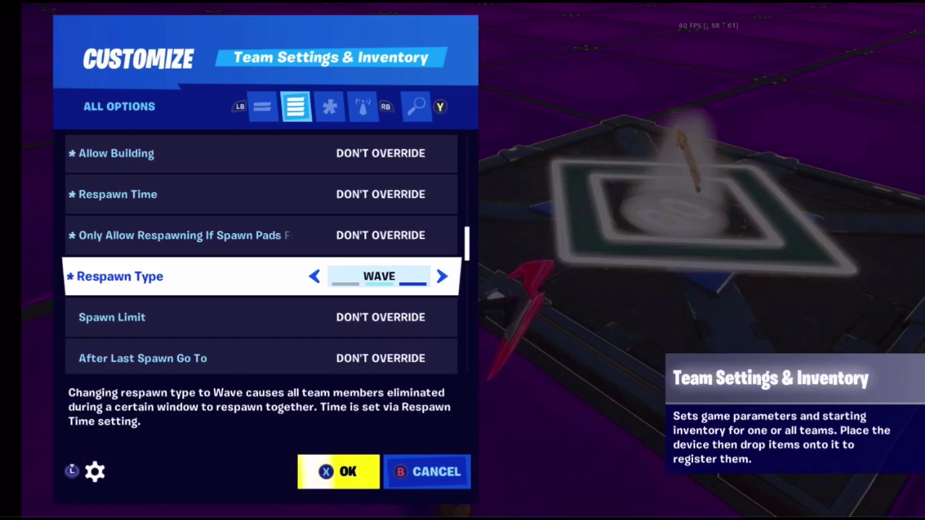
- Try spawn limit and after-last-spawn destination values, returning both to Don't Override
{"action": "key", "text": "Down"}
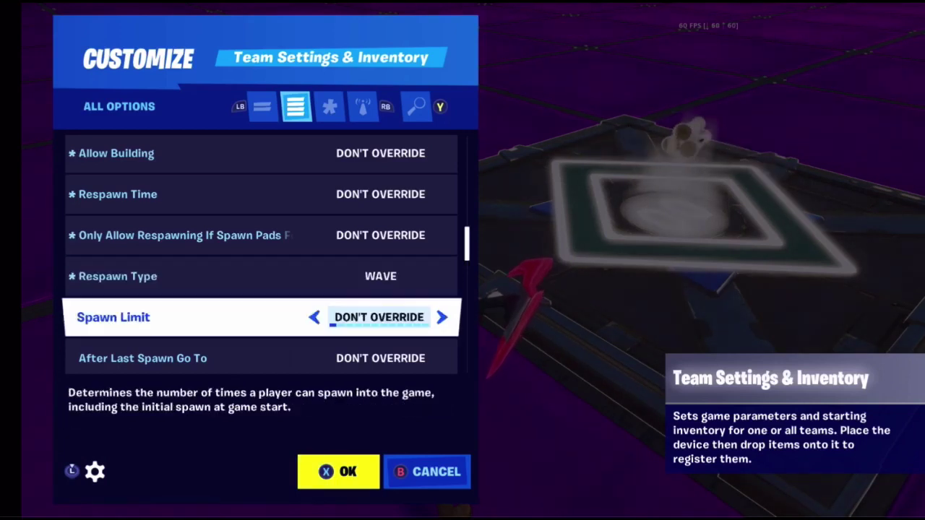
{"action": "key", "text": "Right"}
{"action": "key", "text": "Right"}
{"action": "key", "text": "Down"}
{"action": "key", "text": "Up"}
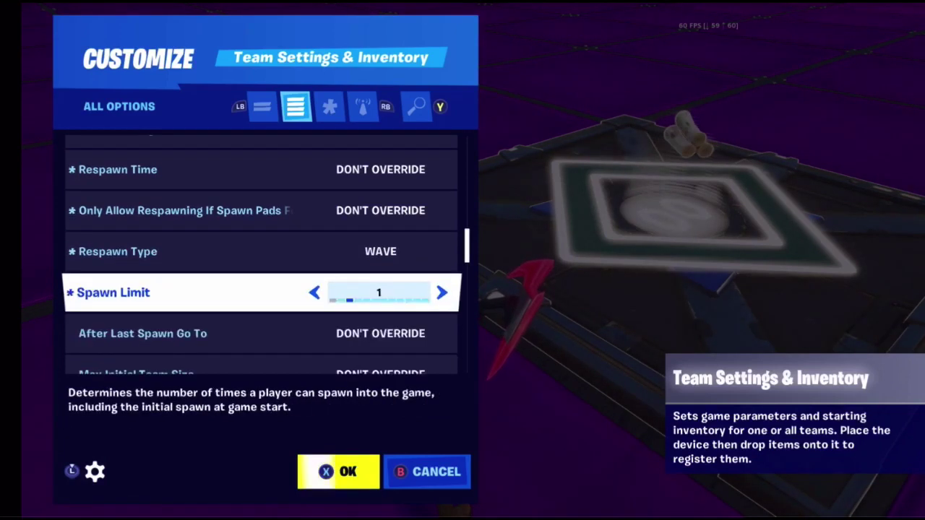
{"action": "key", "text": "Left"}
{"action": "key", "text": "Left"}
{"action": "key", "text": "Down"}
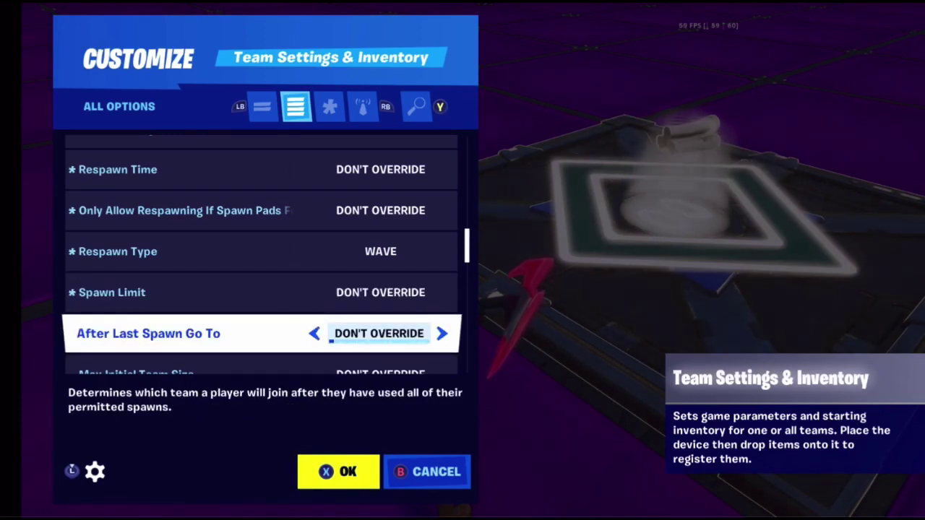
{"action": "key", "text": "Right"}
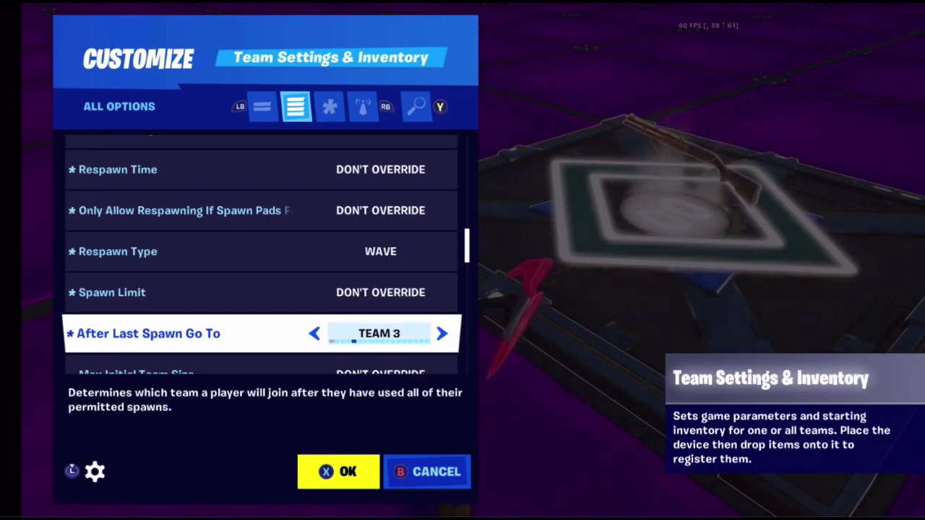
{"action": "key", "text": "Left"}
{"action": "key", "text": "Left"}
- Raise Max Initial Team Size to 16, leaving the initial team size ratio at Don't Override
{"action": "key", "text": "Down"}
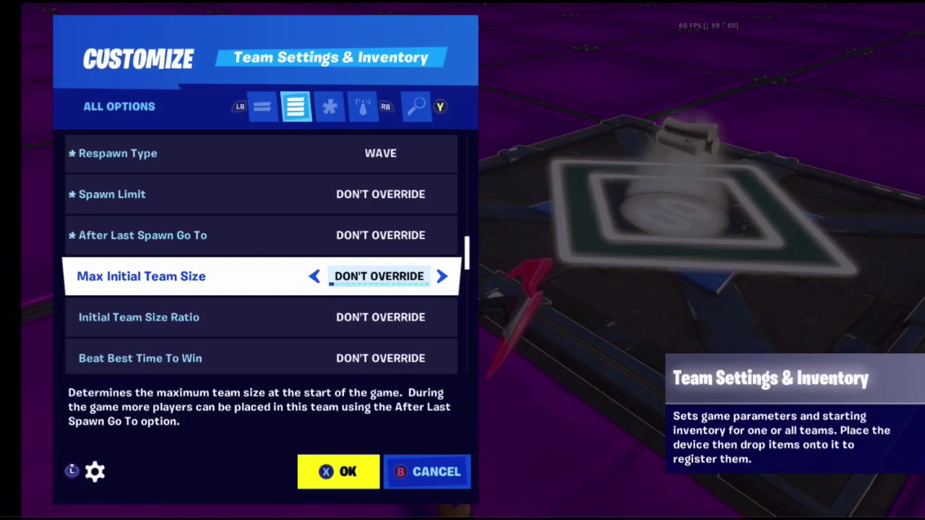
{"action": "key", "text": "Right"}
{"action": "key", "text": "Right"}
{"action": "key", "text": "Right"}
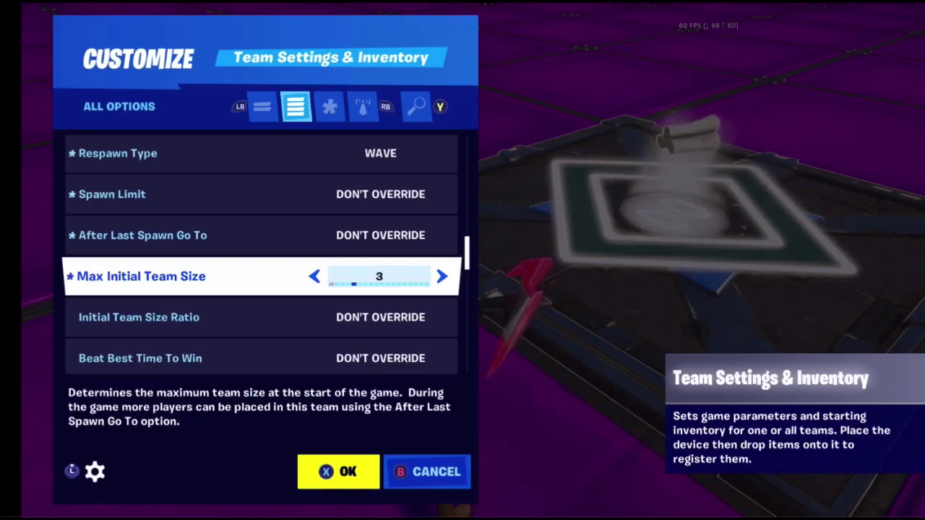
{"action": "key", "text": "Down"}
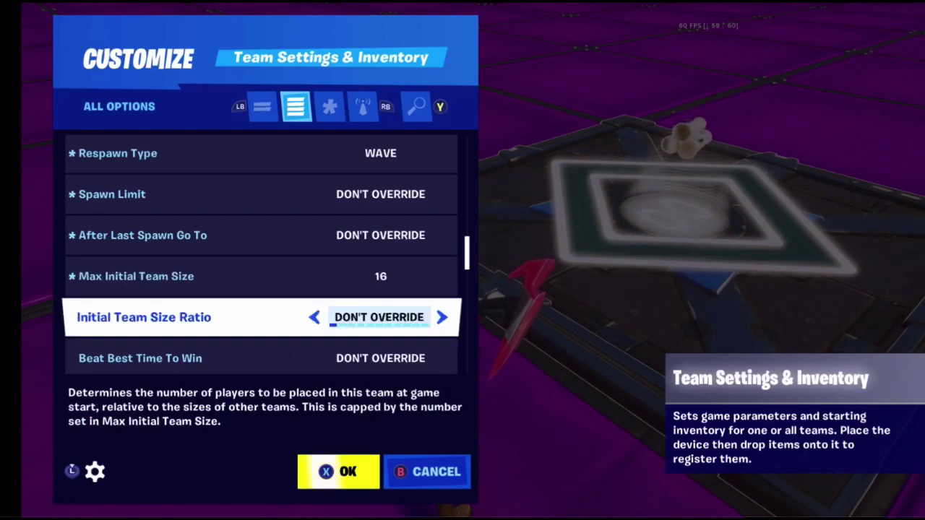
{"action": "key", "text": "Right"}
{"action": "key", "text": "Right"}
{"action": "key", "text": "Right"}
{"action": "key", "text": "Right"}
{"action": "key", "text": "Left"}
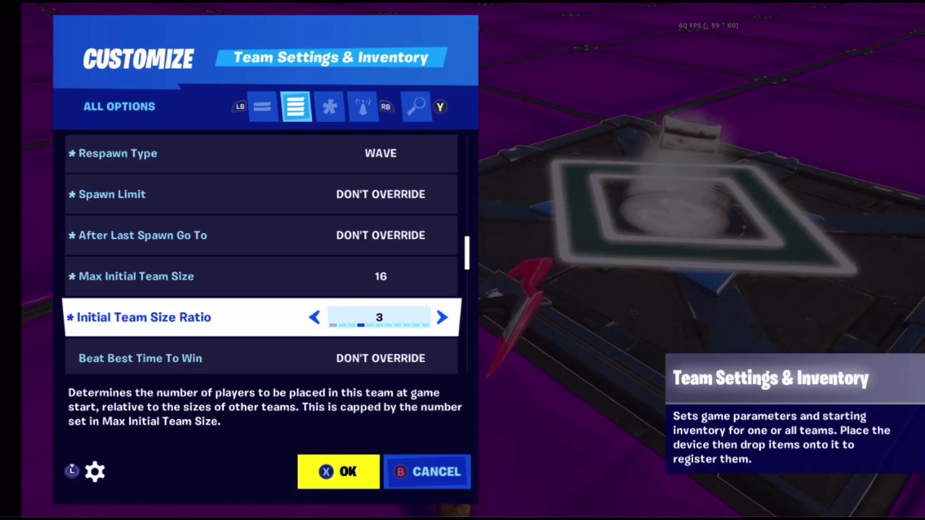
{"action": "key", "text": "Right"}
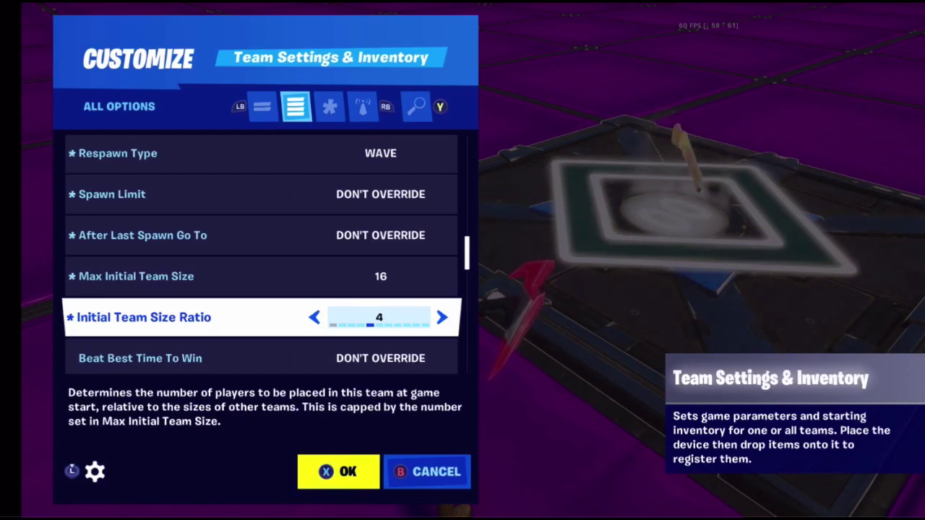
{"action": "key", "text": "Left"}
{"action": "key", "text": "Down"}
{"action": "key", "text": "Up"}
{"action": "key", "text": "Left"}
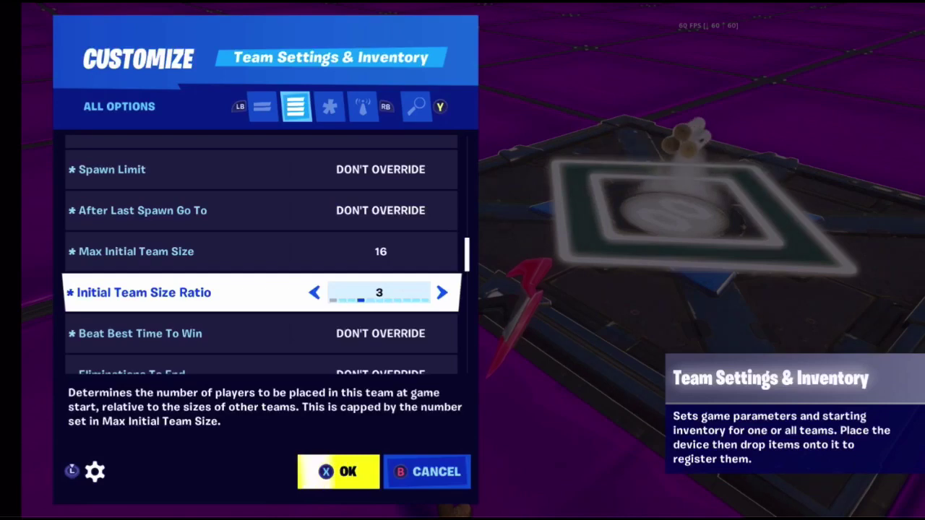
{"action": "key", "text": "Left"}
- Try Beat Best Time To Win, then return it to Don't Override
{"action": "key", "text": "Down"}
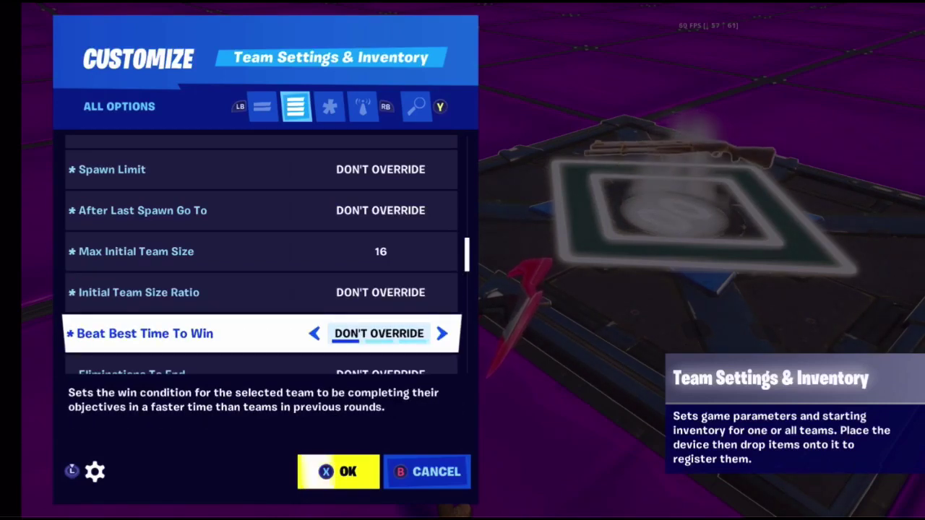
{"action": "key", "text": "Right"}
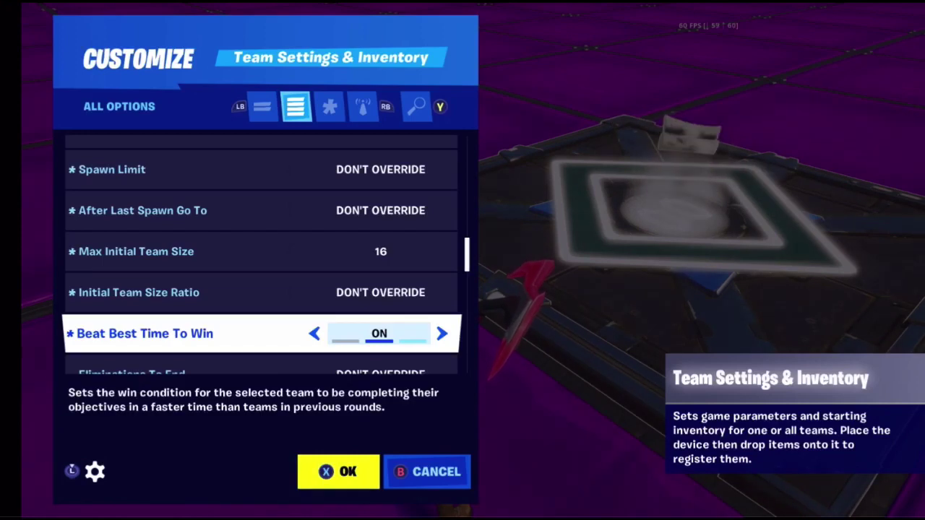
{"action": "key", "text": "Left"}
- Set Eliminations To End to 3, leaving Creature Eliminations To End unchanged
{"action": "key", "text": "Down"}
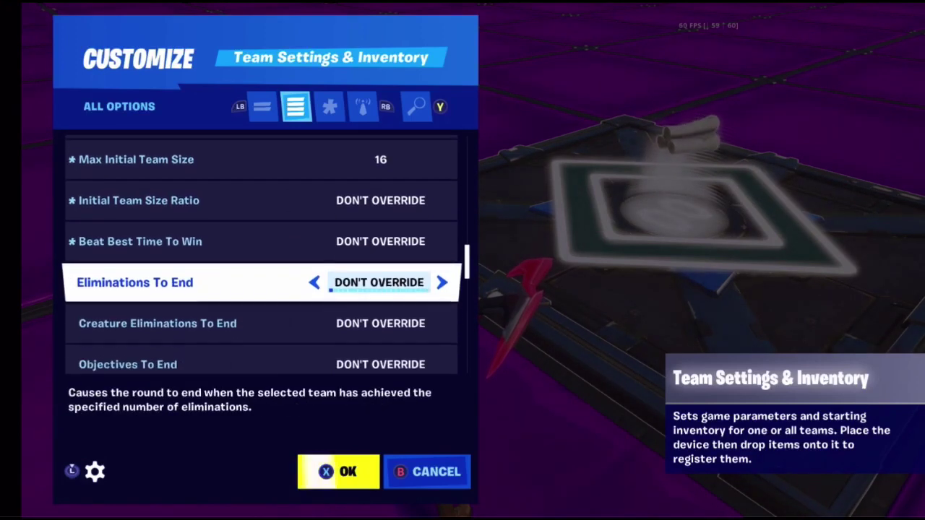
{"action": "key", "text": "Right"}
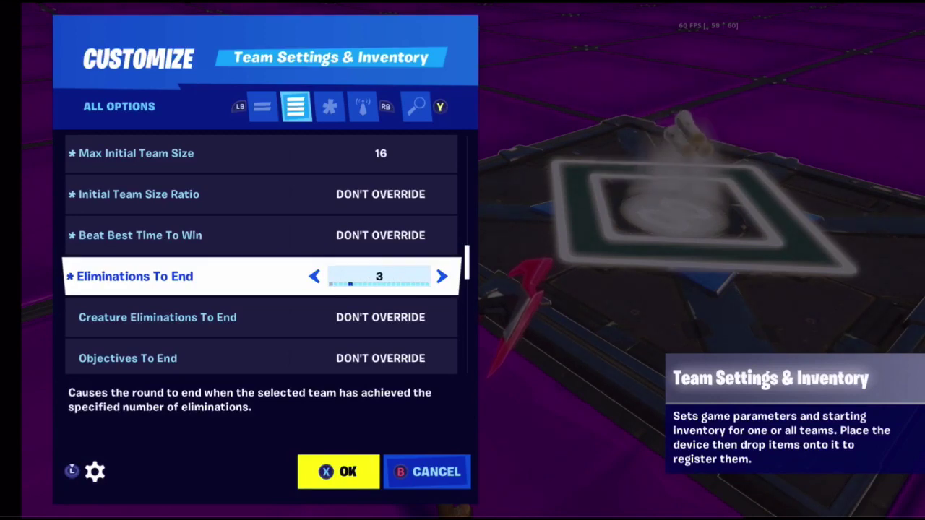
{"action": "key", "text": "Down"}
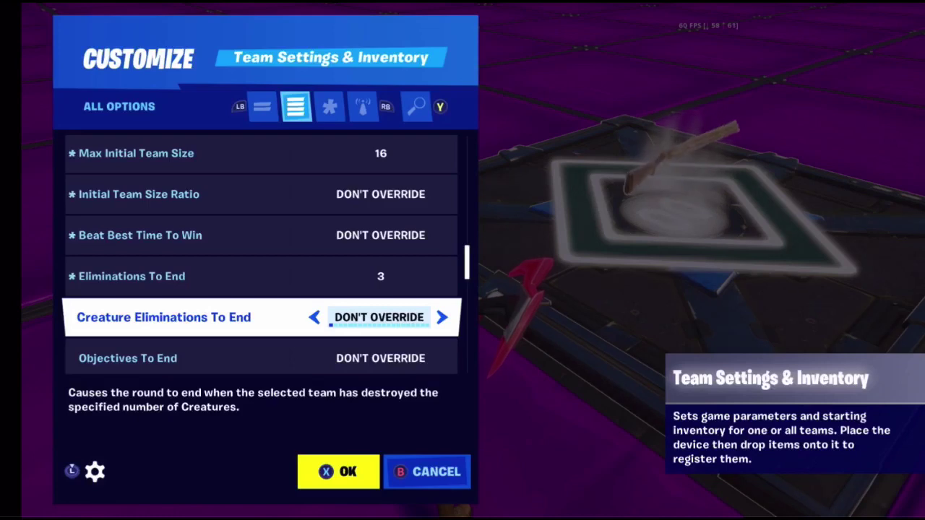
{"action": "key", "text": "Up"}
{"action": "key", "text": "Down"}
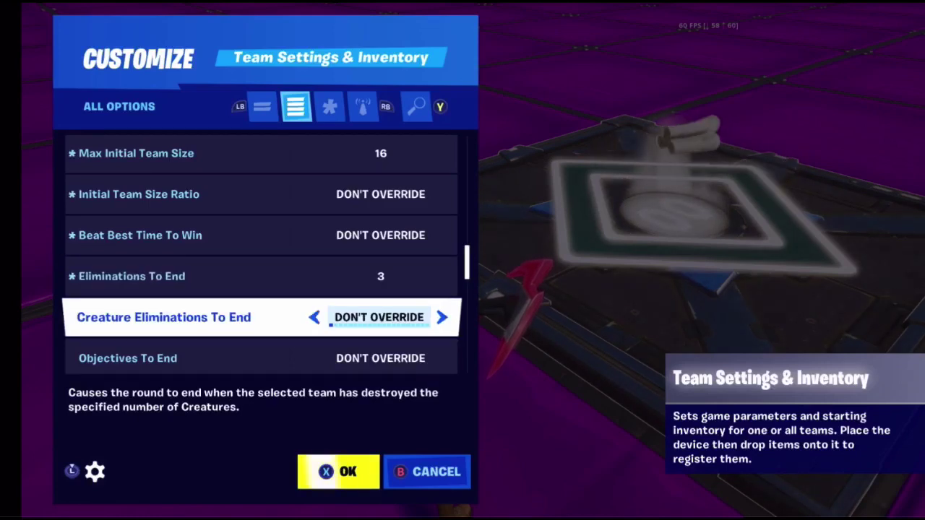
- Try Objectives To End values, then return it to Don't Override
{"action": "key", "text": "Down"}
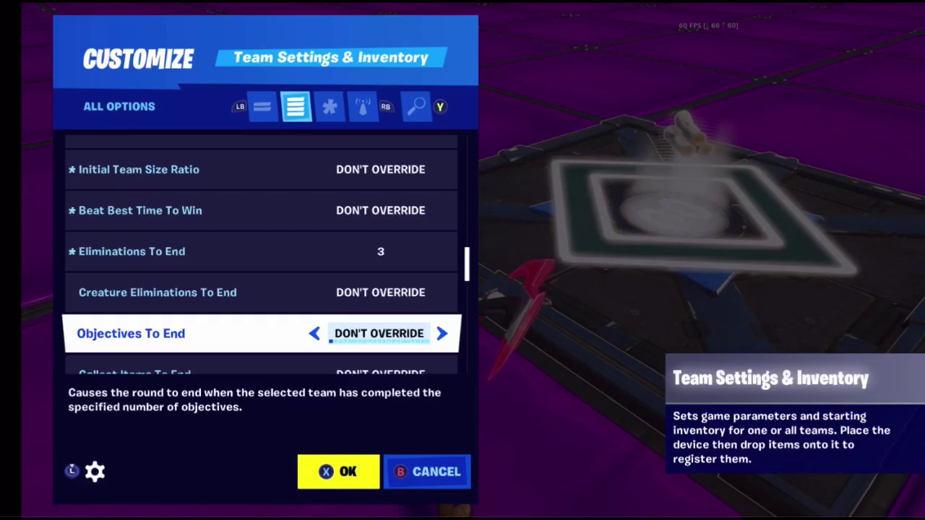
{"action": "key", "text": "Right"}
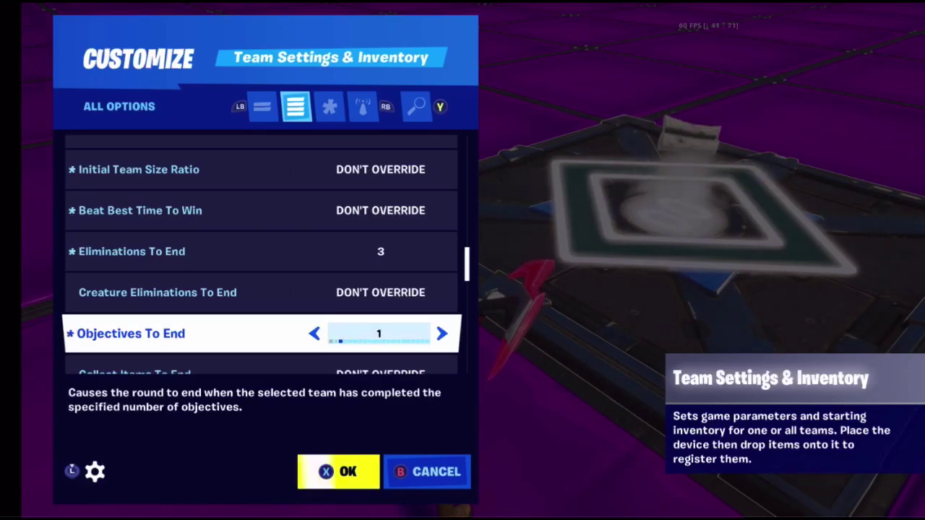
{"action": "key", "text": "Right"}
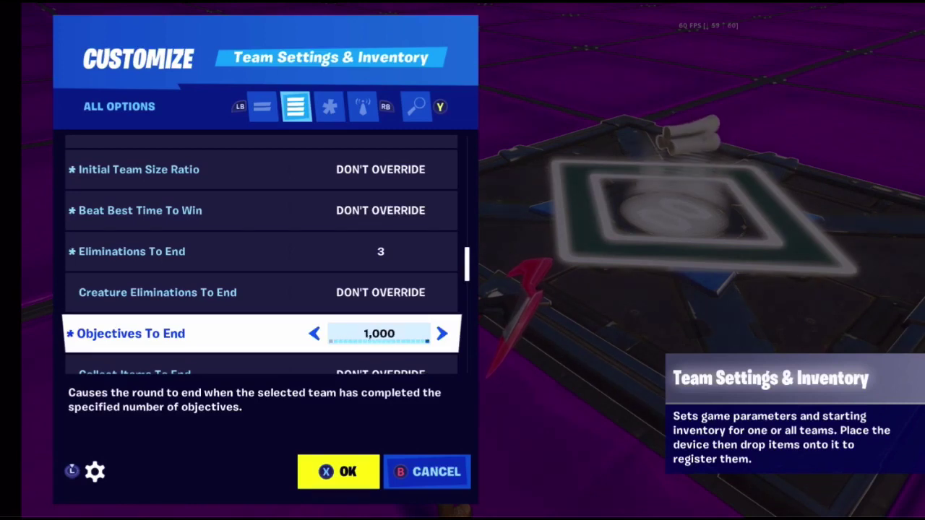
{"action": "key", "text": "Right"}
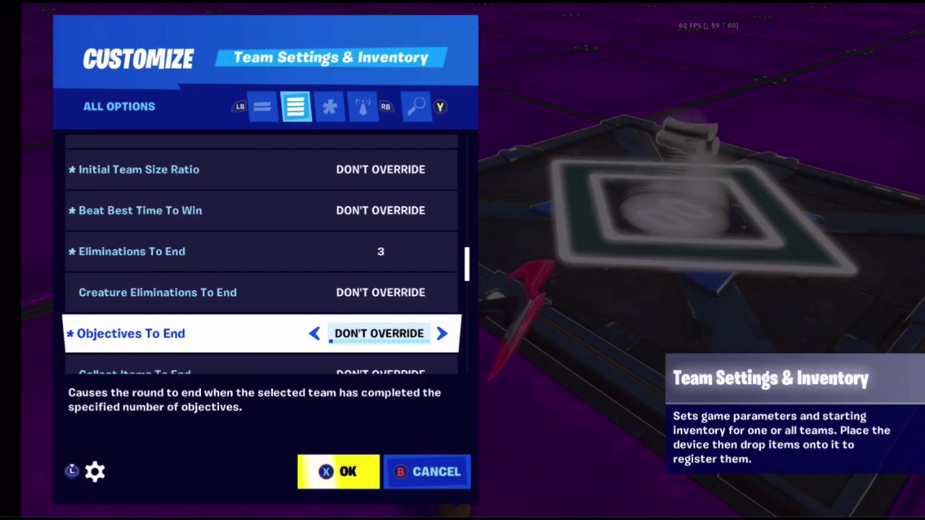
{"action": "key", "text": "Down"}
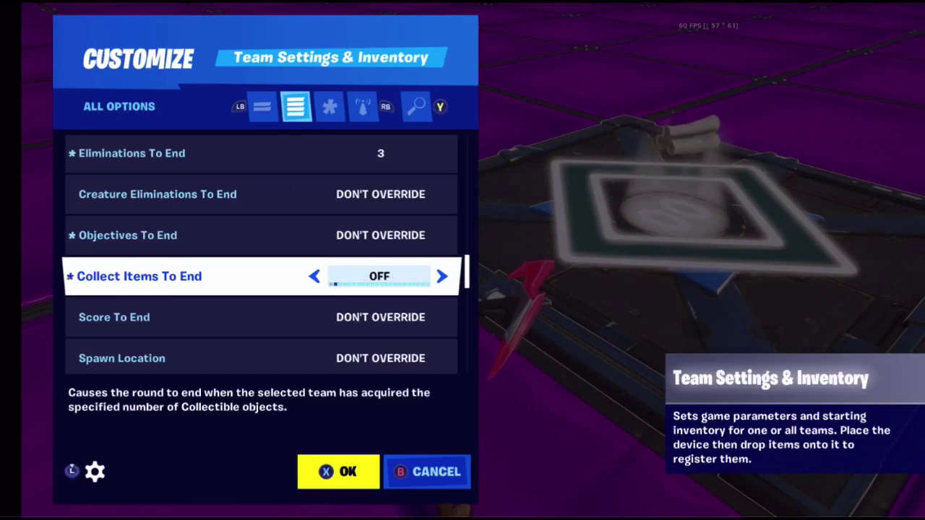
- Return Collect Items To End to Don't Override and try a Score To End value
{"action": "key", "text": "Right"}
{"action": "key", "text": "Right"}
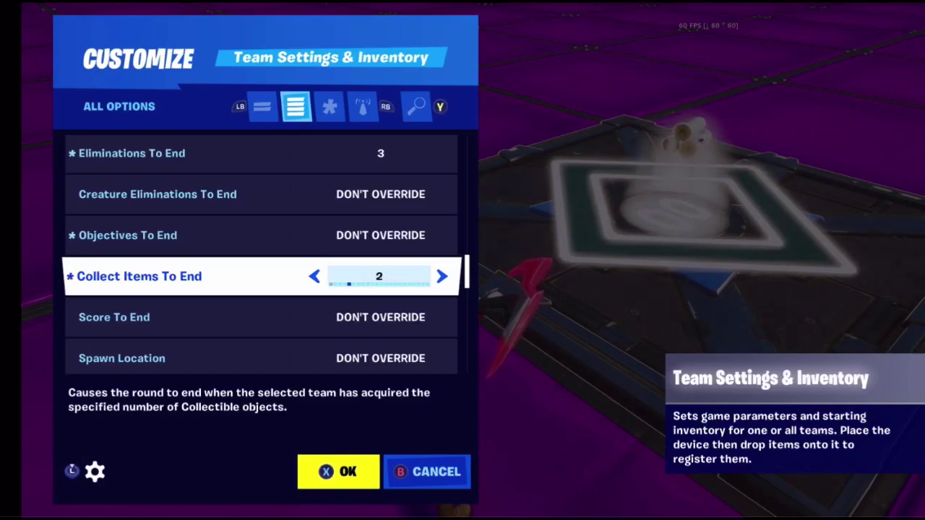
{"action": "key", "text": "Left"}
{"action": "key", "text": "Left"}
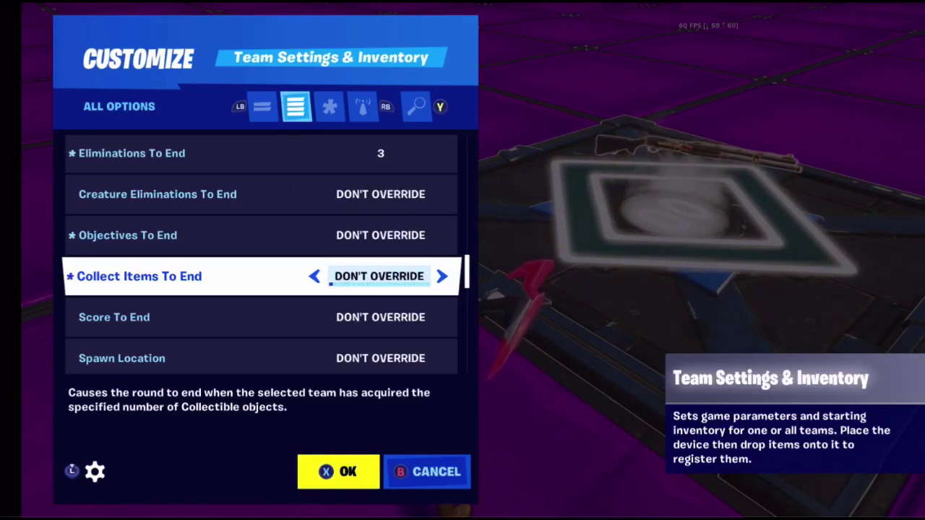
{"action": "key", "text": "Down"}
{"action": "key", "text": "Right"}
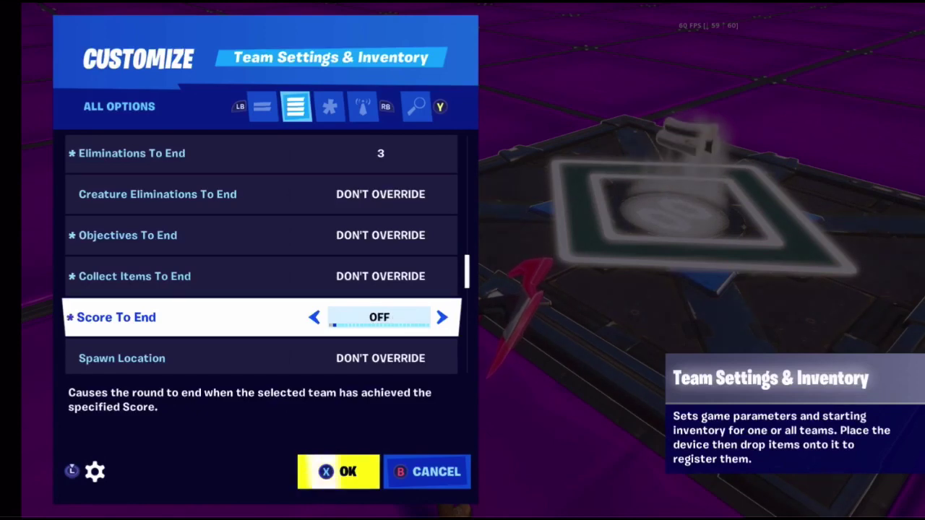
{"action": "key", "text": "Right"}
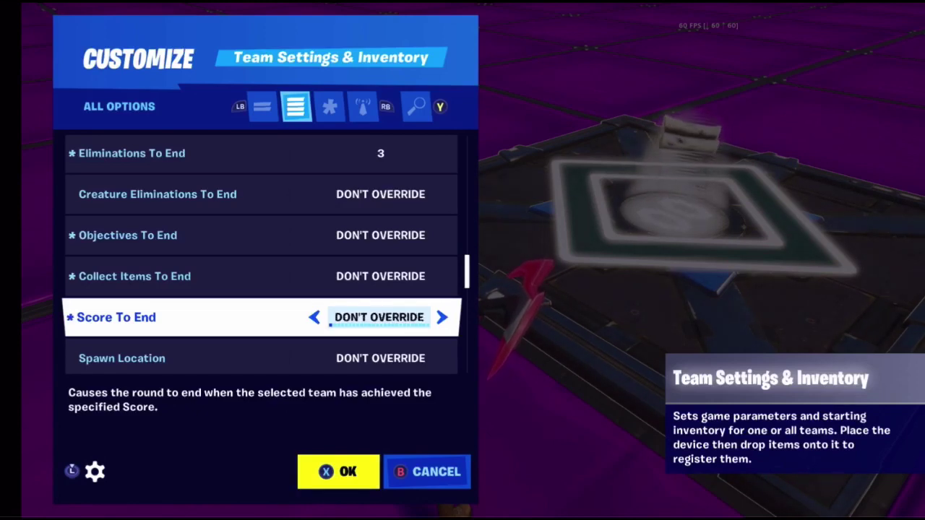
- Set Spawn Location to Sky
{"action": "key", "text": "Down"}
{"action": "key", "text": "Right"}
{"action": "key", "text": "Right"}
{"action": "key", "text": "Right"}
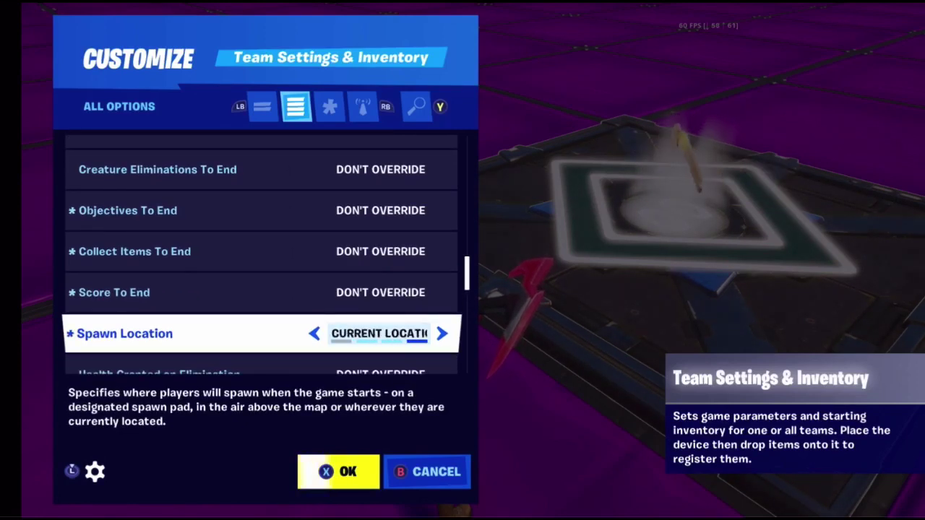
{"action": "key", "text": "Left"}
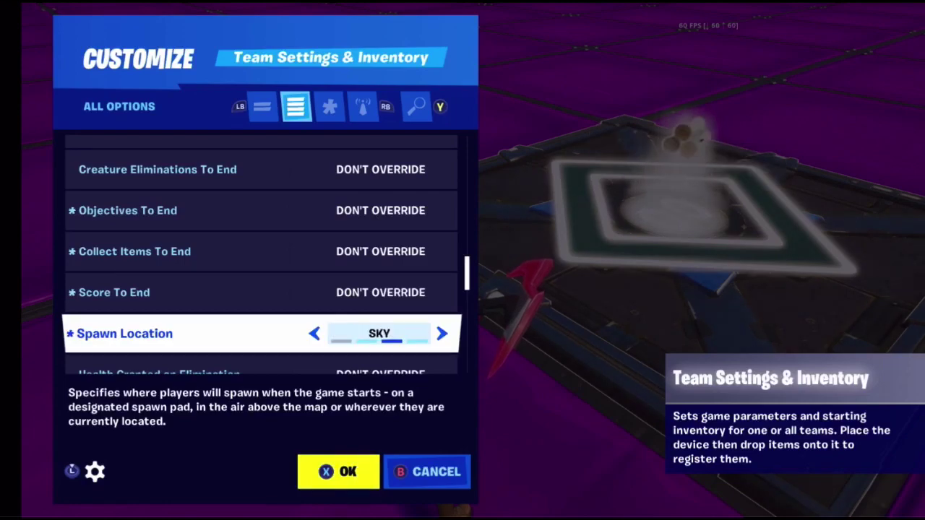
- Close the device settings, walk to the pad and reopen its Customize options
{"action": "key", "text": "Return"}
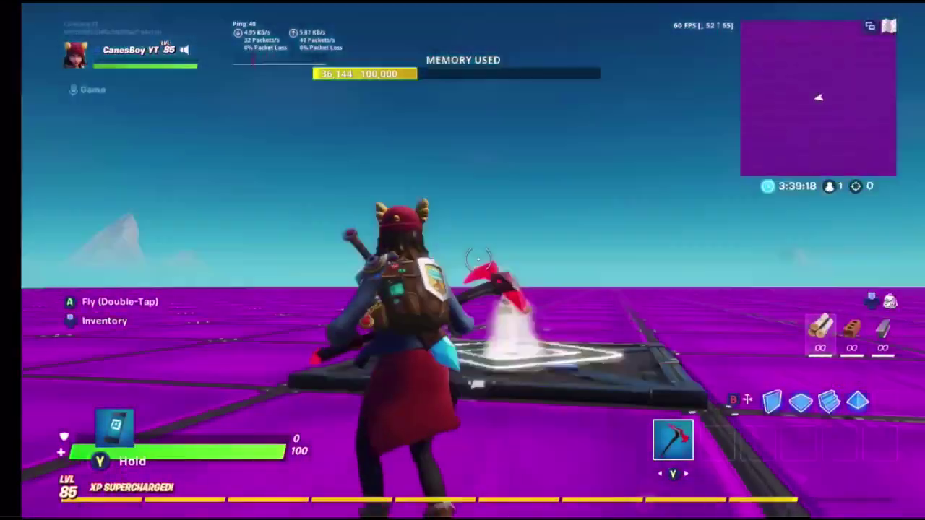
{"action": "key", "text": "w"}
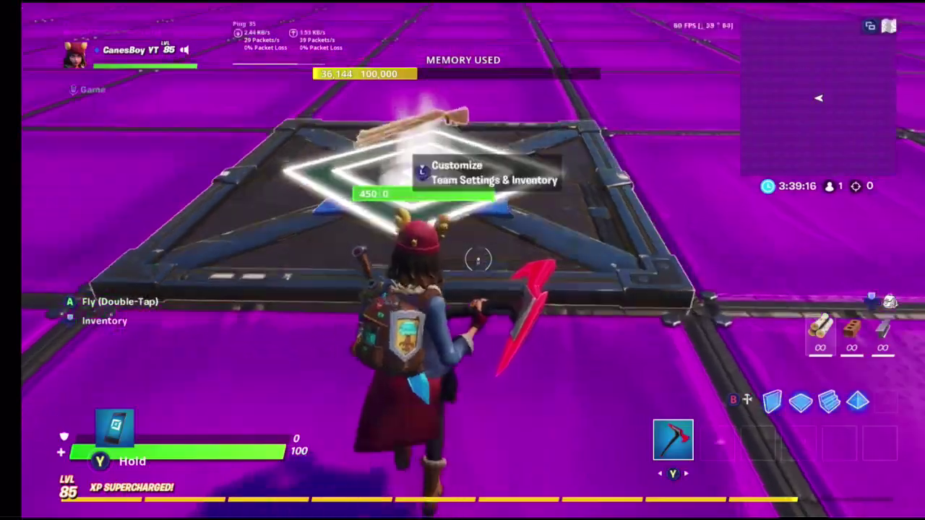
{"action": "key", "text": "e"}
{"action": "key", "text": "Down"}
{"action": "key", "text": "Down"}
{"action": "key", "text": "Down"}
{"action": "key", "text": "Down"}
{"action": "key", "text": "Down"}
{"action": "key", "text": "Down"}
{"action": "key", "text": "Down"}
{"action": "key", "text": "Down"}
{"action": "key", "text": "Down"}
{"action": "key", "text": "Down"}
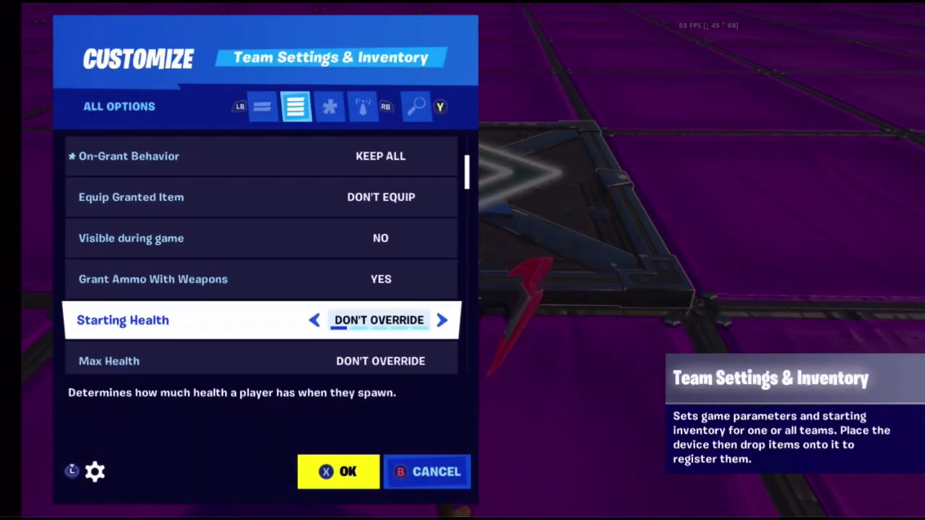
- Scroll to Spawn Location and cycle it past Spawn Pads and Sky to Current Location
{"action": "key", "text": "Down"}
{"action": "key", "text": "Down"}
{"action": "key", "text": "Down"}
{"action": "key", "text": "Down"}
{"action": "key", "text": "Down"}
{"action": "key", "text": "Down"}
{"action": "key", "text": "Down"}
{"action": "key", "text": "Down"}
{"action": "key", "text": "Down"}
{"action": "key", "text": "Down"}
{"action": "key", "text": "Down"}
{"action": "key", "text": "Down"}
{"action": "key", "text": "Down"}
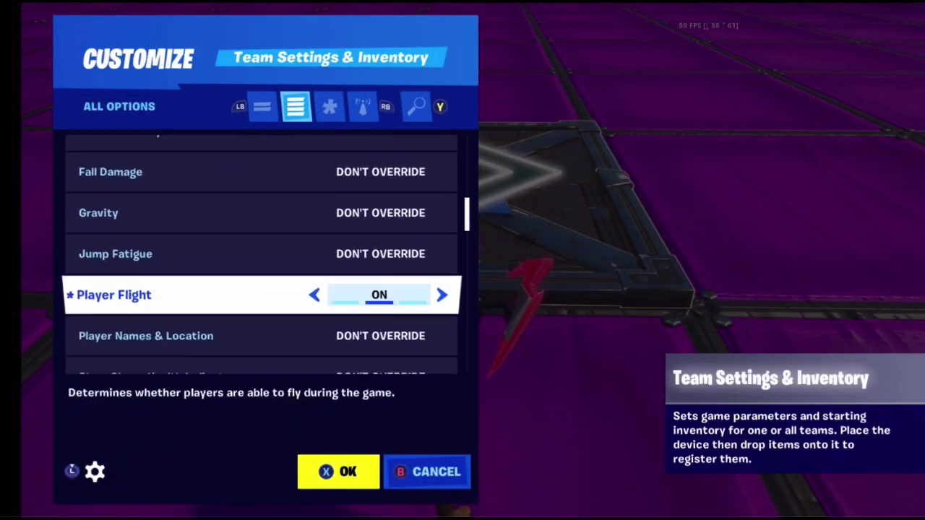
{"action": "key", "text": "Down"}
{"action": "key", "text": "Down"}
{"action": "key", "text": "Down"}
{"action": "key", "text": "Down"}
{"action": "key", "text": "Down"}
{"action": "key", "text": "Down"}
{"action": "key", "text": "Down"}
{"action": "key", "text": "Down"}
{"action": "key", "text": "Down"}
{"action": "key", "text": "Down"}
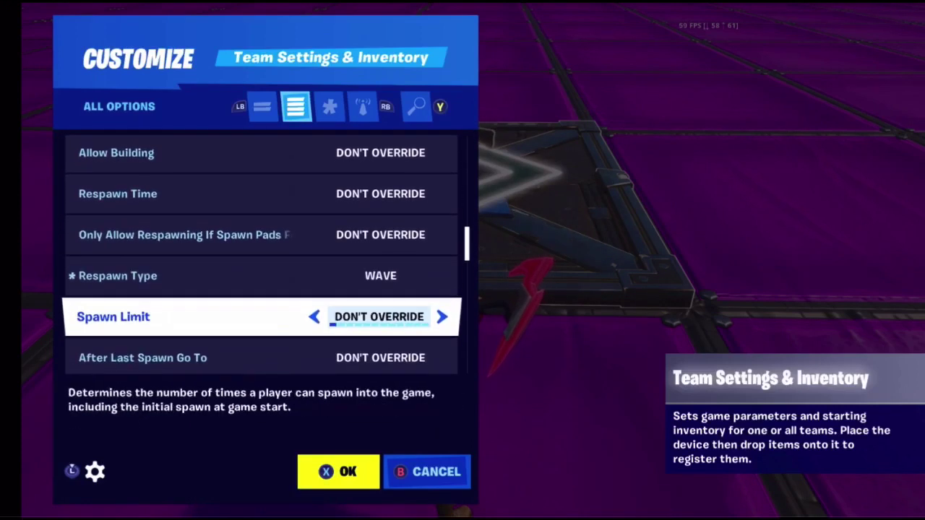
{"action": "key", "text": "Down"}
{"action": "key", "text": "Down"}
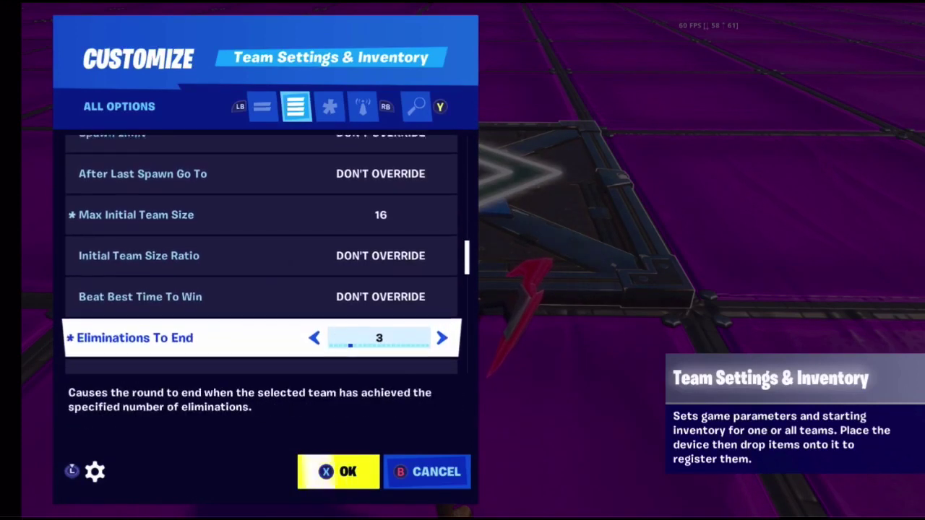
{"action": "key", "text": "Down"}
{"action": "key", "text": "Down"}
{"action": "key", "text": "Down"}
{"action": "key", "text": "Down"}
{"action": "key", "text": "Down"}
{"action": "key", "text": "Down"}
{"action": "key", "text": "Down"}
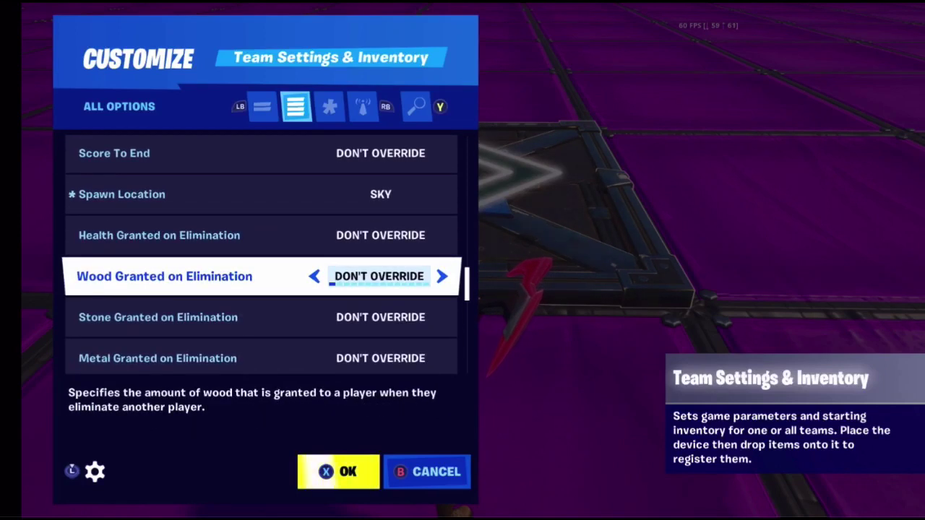
{"action": "key", "text": "Up"}
{"action": "key", "text": "Up"}
{"action": "key", "text": "Up"}
{"action": "key", "text": "Up"}
{"action": "key", "text": "Up"}
{"action": "key", "text": "Down"}
{"action": "key", "text": "Down"}
{"action": "key", "text": "Down"}
{"action": "key", "text": "Down"}
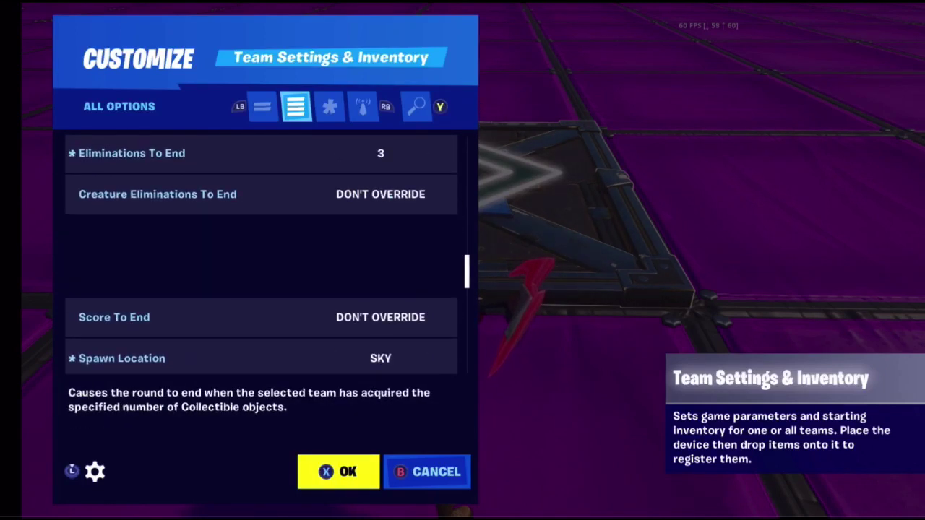
{"action": "key", "text": "Up"}
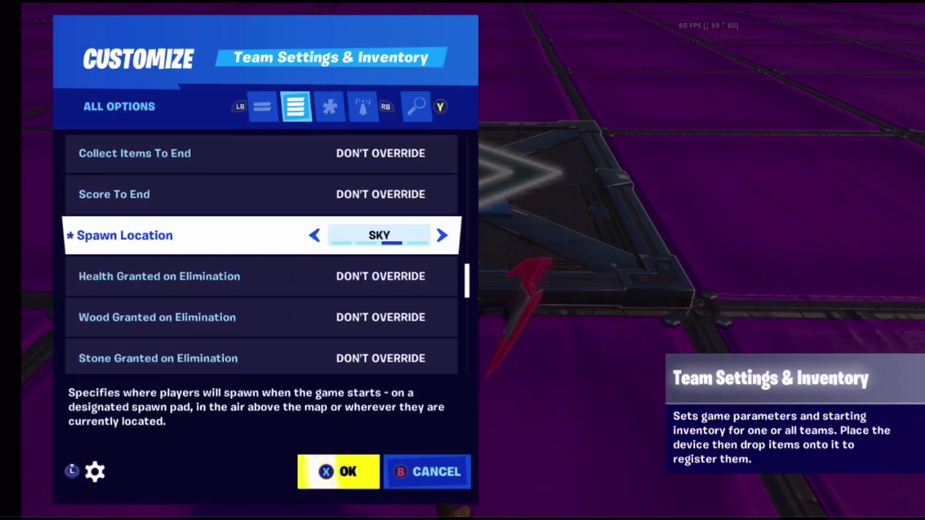
{"action": "key", "text": "Right"}
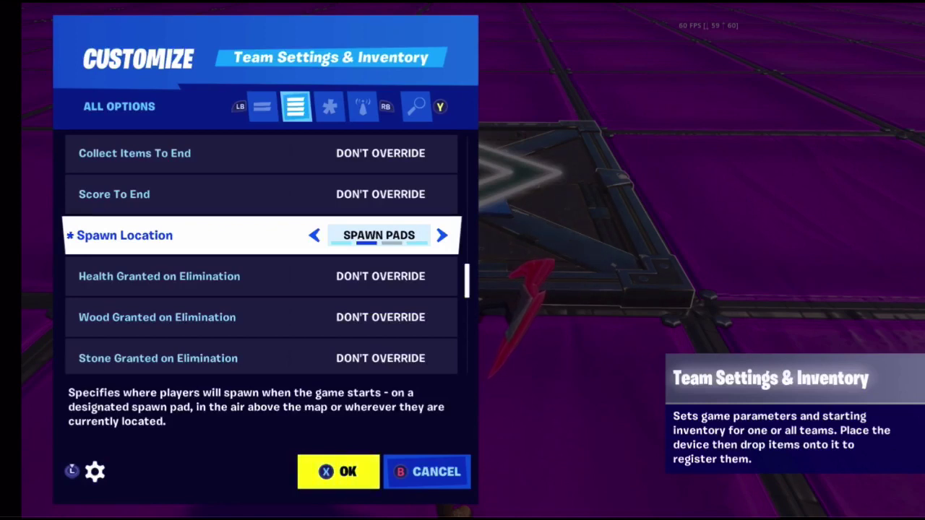
{"action": "key", "text": "Right"}
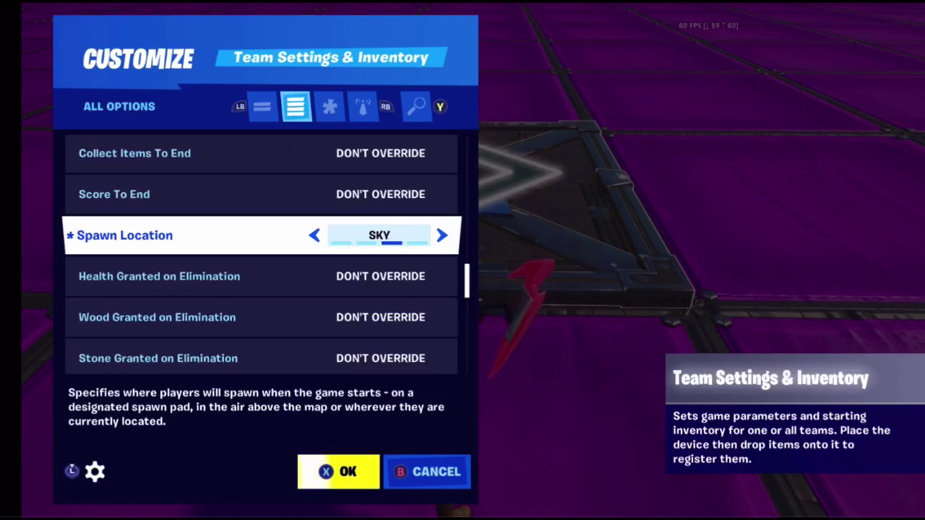
{"action": "key", "text": "Right"}
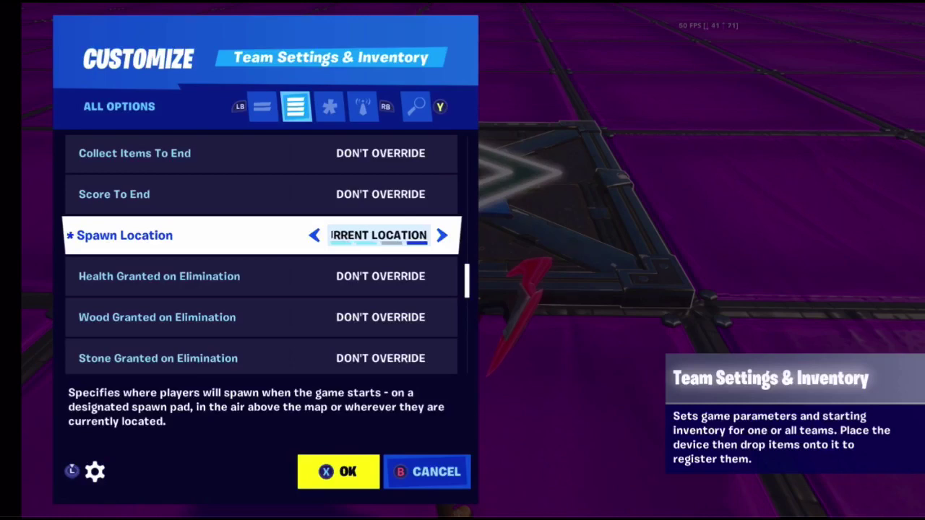
{"action": "key", "text": "Down"}
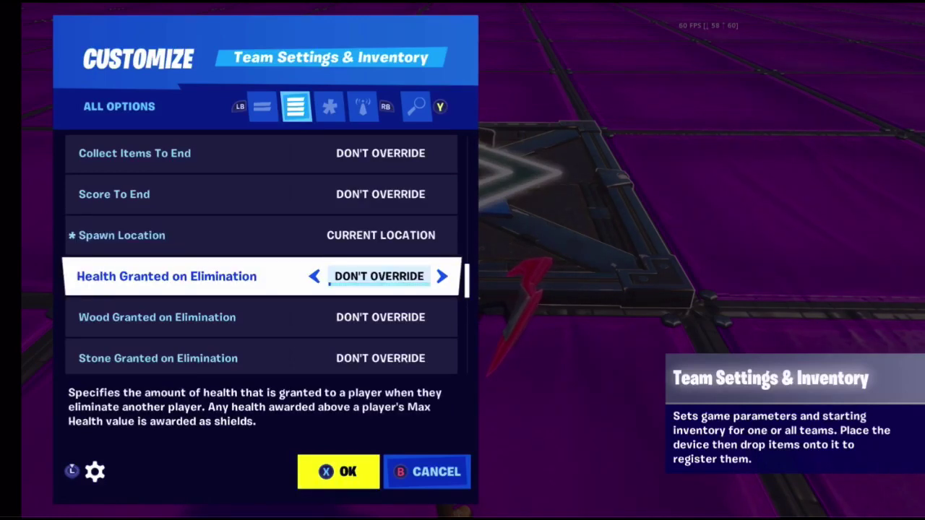
{"action": "key", "text": "Down"}
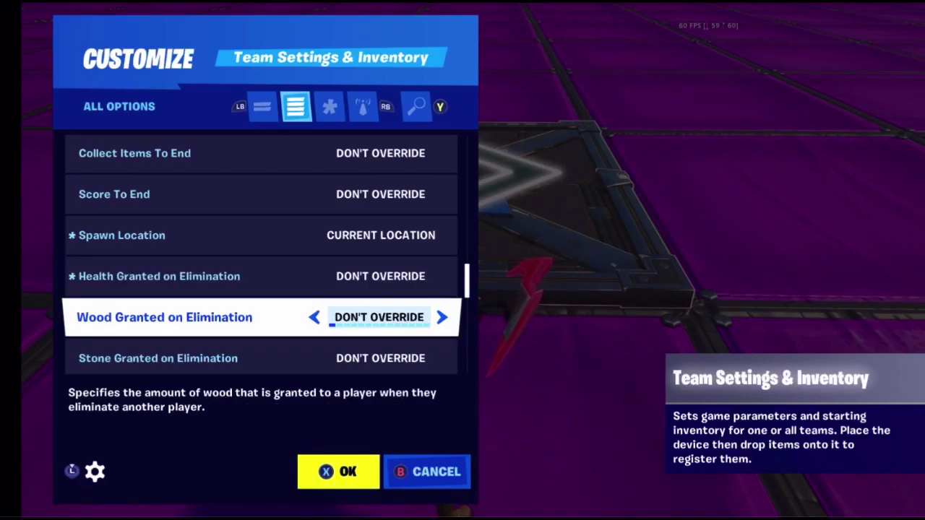
{"action": "key", "text": "Down"}
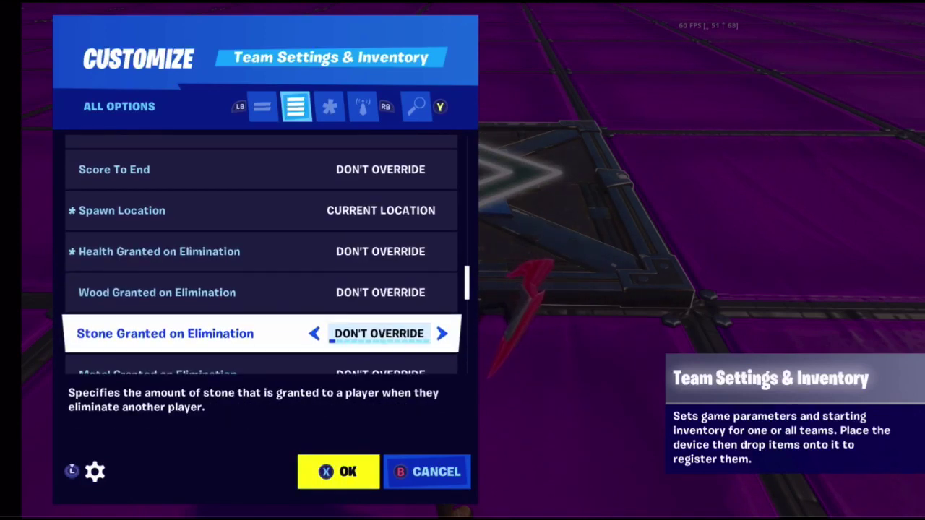
{"action": "key", "text": "Down"}
{"action": "key", "text": "Down"}
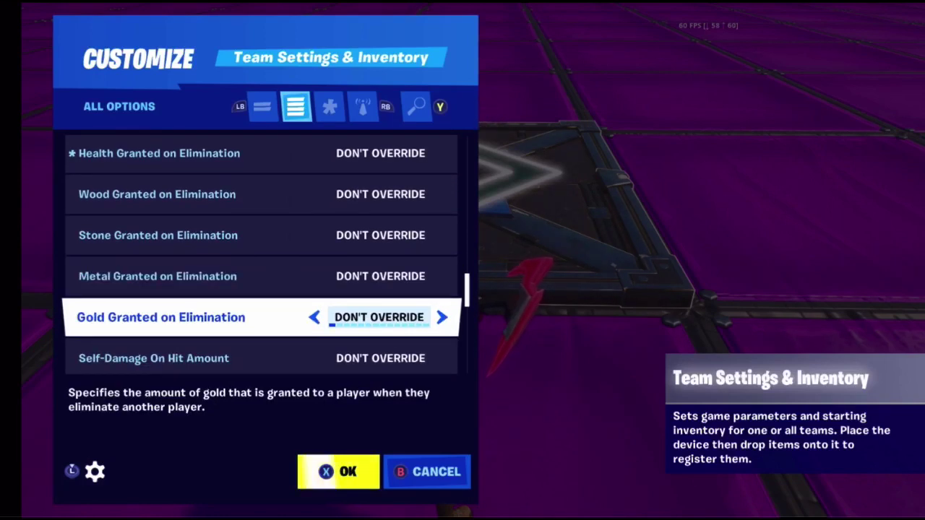
{"action": "key", "text": "Down"}
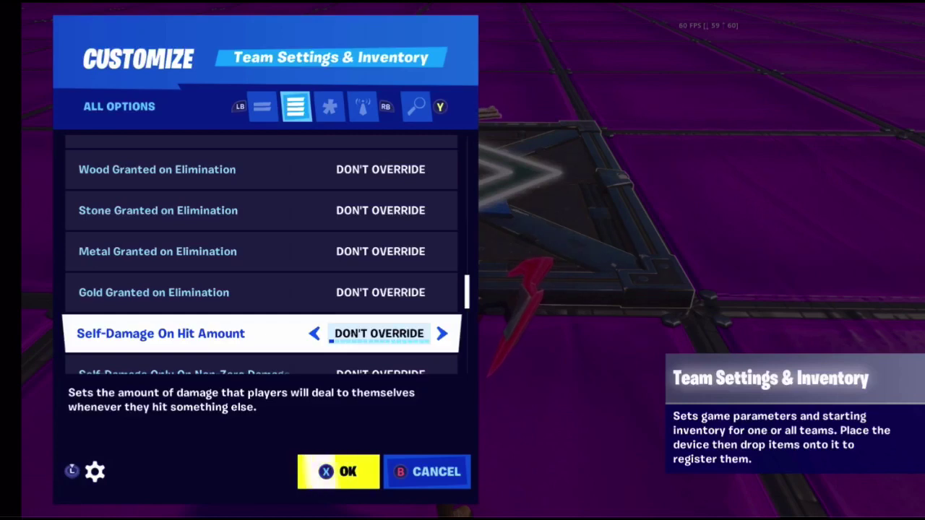
{"action": "key", "text": "Down"}
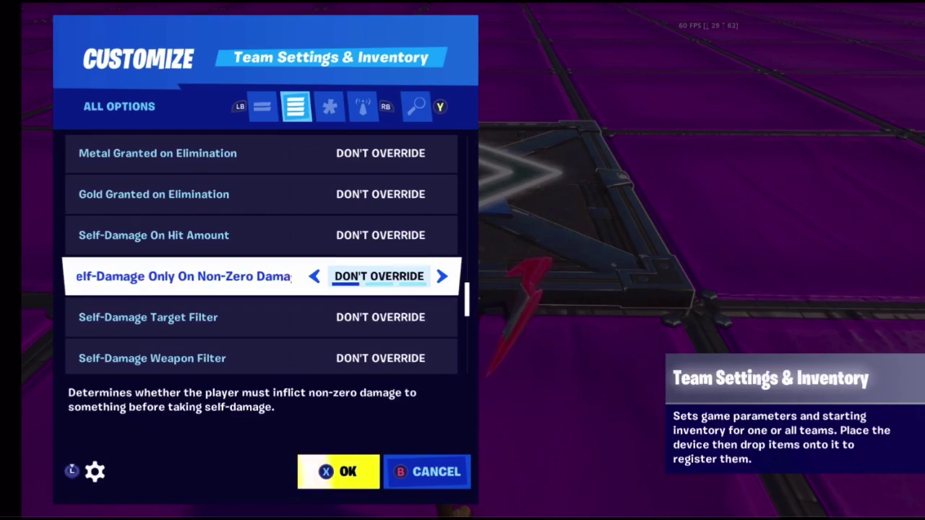
- Cycle Self-Damage Target Filter through Non-Players, Players and All back to Don't Override
{"action": "key", "text": "Down"}
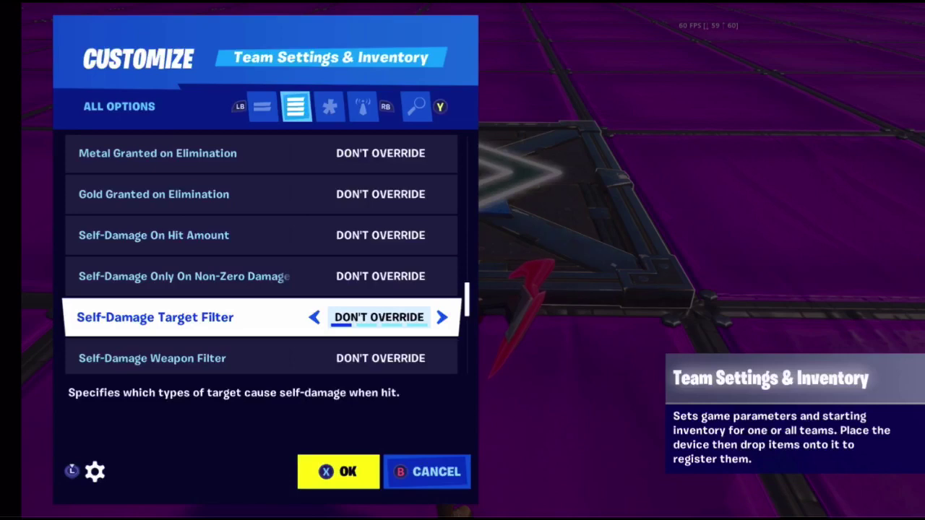
{"action": "key", "text": "Right"}
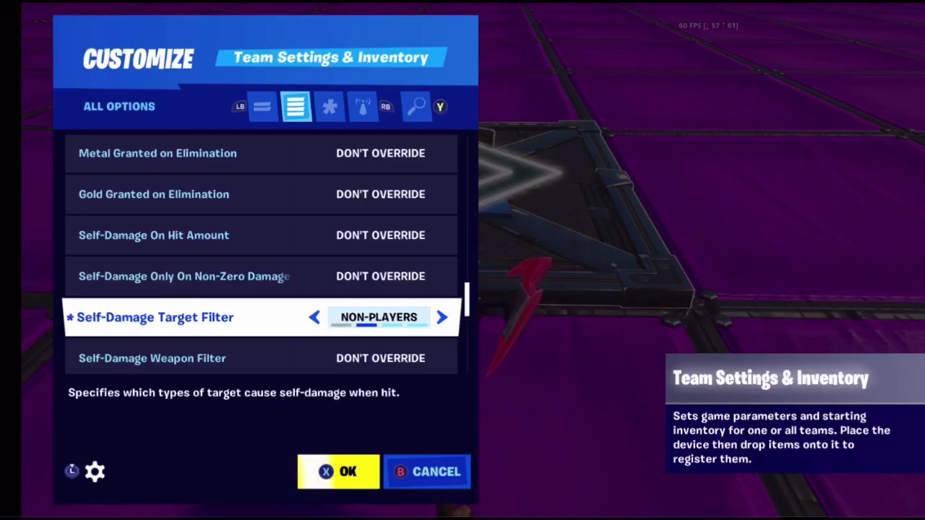
{"action": "key", "text": "Right"}
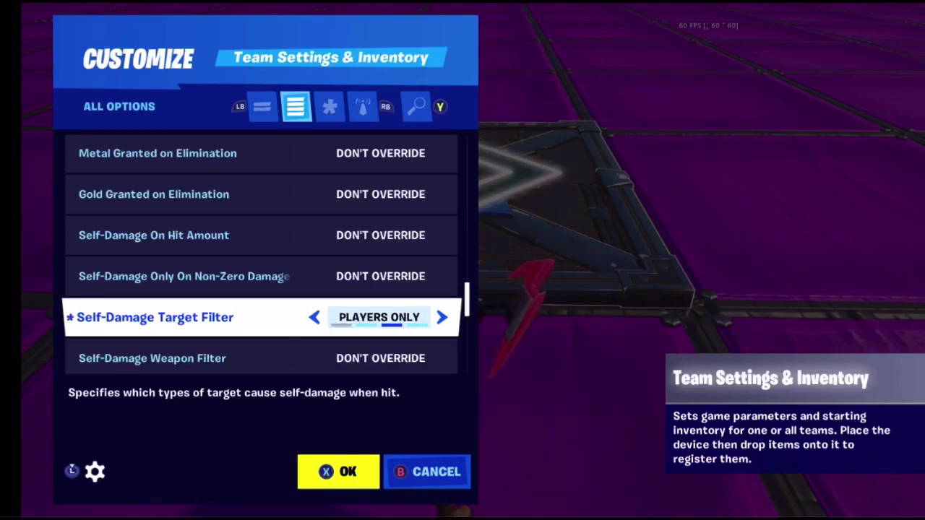
{"action": "key", "text": "Right"}
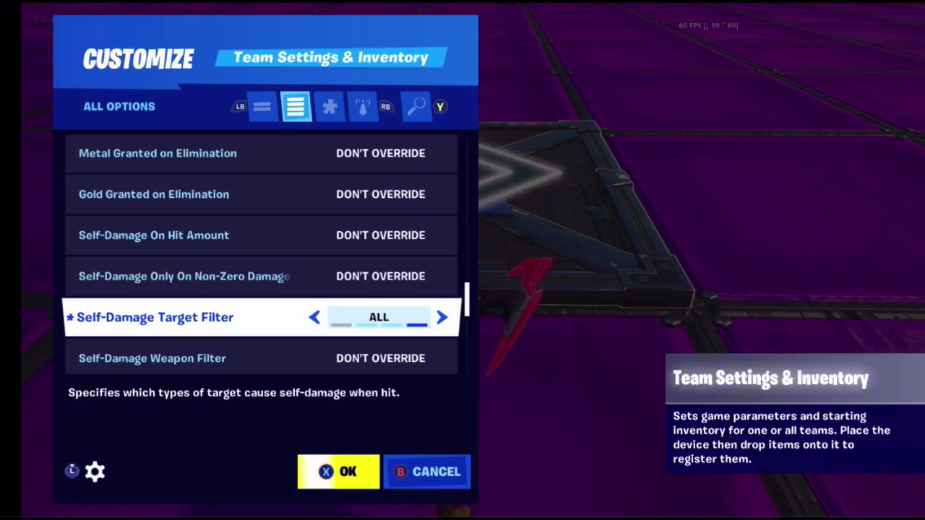
{"action": "key", "text": "Right"}
- Cycle Self-Damage Weapon Filter through Pickaxe, Melee and Ranged back to Don't Override
{"action": "key", "text": "Down"}
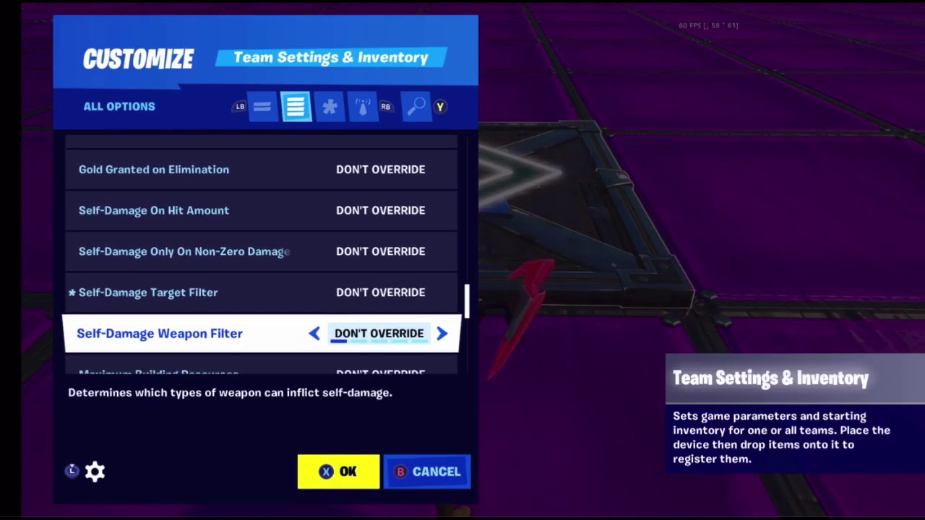
{"action": "key", "text": "Right"}
{"action": "key", "text": "Right"}
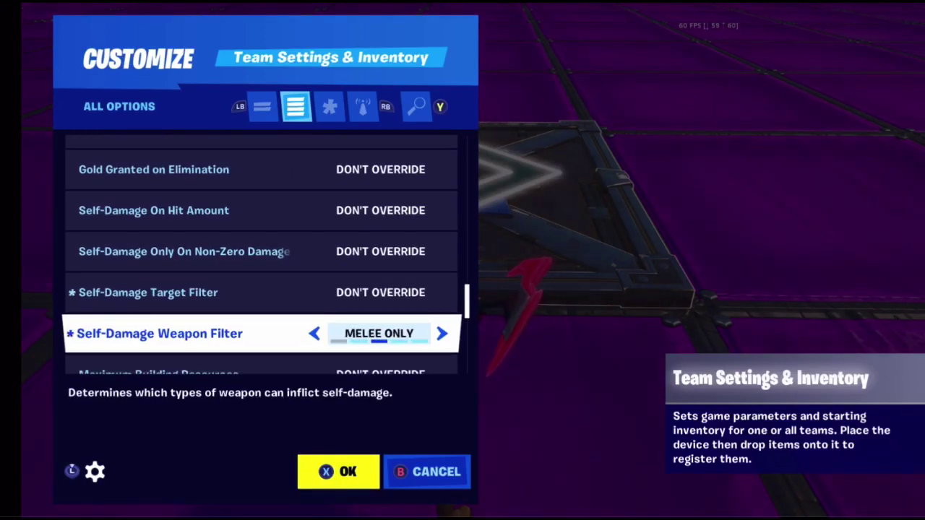
{"action": "key", "text": "Left"}
{"action": "key", "text": "Down"}
{"action": "key", "text": "Up"}
{"action": "key", "text": "Right"}
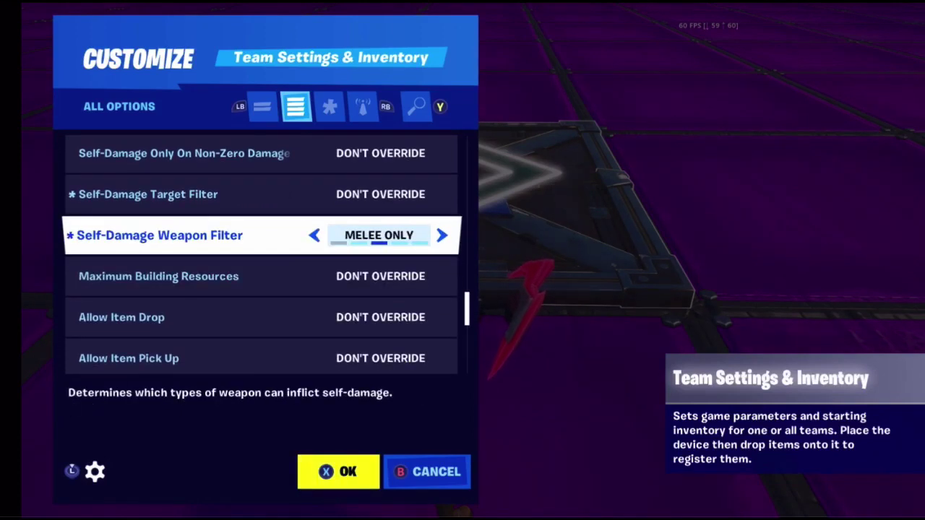
{"action": "key", "text": "Right"}
{"action": "key", "text": "Right"}
{"action": "key", "text": "Right"}
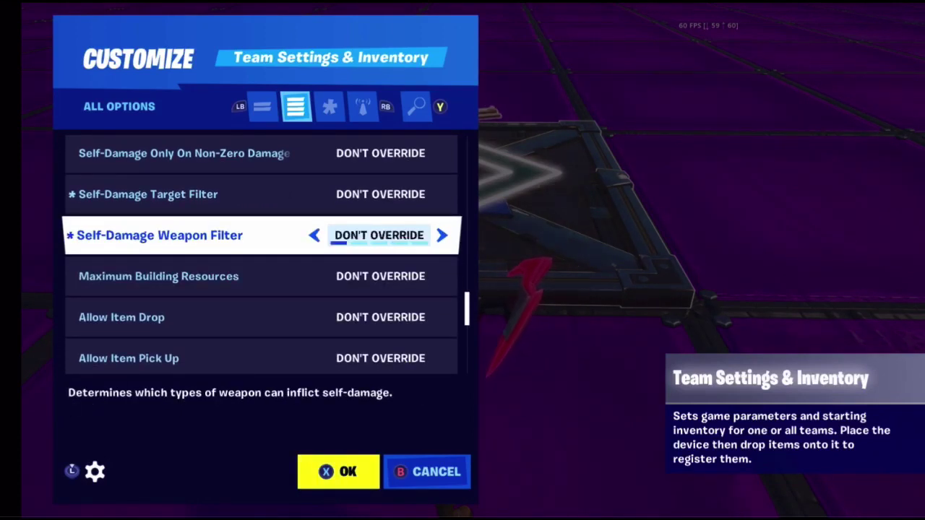
{"action": "key", "text": "Down"}
- Reset Maximum Building Resources to Don't Override and set Allow Item Drop to Yes
{"action": "key", "text": "Right"}
{"action": "key", "text": "Right"}
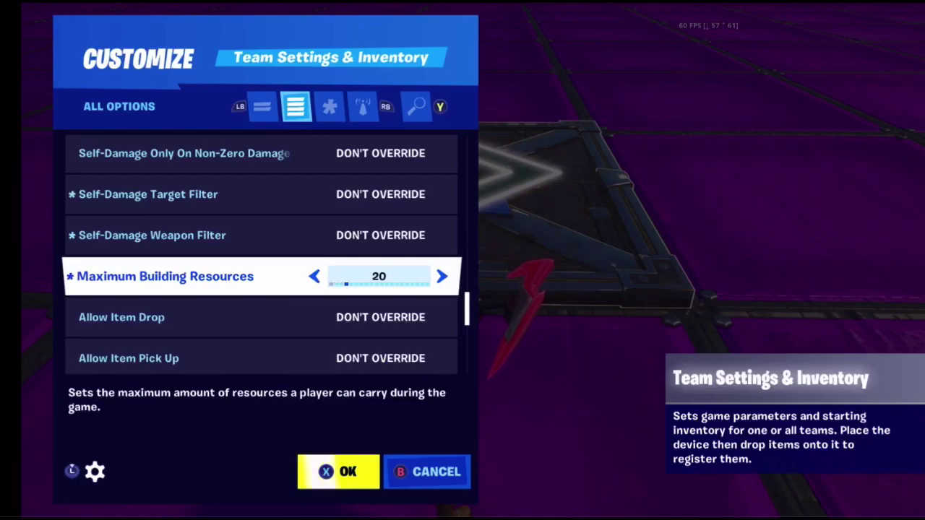
{"action": "key", "text": "Right"}
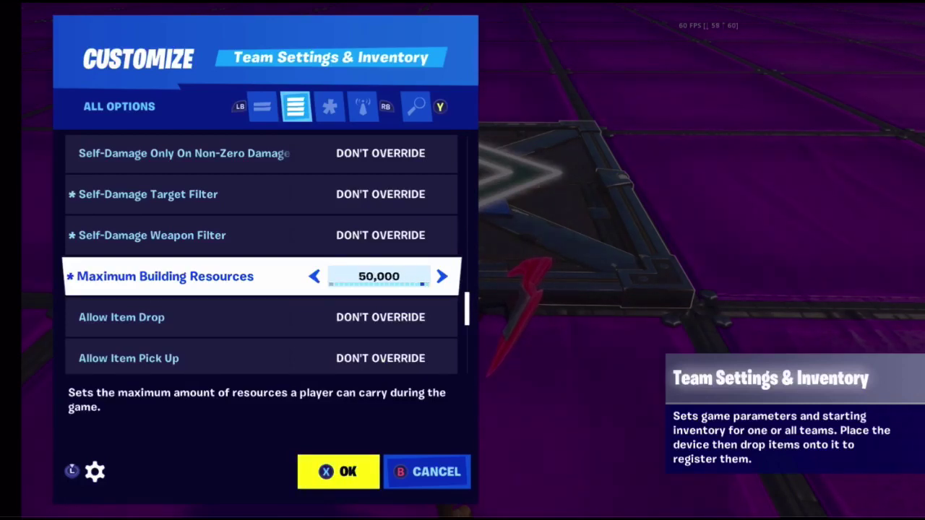
{"action": "key", "text": "Right"}
{"action": "key", "text": "Down"}
{"action": "key", "text": "Right"}
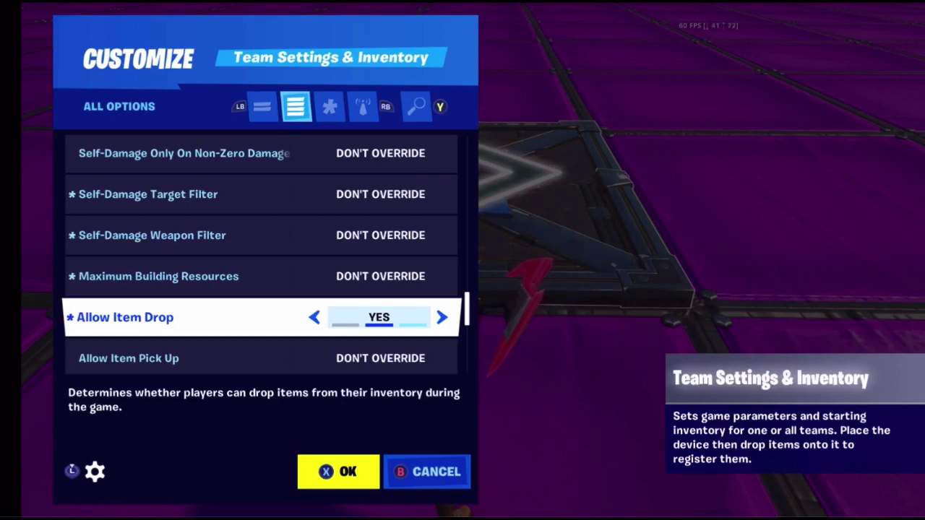
{"action": "key", "text": "Down"}
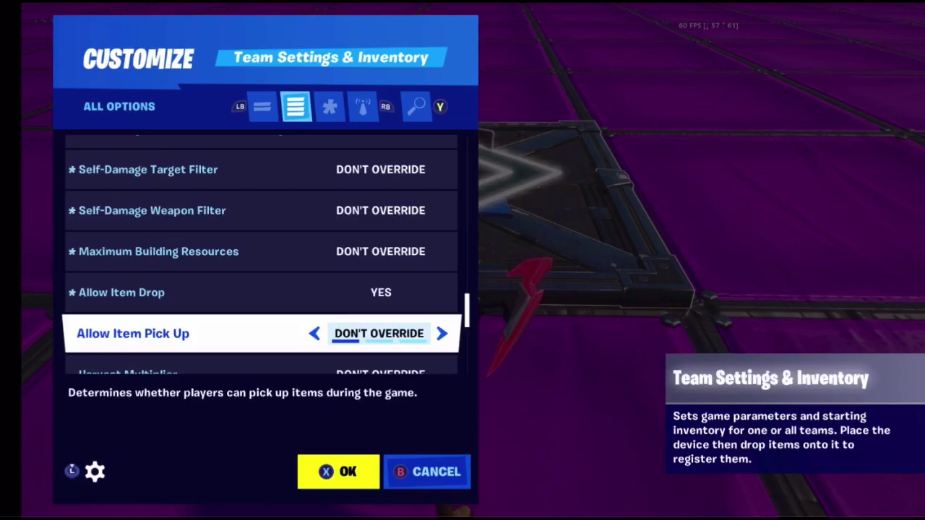
- Keep the Harvest Multiplier at 10X
{"action": "key", "text": "Down"}
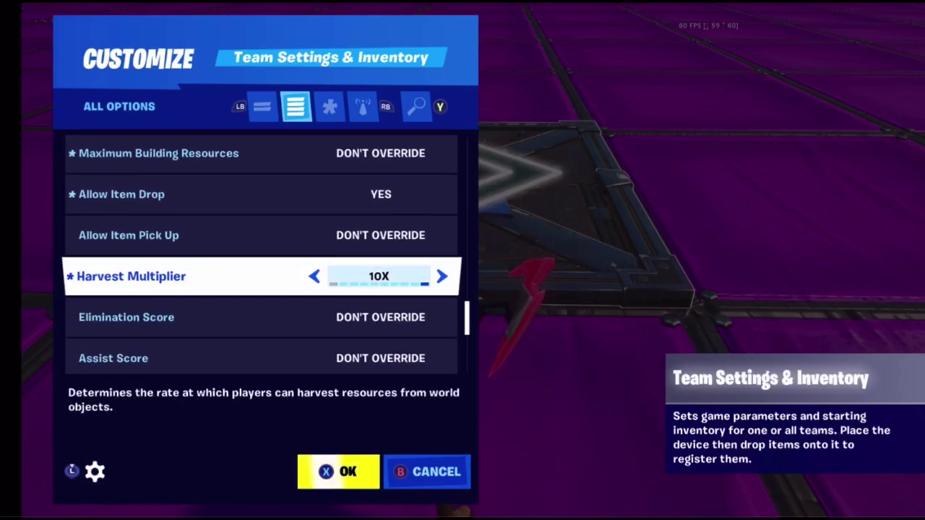
{"action": "key", "text": "Right"}
{"action": "key", "text": "Left"}
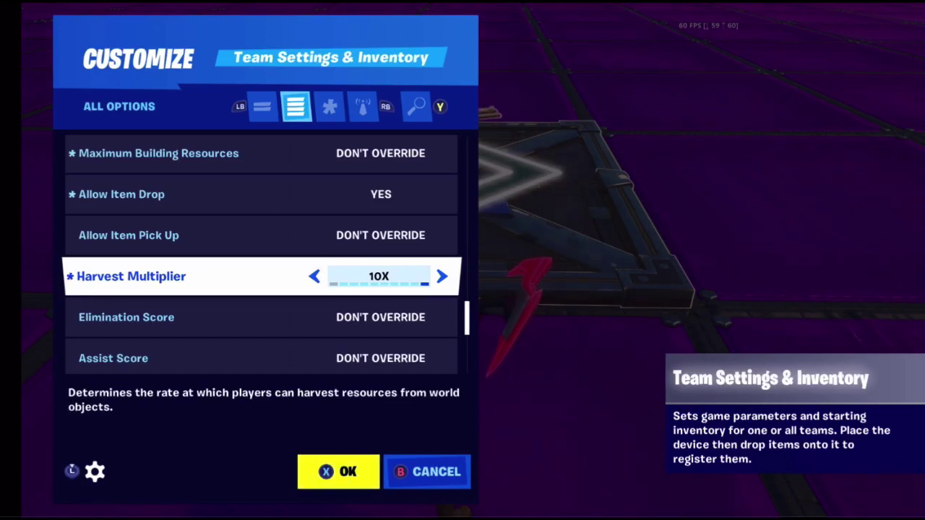
- Set Elimination Score to 1, then go past Assist Score to Spawn Immunity Time
{"action": "left_click", "coordinate": [130, 318]}
{"action": "key", "text": "Right"}
{"action": "key", "text": "Right"}
{"action": "key", "text": "Right"}
{"action": "key", "text": "Right"}
{"action": "key", "text": "Right"}
{"action": "key", "text": "Right"}
{"action": "key", "text": "Right"}
{"action": "key", "text": "Right"}
{"action": "key", "text": "Right"}
{"action": "key", "text": "Right"}
{"action": "key", "text": "Right"}
{"action": "key", "text": "Right"}
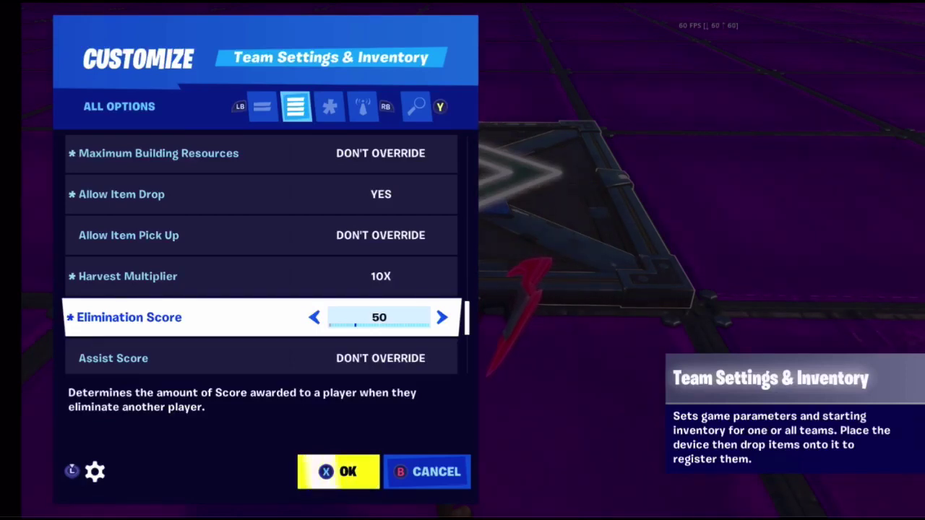
{"action": "key", "text": "Left"}
{"action": "key", "text": "Down"}
{"action": "key", "text": "Up"}
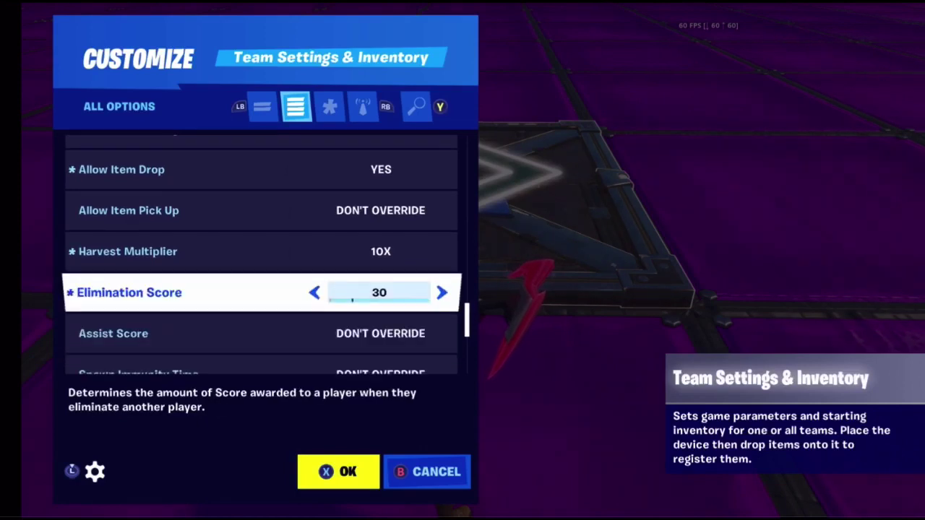
{"action": "key", "text": "Left"}
{"action": "key", "text": "Left"}
{"action": "key", "text": "Left"}
{"action": "key", "text": "Left"}
{"action": "key", "text": "Left"}
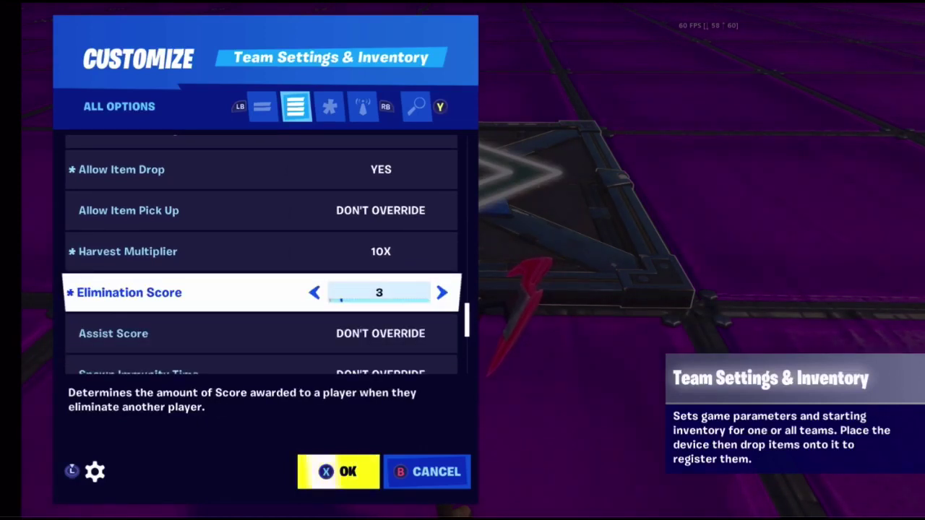
{"action": "key", "text": "Left"}
{"action": "key", "text": "Left"}
{"action": "key", "text": "Down"}
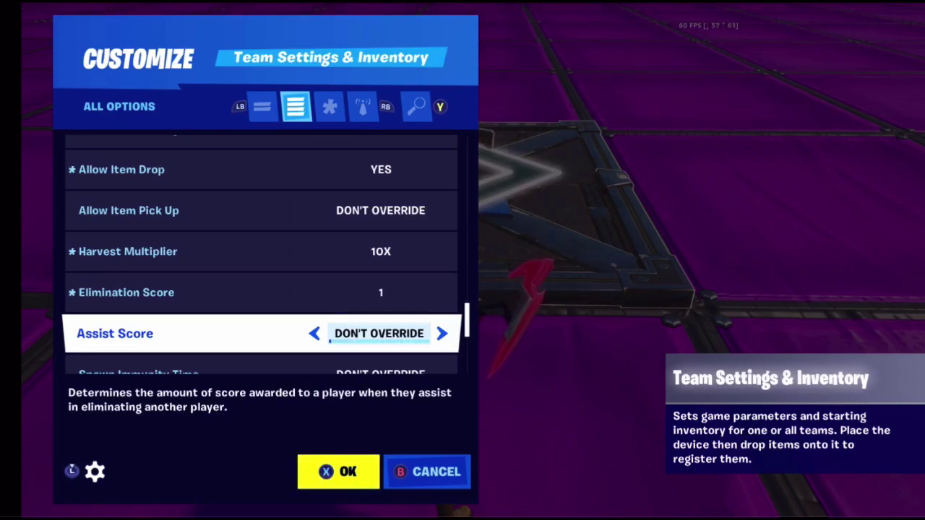
{"action": "key", "text": "Down"}
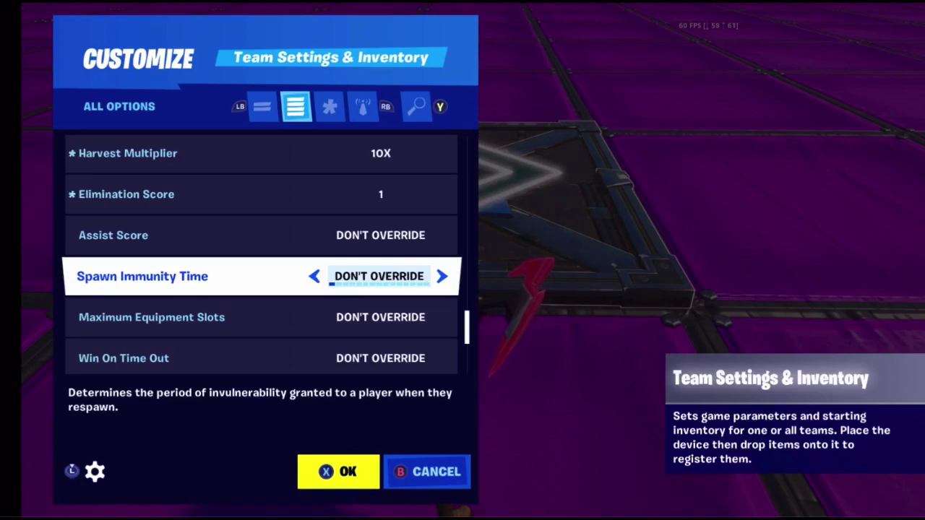
- Set Spawn Immunity Time to None
{"action": "key", "text": "Right"}
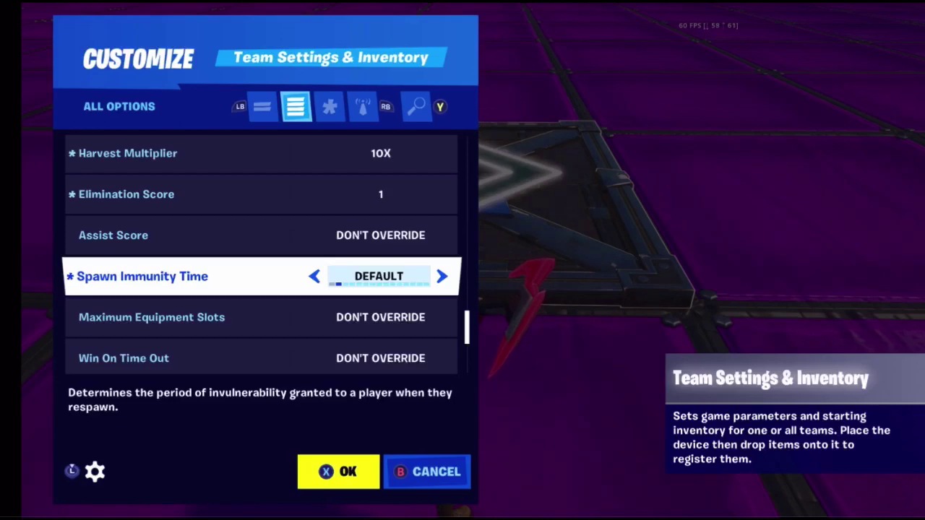
{"action": "key", "text": "Down"}
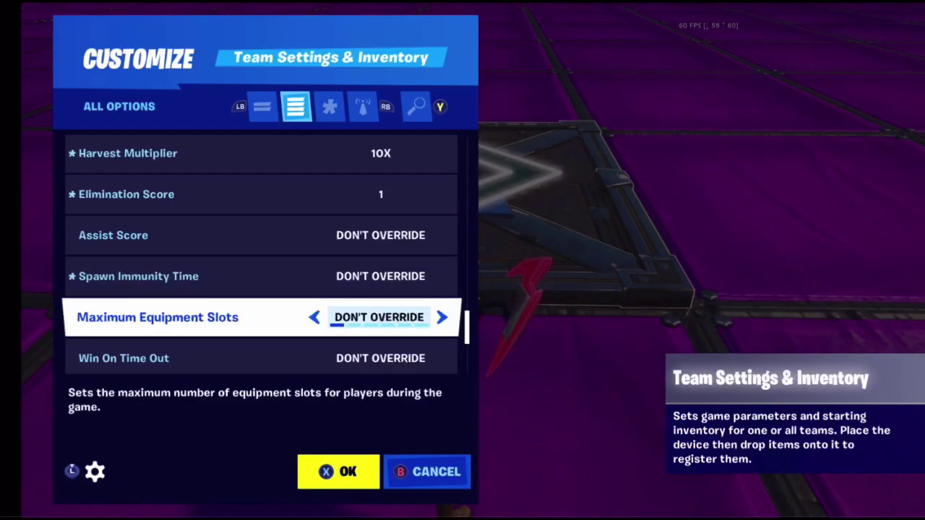
{"action": "key", "text": "Up"}
{"action": "key", "text": "Left"}
{"action": "key", "text": "Left"}
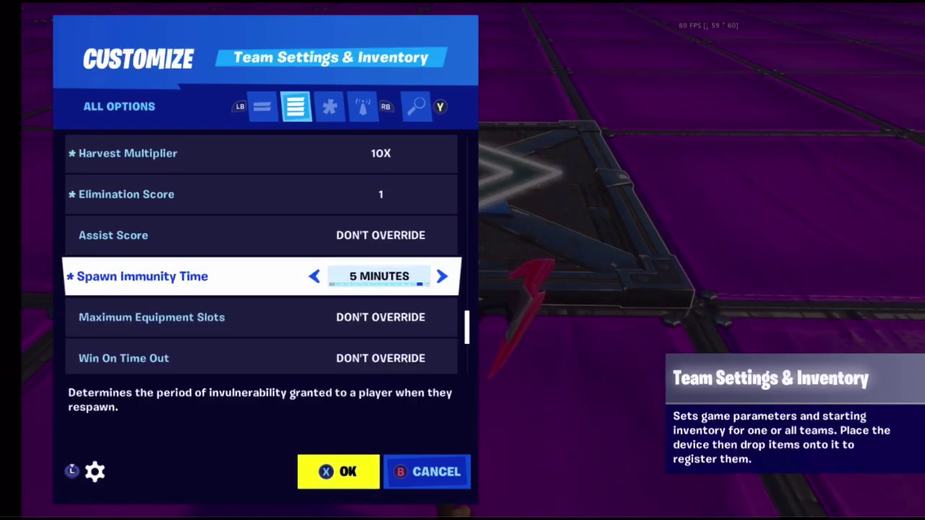
{"action": "key", "text": "Left"}
{"action": "key", "text": "Left"}
{"action": "key", "text": "Left"}
{"action": "key", "text": "Left"}
{"action": "key", "text": "Left"}
{"action": "key", "text": "Left"}
{"action": "key", "text": "Left"}
{"action": "key", "text": "Left"}
{"action": "key", "text": "Left"}
{"action": "key", "text": "Left"}
{"action": "key", "text": "Left"}
{"action": "key", "text": "Left"}
{"action": "key", "text": "Left"}
{"action": "key", "text": "Left"}
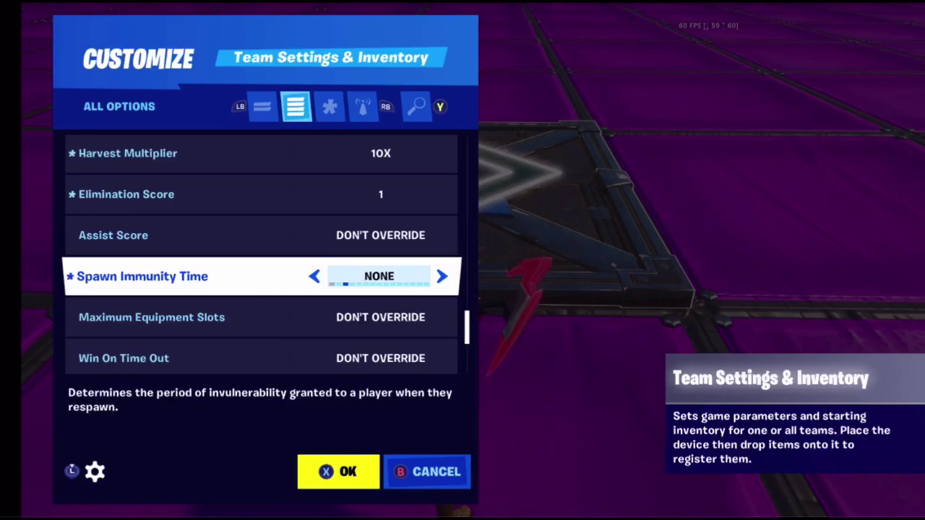
- Try 1 and 3 equipment slots, then return Maximum Equipment Slots to Don't Override
{"action": "key", "text": "Down"}
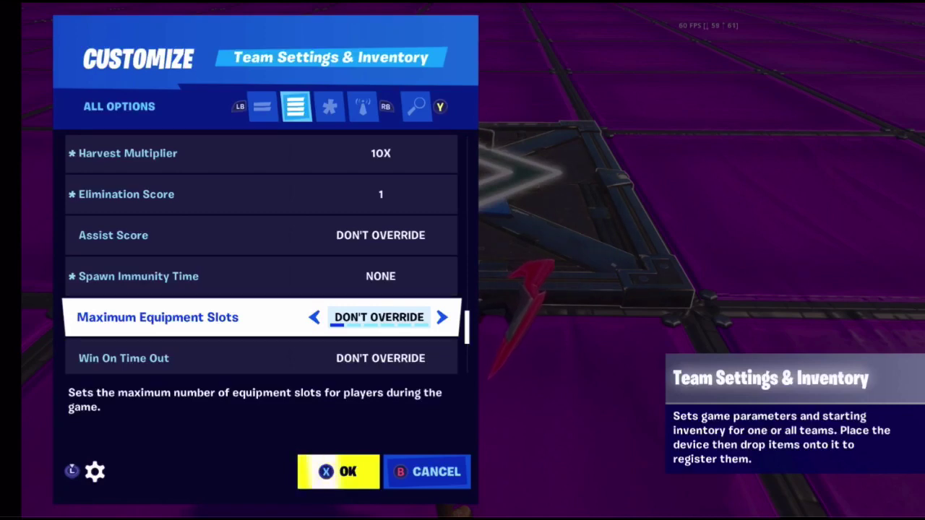
{"action": "key", "text": "Right"}
{"action": "key", "text": "Right"}
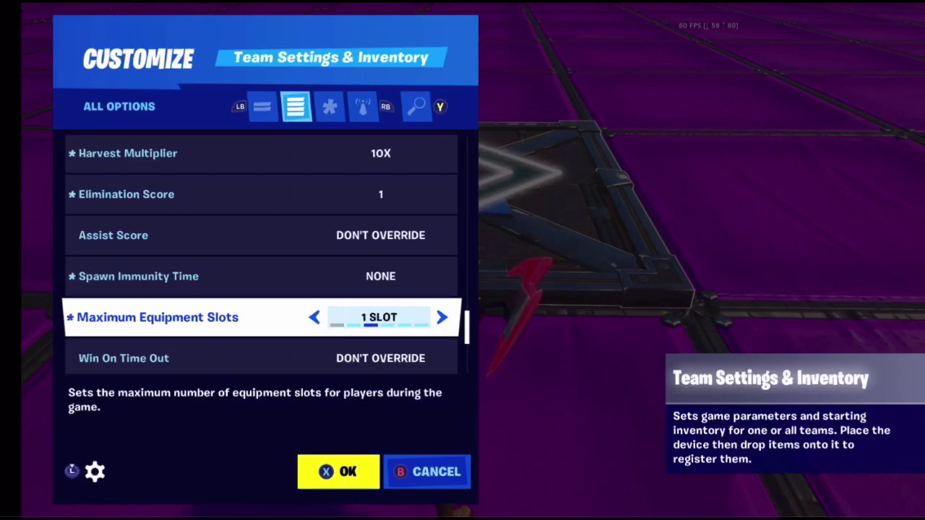
{"action": "key", "text": "Right"}
{"action": "key", "text": "Right"}
{"action": "key", "text": "Left"}
{"action": "key", "text": "Left"}
{"action": "key", "text": "Left"}
{"action": "key", "text": "Left"}
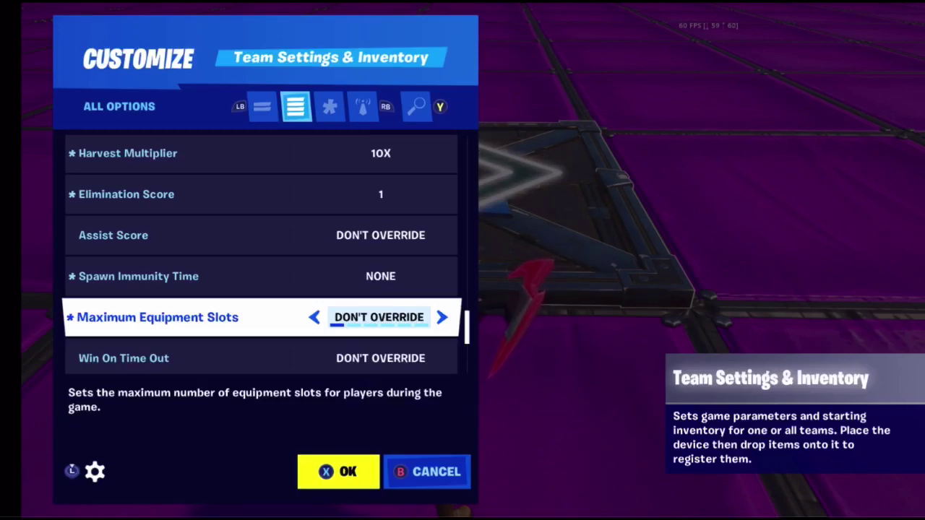
{"action": "key", "text": "Right"}
{"action": "key", "text": "Right"}
{"action": "key", "text": "Right"}
{"action": "key", "text": "Right"}
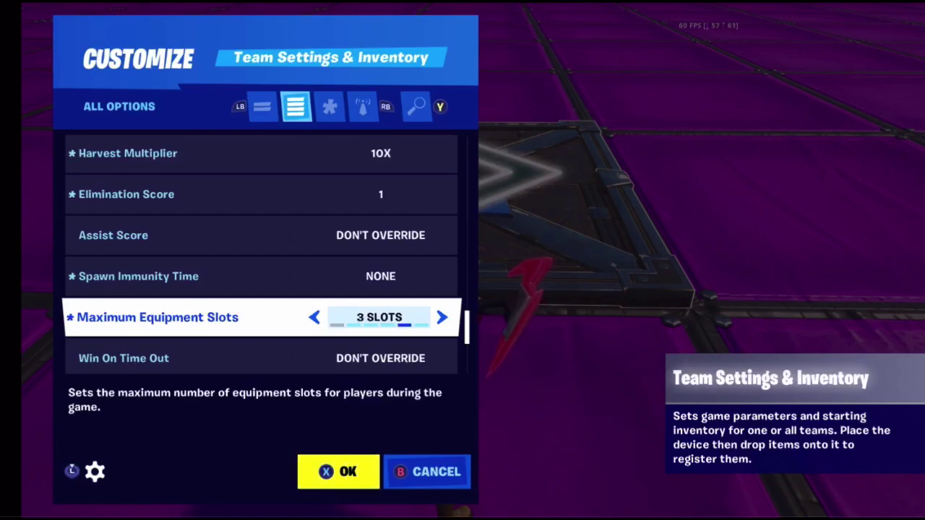
{"action": "key", "text": "Left"}
{"action": "key", "text": "Left"}
{"action": "key", "text": "Left"}
{"action": "key", "text": "Left"}
- Try Win On Time Out options, then return it to Don't Override
{"action": "key", "text": "Down"}
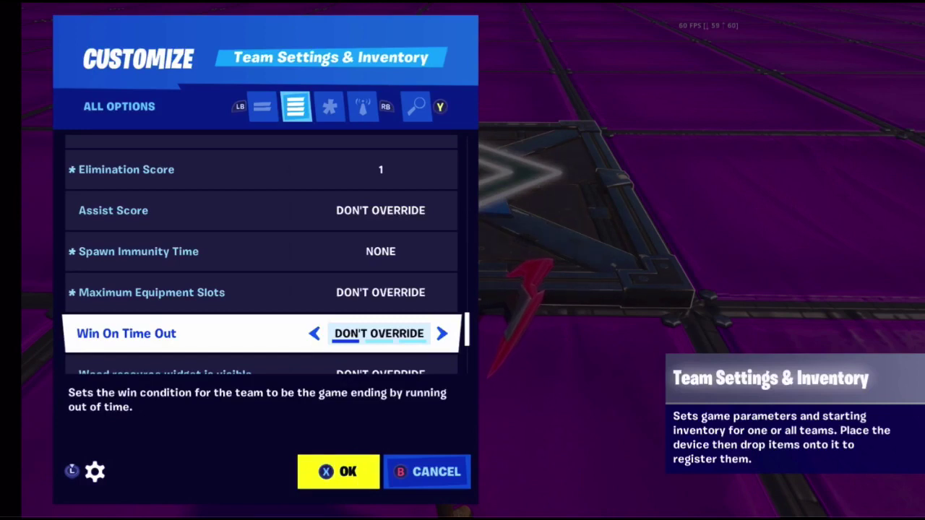
{"action": "key", "text": "Right"}
{"action": "key", "text": "Right"}
{"action": "key", "text": "Left"}
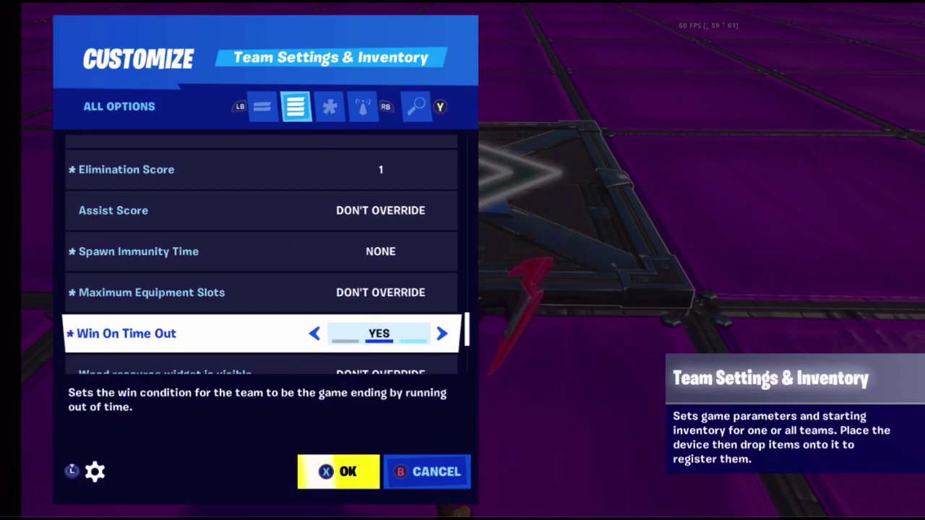
{"action": "key", "text": "Left"}
{"action": "key", "text": "Down"}
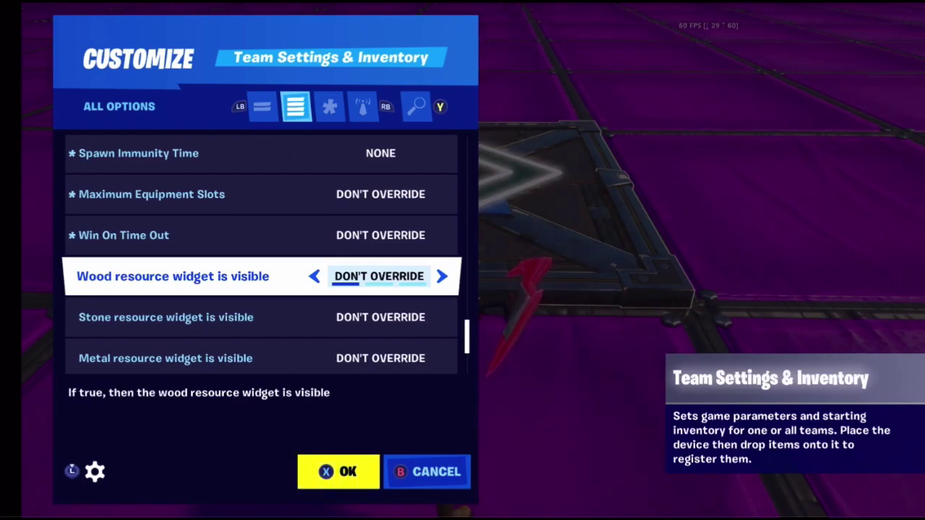
- Set the Wood resource widget visibility to No
{"action": "key", "text": "Right"}
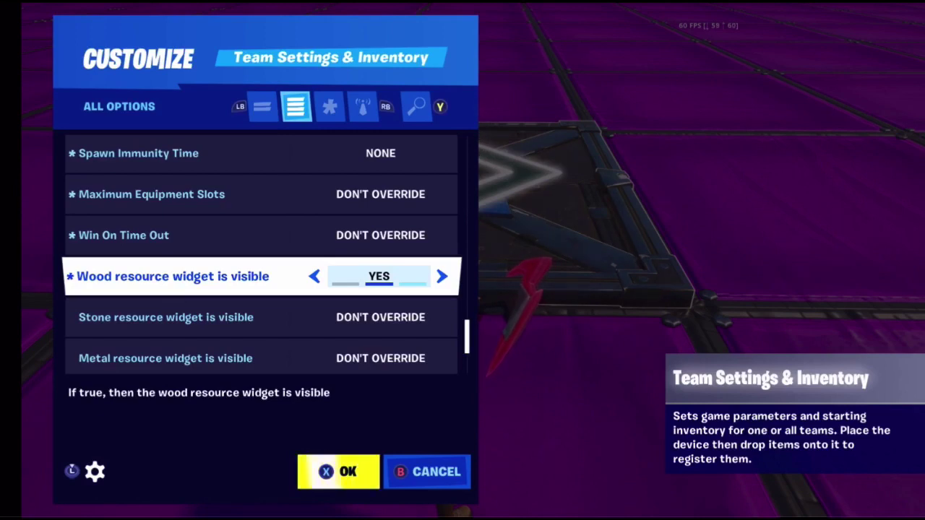
{"action": "key", "text": "Left"}
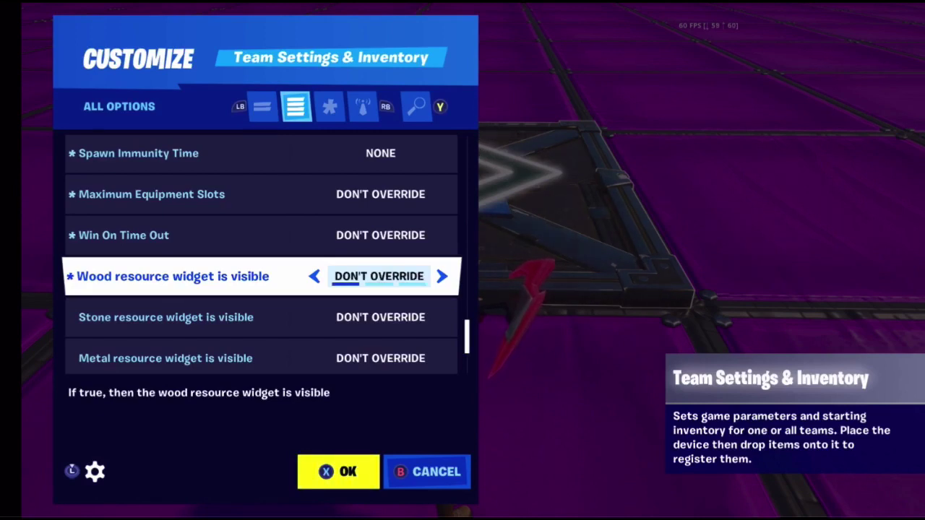
{"action": "key", "text": "Right"}
{"action": "key", "text": "Right"}
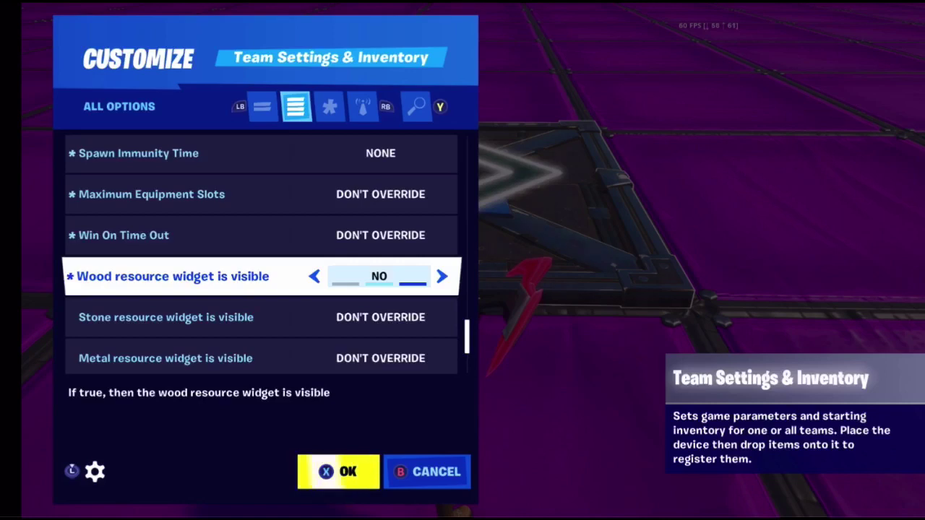
- Skip the stone and gold widgets and toggle Allow Friendly Fire on, then off
{"action": "key", "text": "Down"}
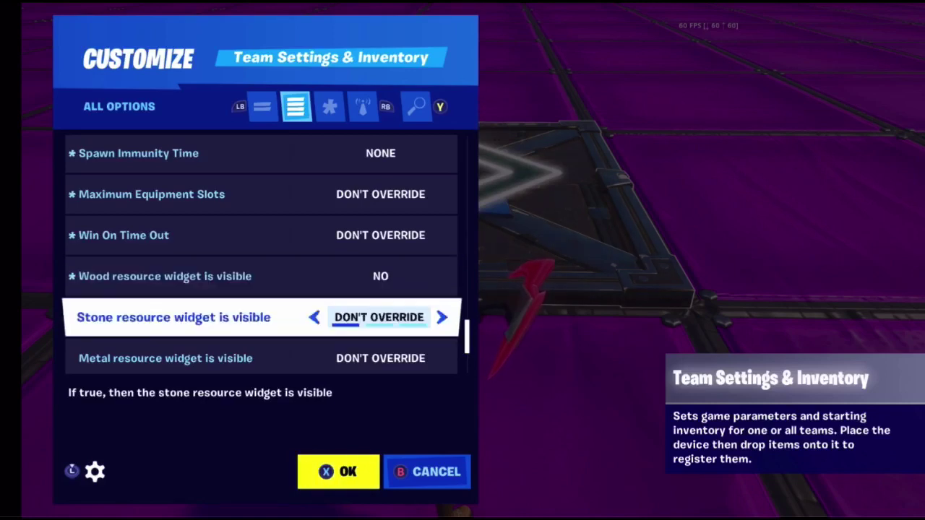
{"action": "key", "text": "Down"}
{"action": "key", "text": "Down"}
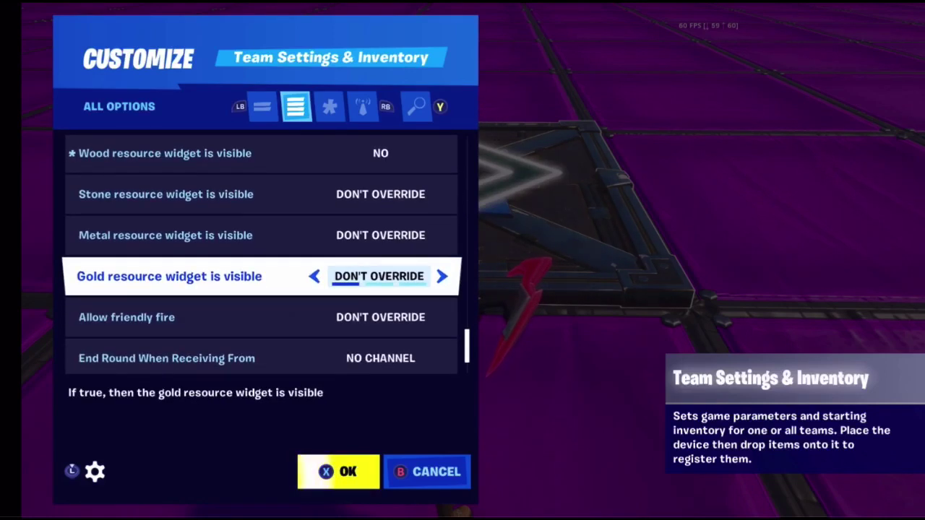
{"action": "key", "text": "Down"}
{"action": "key", "text": "Right"}
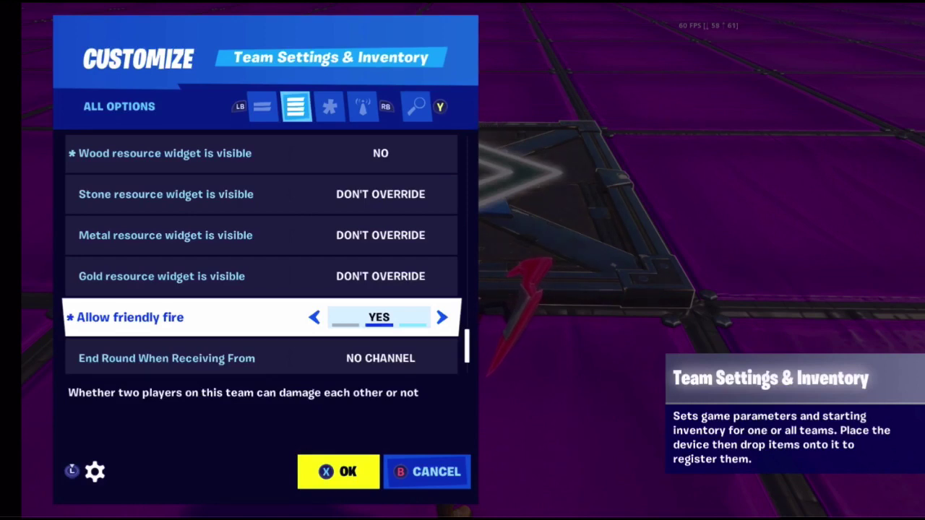
{"action": "key", "text": "Right"}
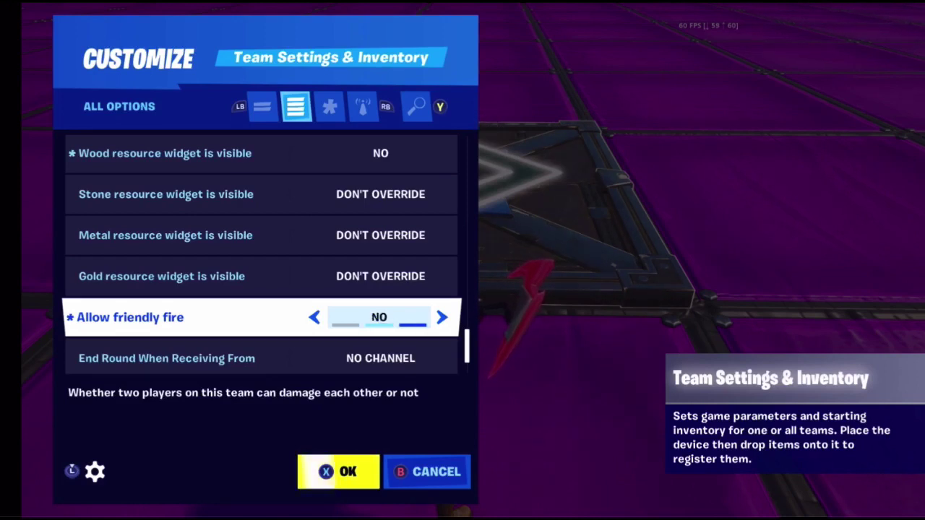
- Turn friendly fire back on and set End Round When Receiving From to Channel 1
{"action": "key", "text": "Right"}
{"action": "key", "text": "Down"}
{"action": "key", "text": "Left"}
{"action": "key", "text": "Down"}
{"action": "key", "text": "Left"}
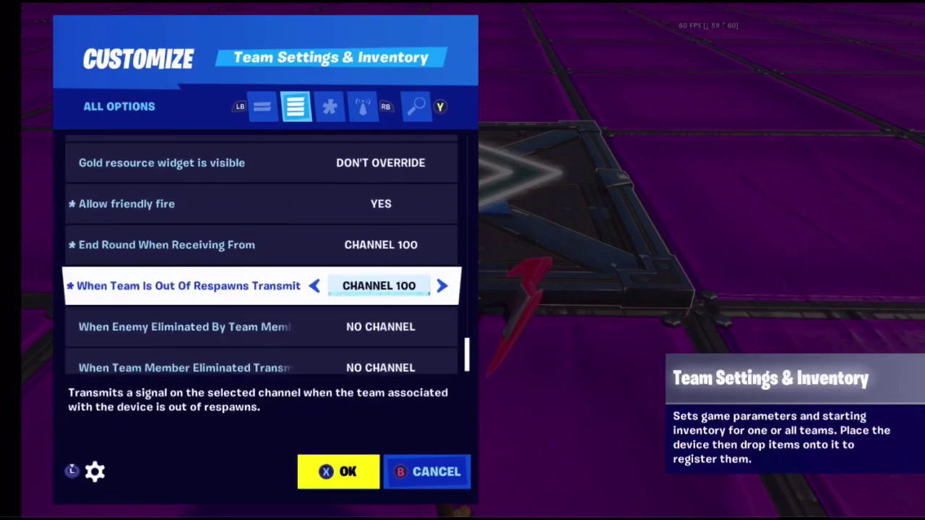
{"action": "key", "text": "Up"}
{"action": "key", "text": "Right"}
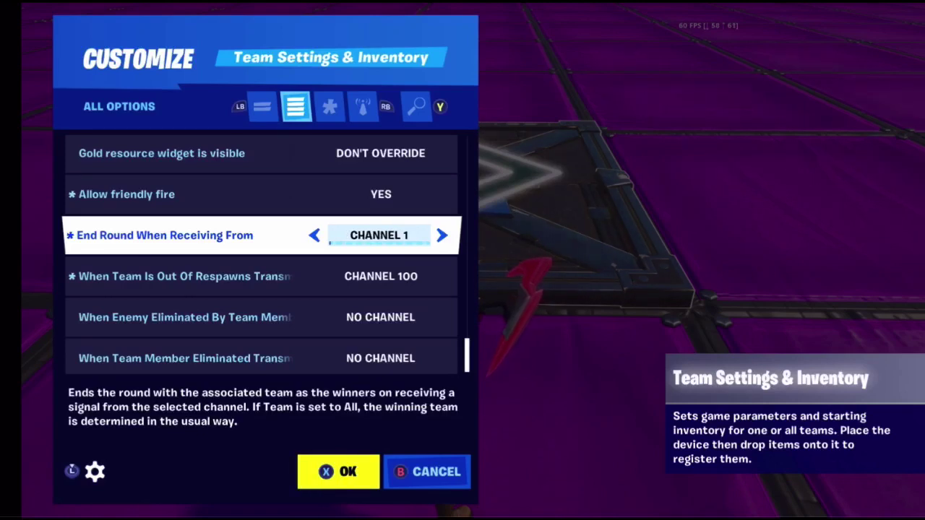
- Set When Team Is Out Of Respawns Transmit On to Channel 2
{"action": "left_click", "coordinate": [260, 276]}
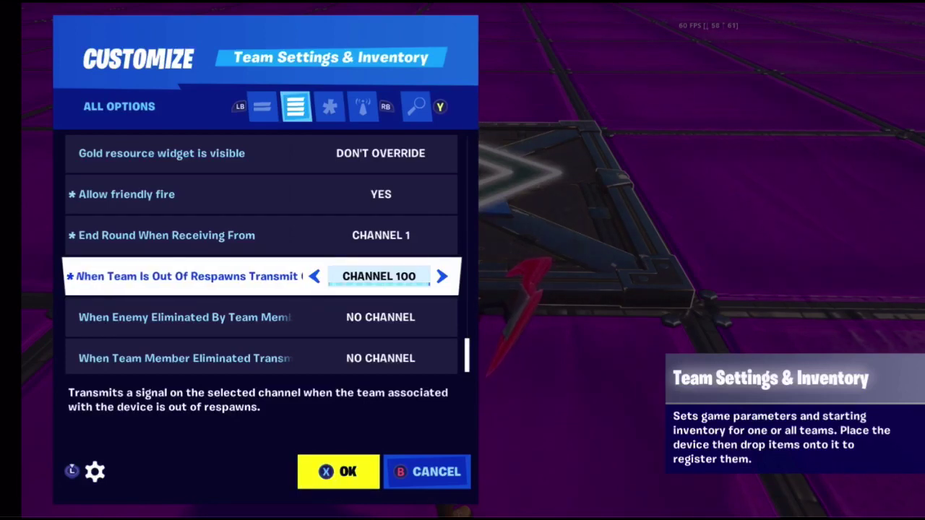
{"action": "key", "text": "Right"}
{"action": "key", "text": "Right"}
{"action": "key", "text": "Right"}
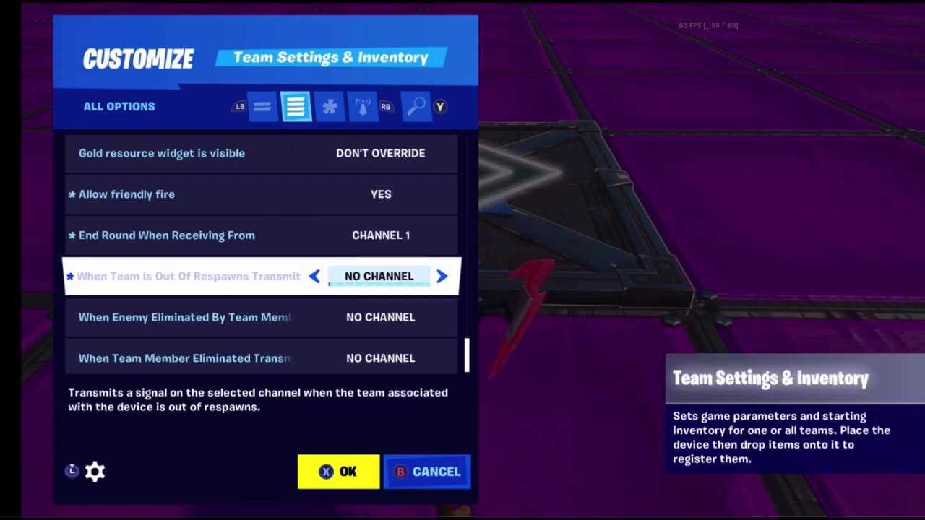
{"action": "key", "text": "Down"}
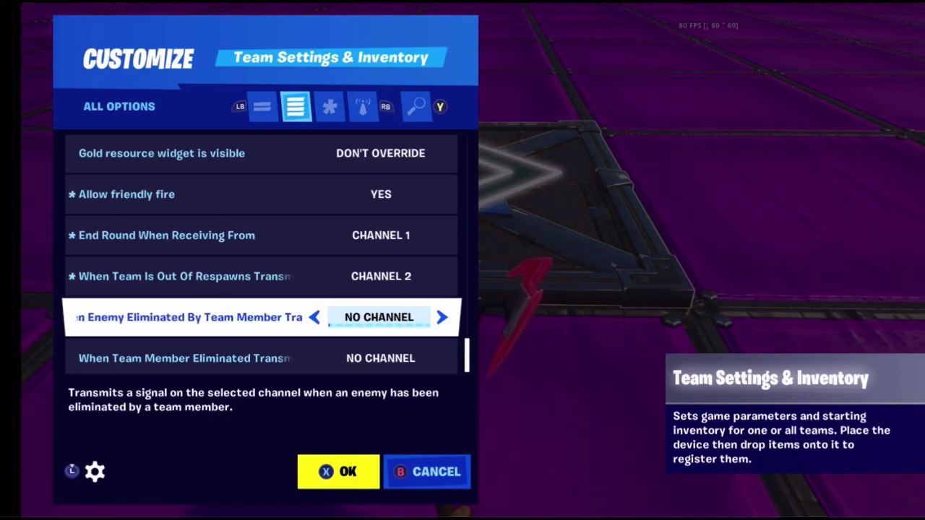
{"action": "left_click", "coordinate": [187, 358]}
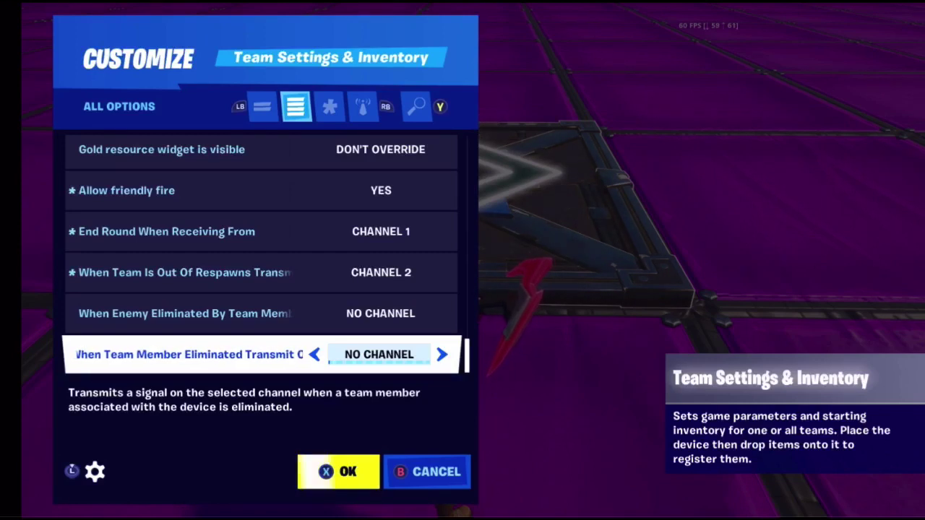
- Close the device customization, then take out and put away the creative phone
{"action": "key", "text": "Escape"}
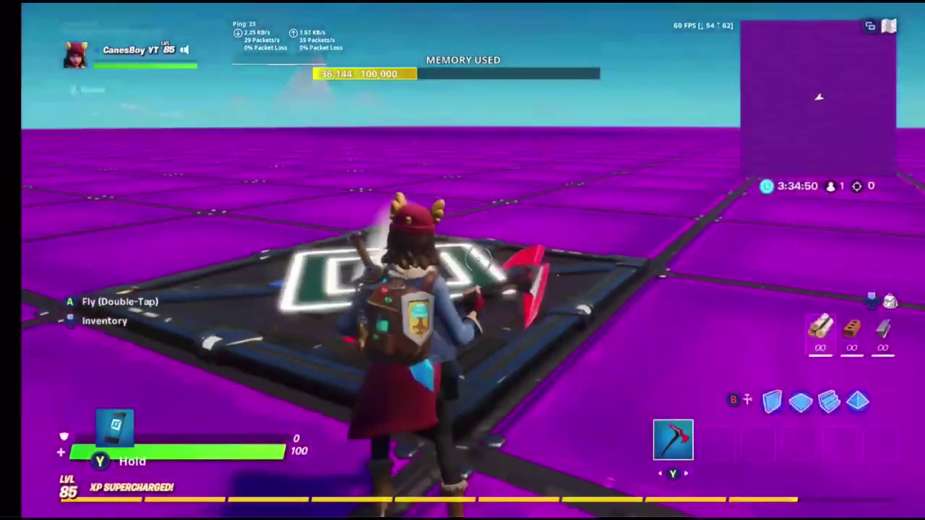
{"action": "key", "text": "1"}
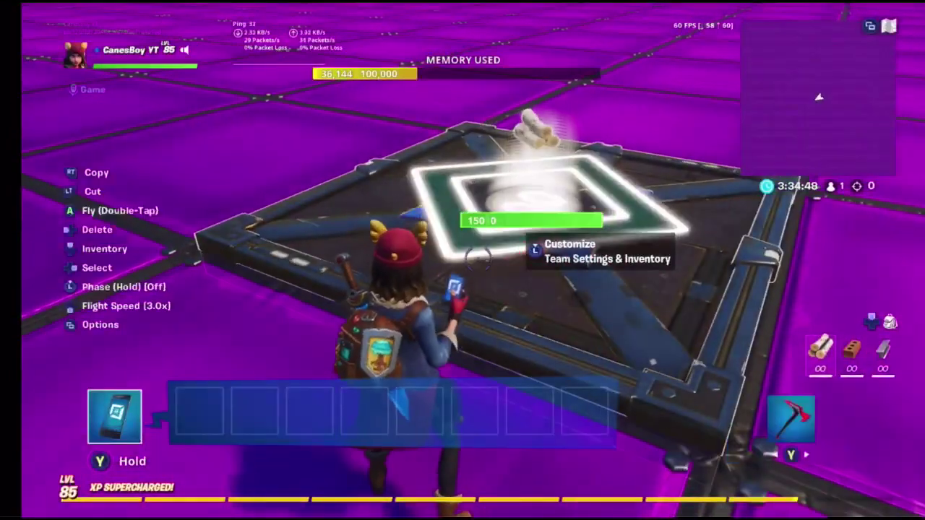
{"action": "key", "text": "1"}
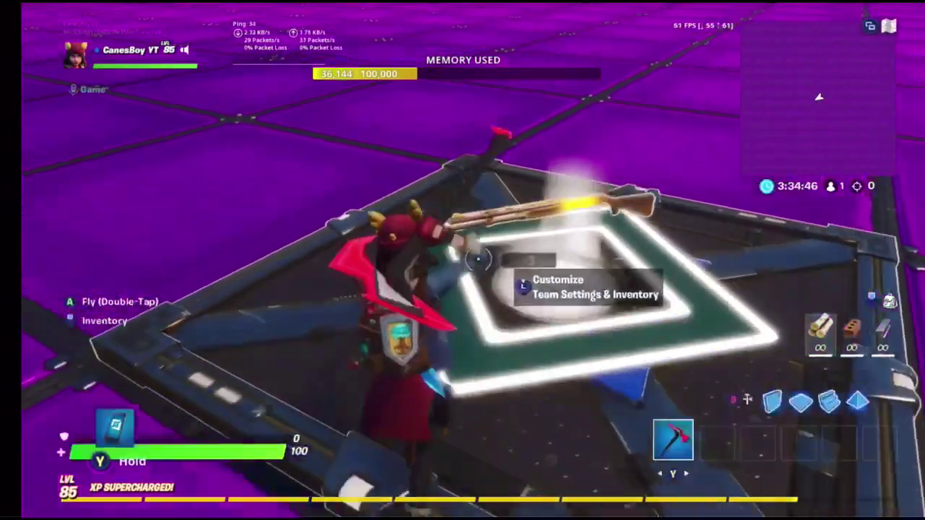